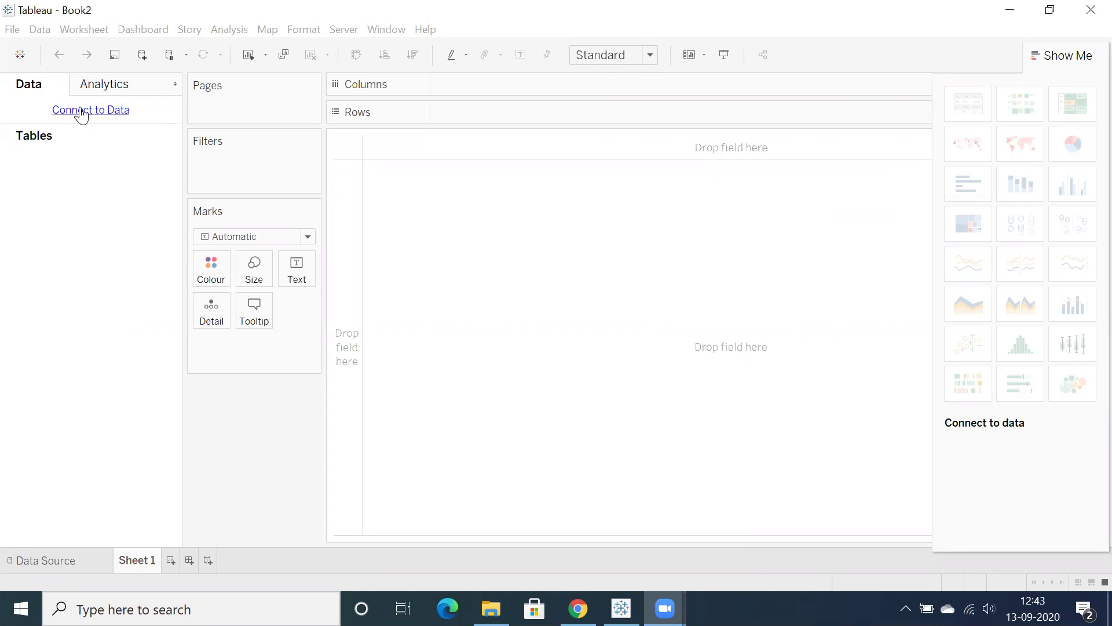
- Connect to the Sample - Superstore Excel workbook, add the Orders table to the data source, and open Sheet 1
click(178, 158)
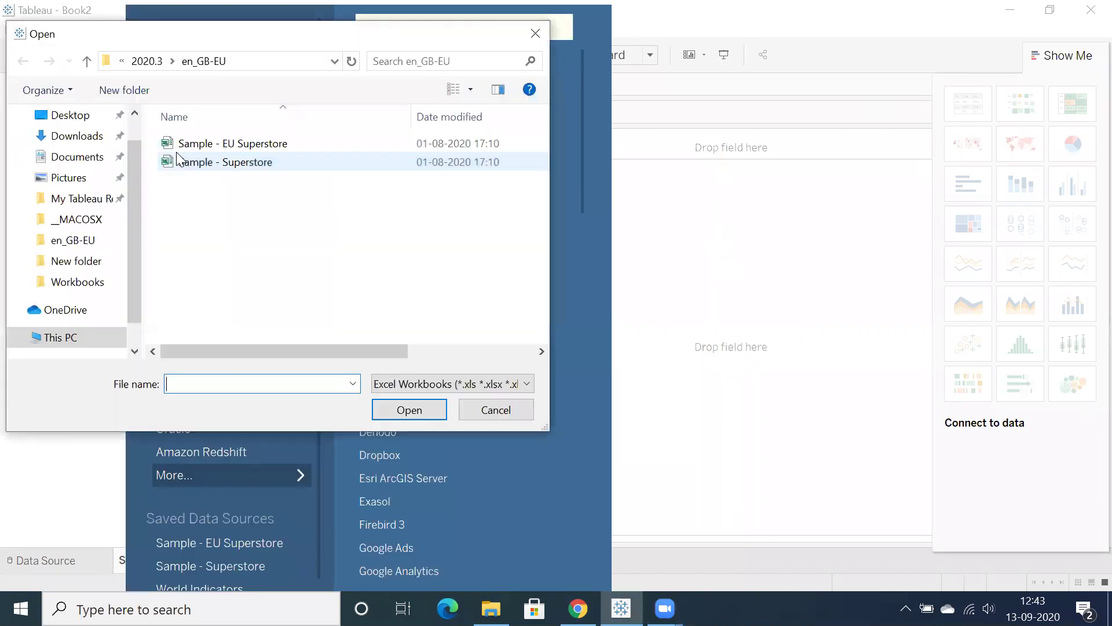
double_click(208, 163)
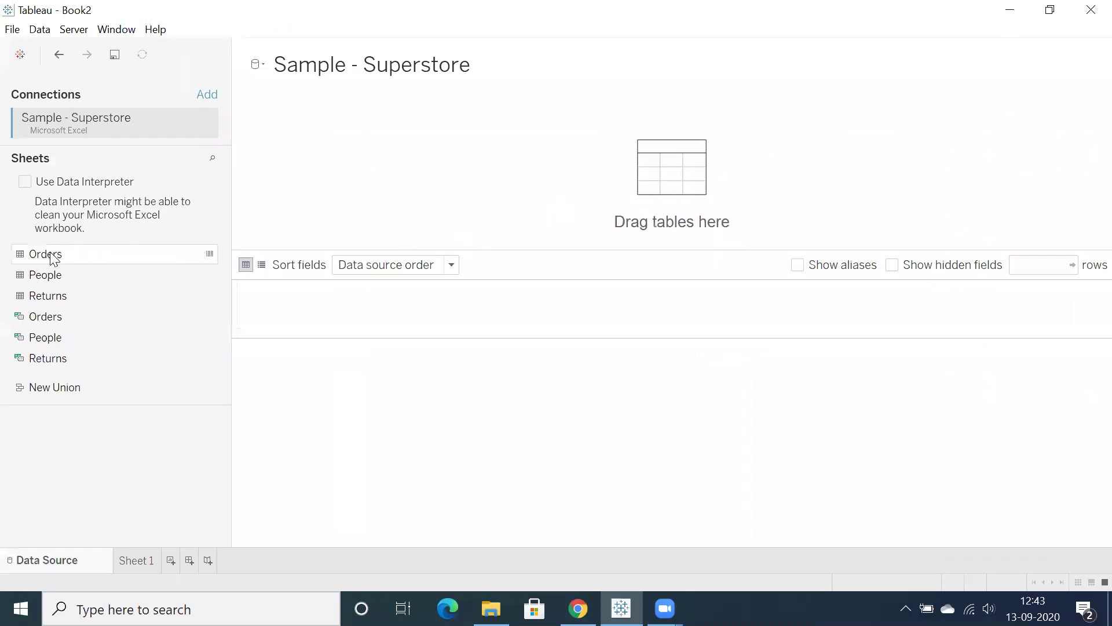
drag(50, 258, 287, 213)
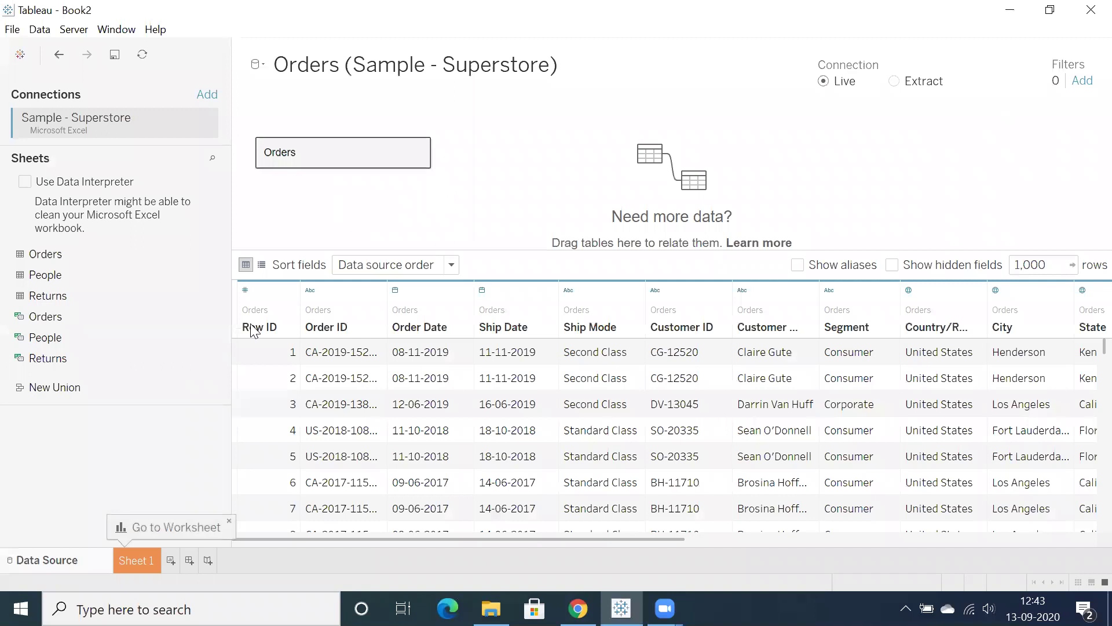
click(141, 565)
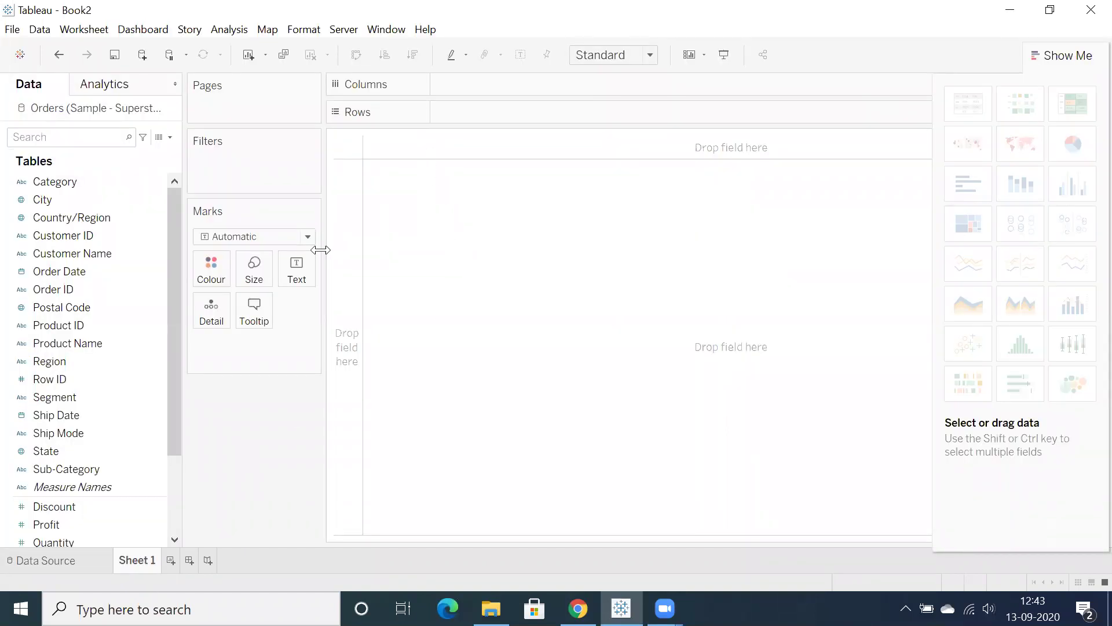
- Check the geographic role options of the State field without changing its assignment
scroll(50, 253, down, 2)
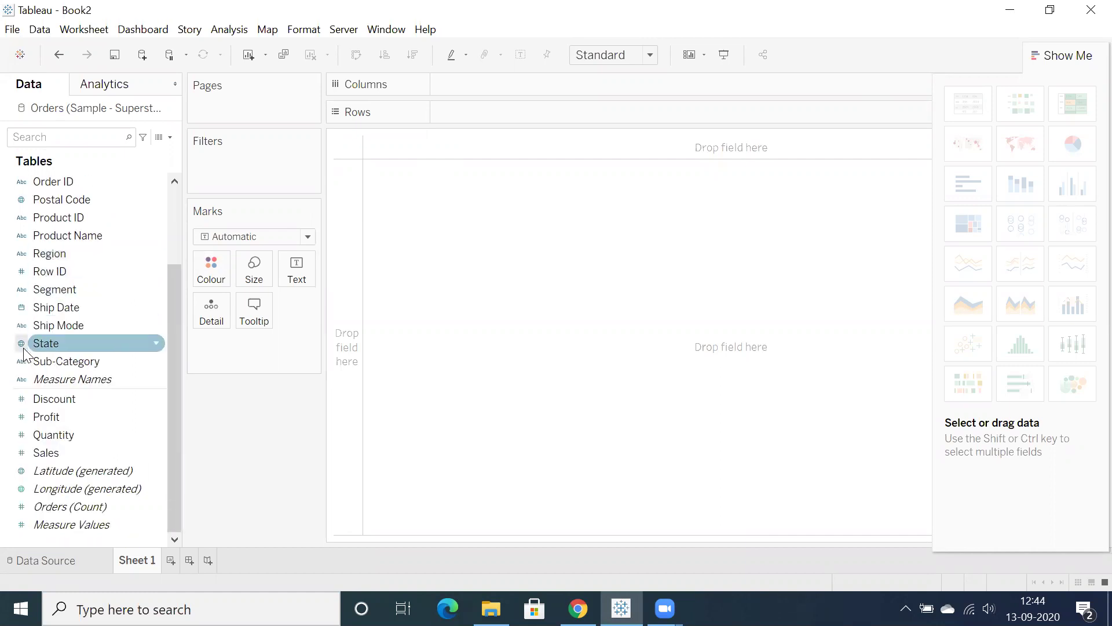
click(21, 344)
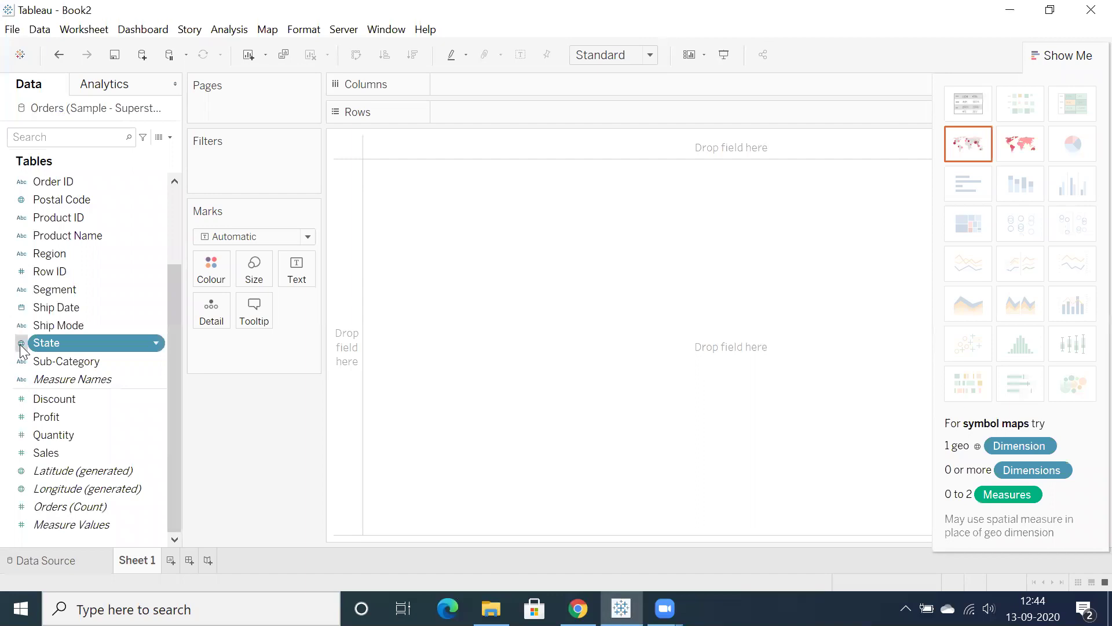
mouse_move(70, 509)
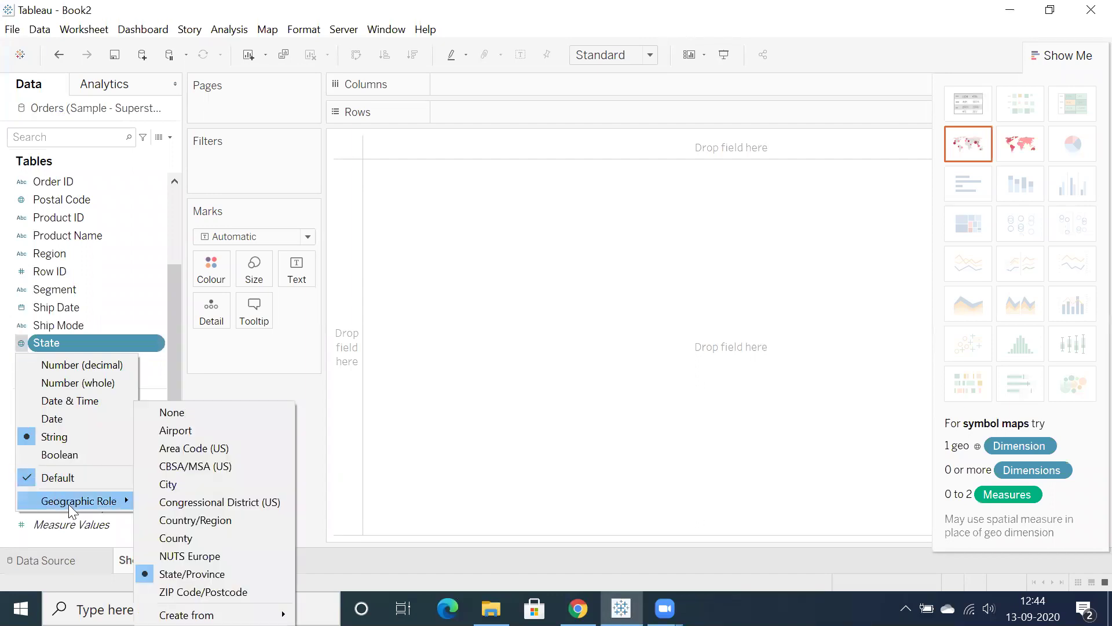
click(278, 384)
scroll(44, 287, up, 2)
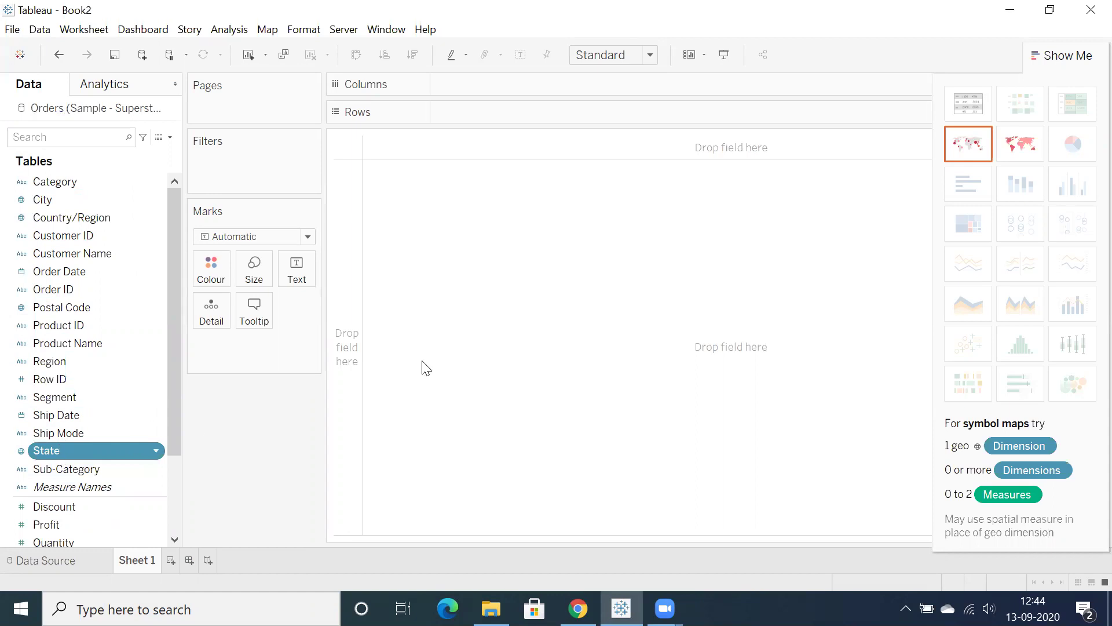
- Create a symbol map from the State field and hide the chart suggestions
click(1021, 129)
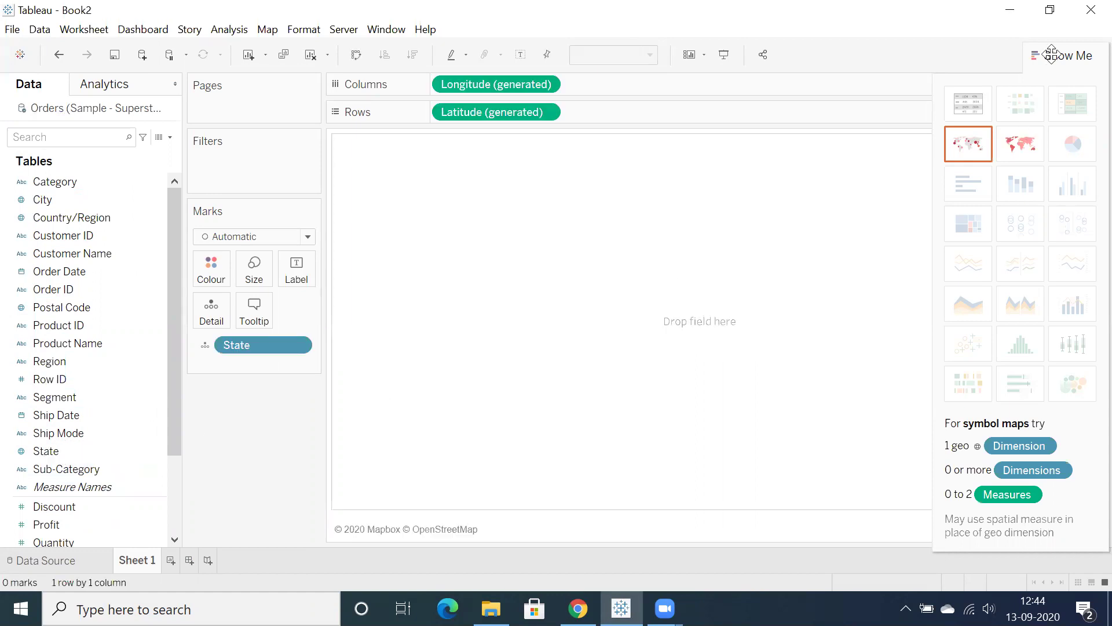
click(1052, 56)
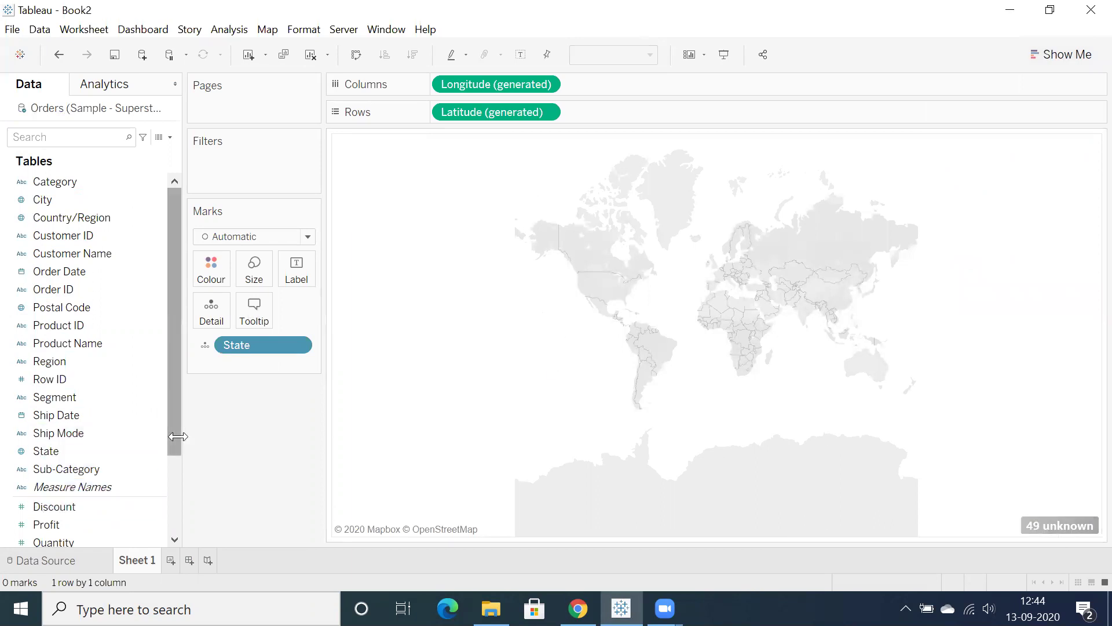
drag(173, 446, 129, 523)
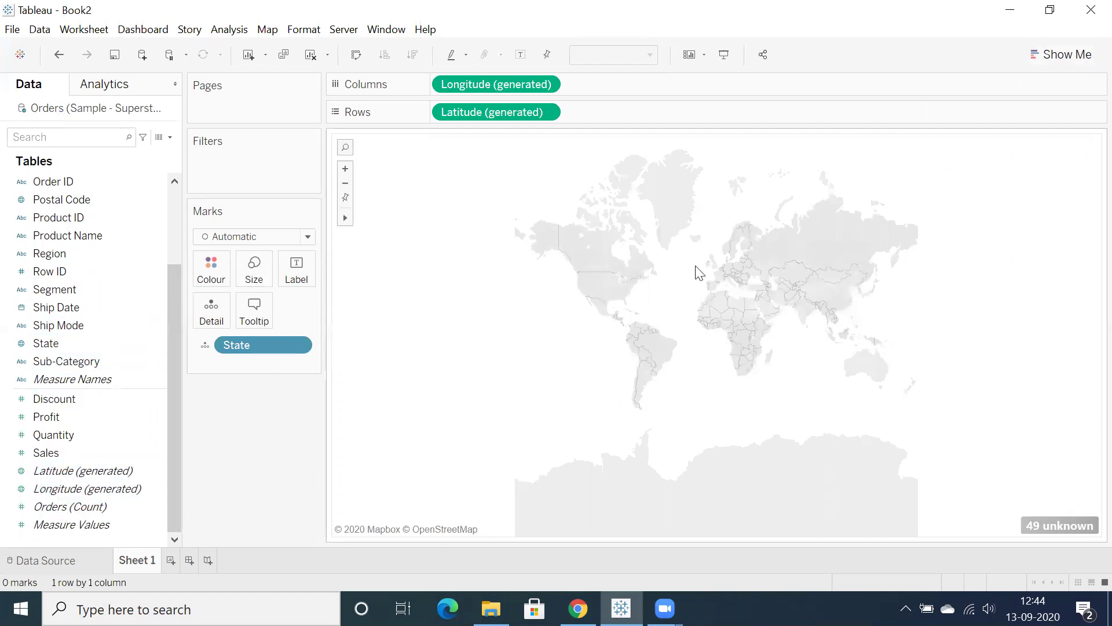
- Edit the unknown State locations so the country is taken from the Country/Region field instead of a fixed country
click(1065, 525)
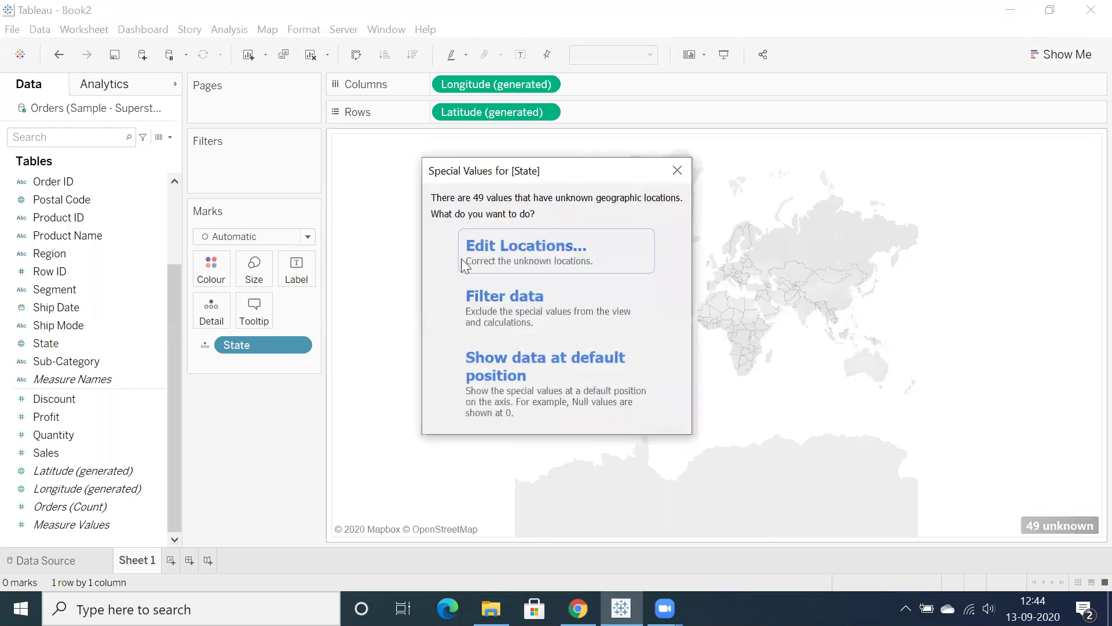
click(513, 269)
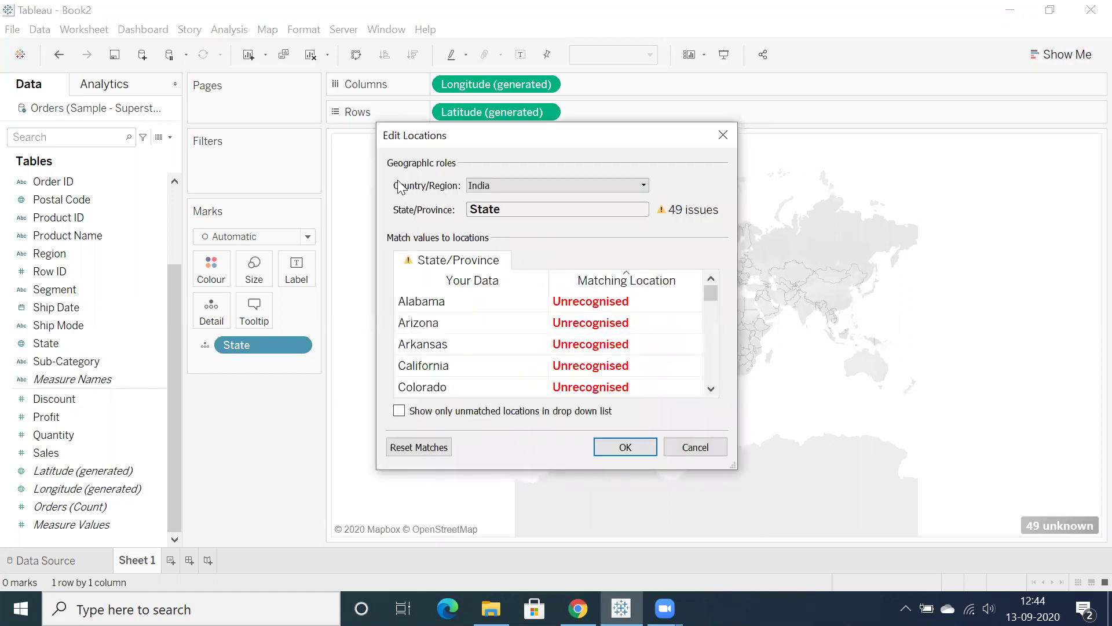
click(497, 185)
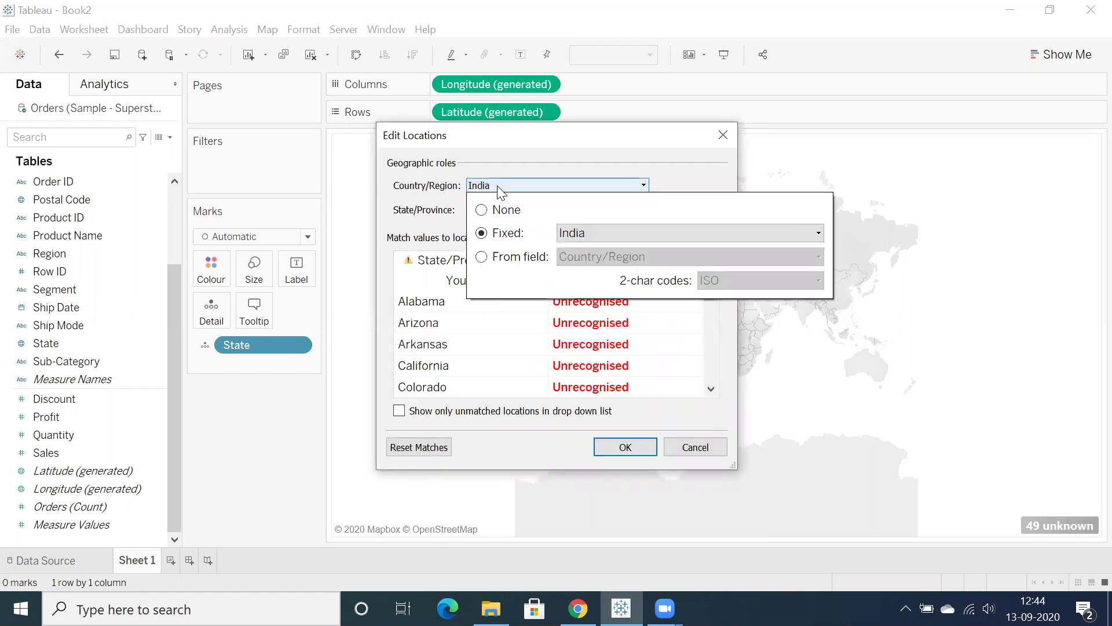
click(482, 257)
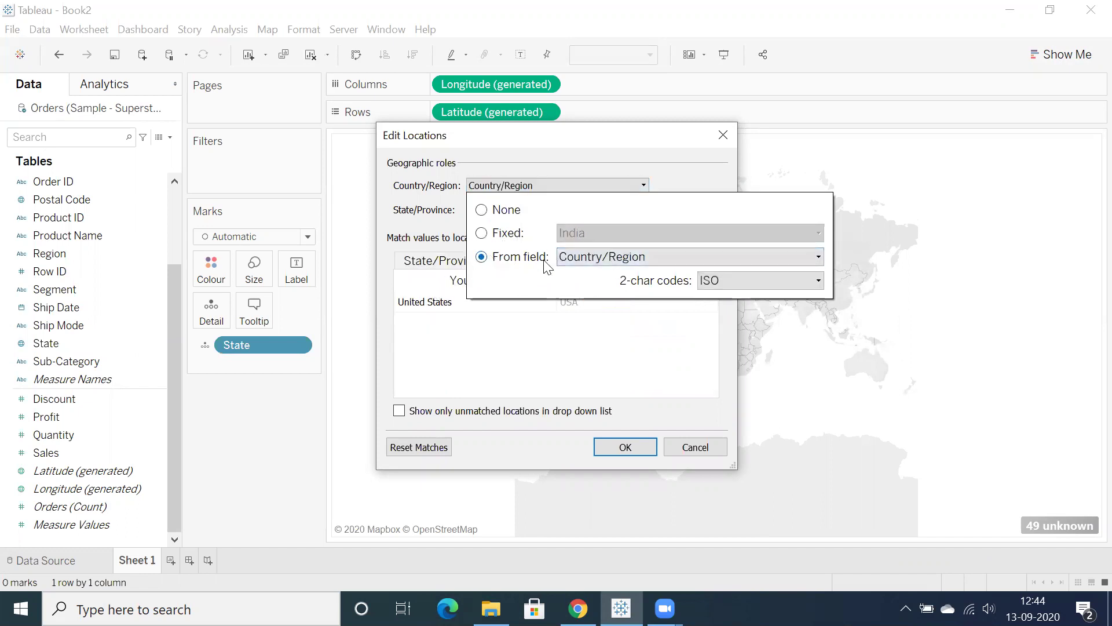
click(721, 249)
click(700, 256)
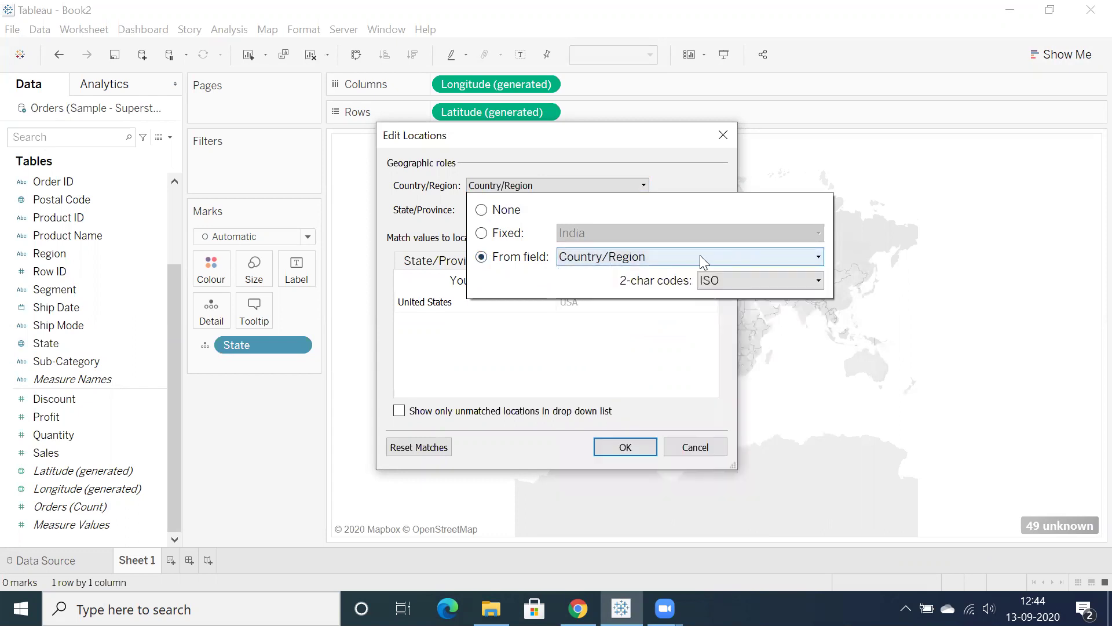
click(590, 352)
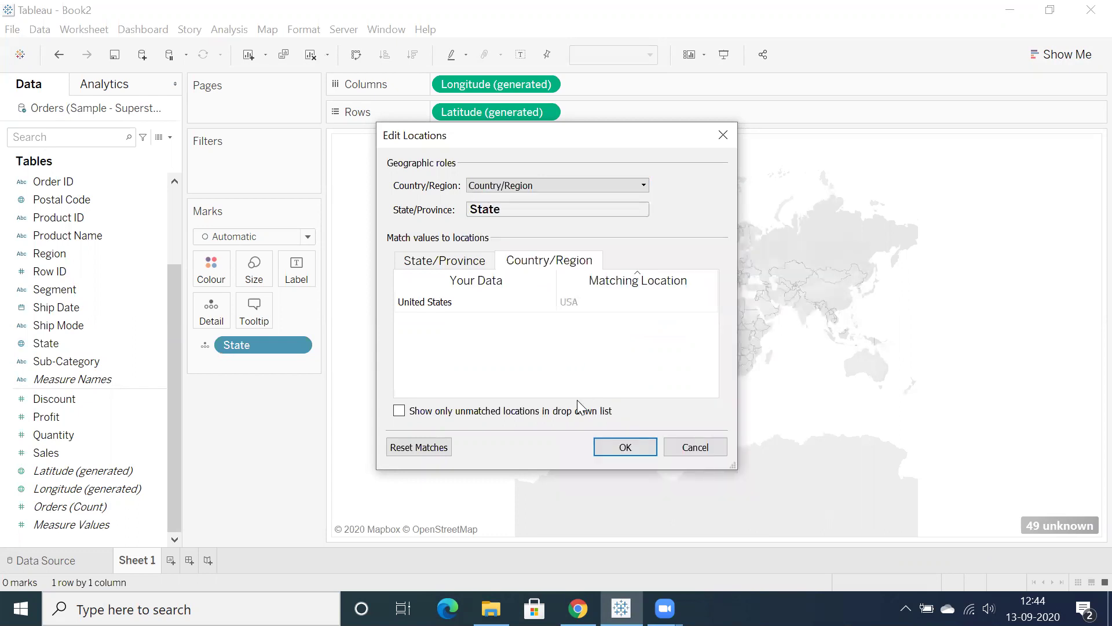
click(613, 446)
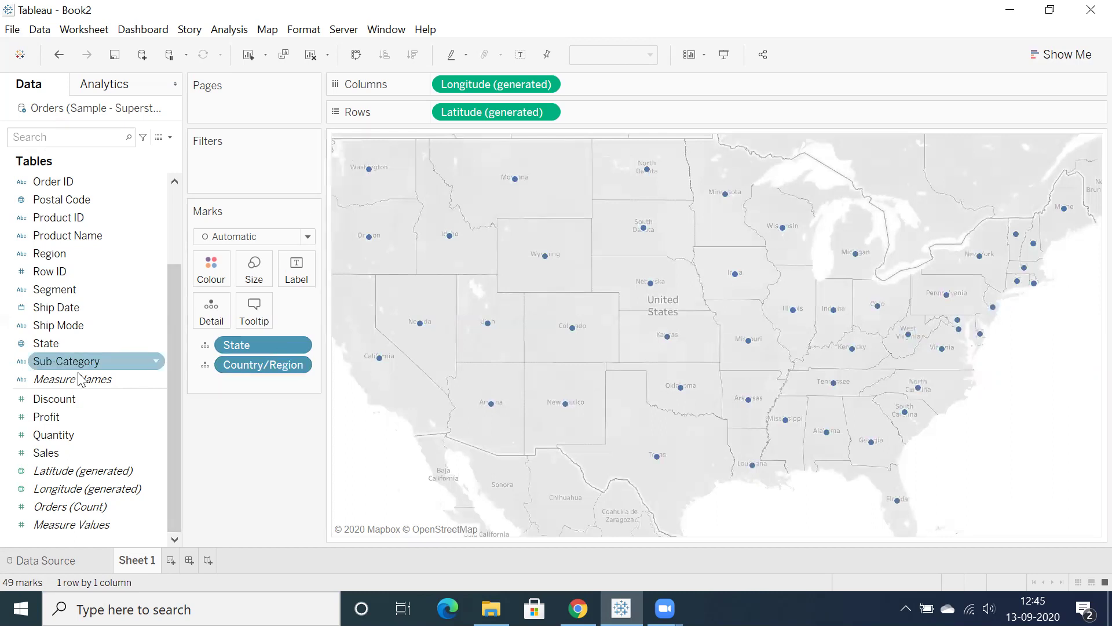
- Colour the map marks by State and change the mark type to Square
drag(55, 350, 211, 271)
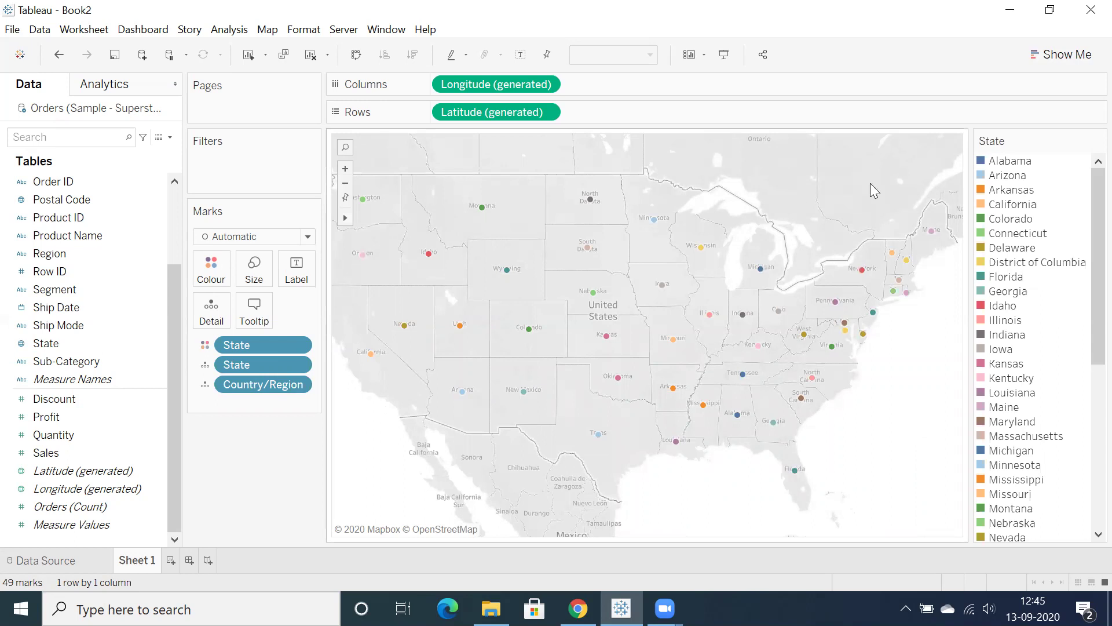
click(258, 238)
click(224, 320)
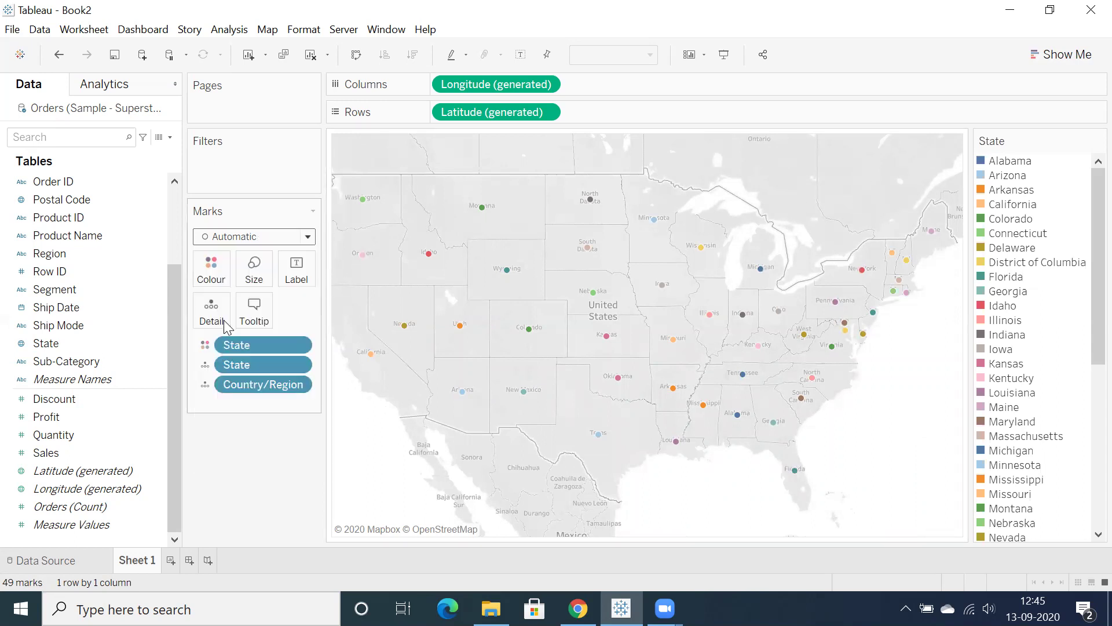
- Change the mark type to Shape and assign a different shape to each State
click(237, 239)
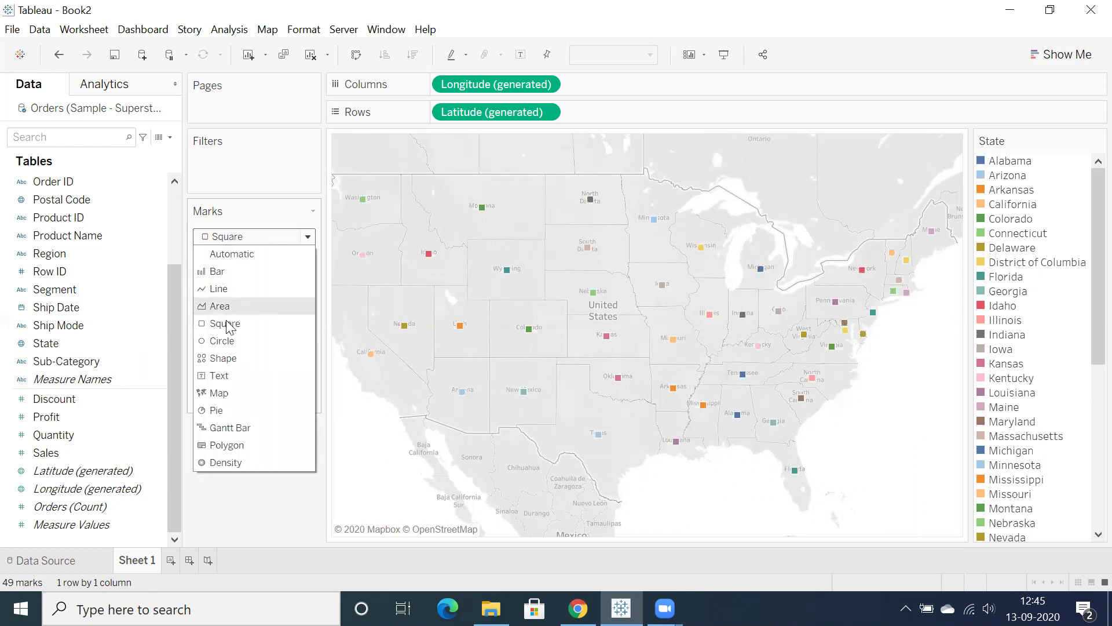
click(230, 359)
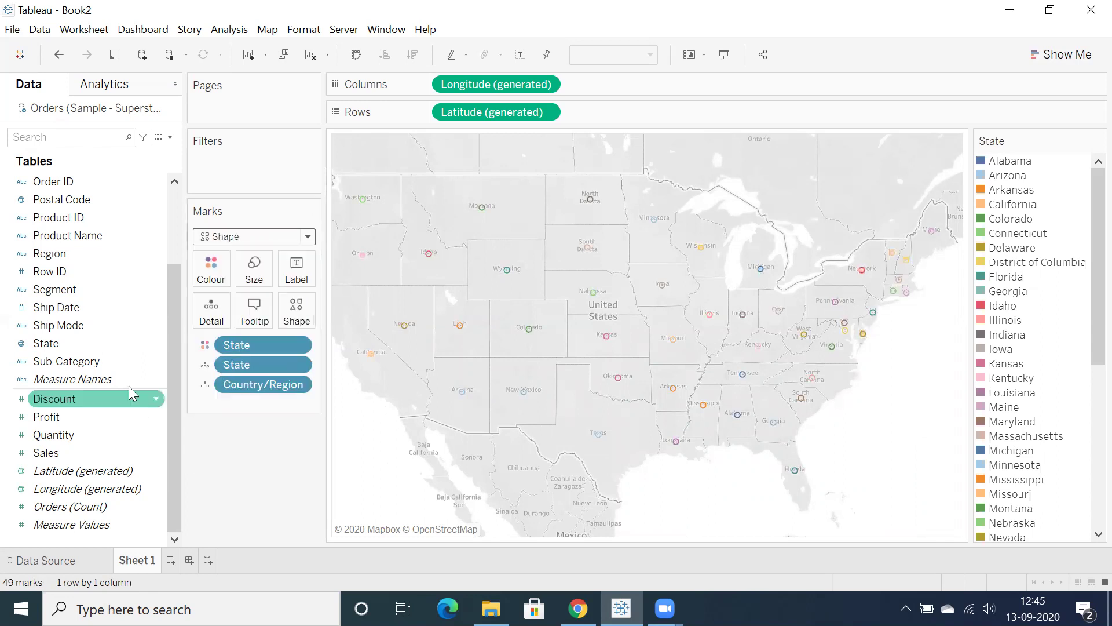
drag(69, 345, 296, 313)
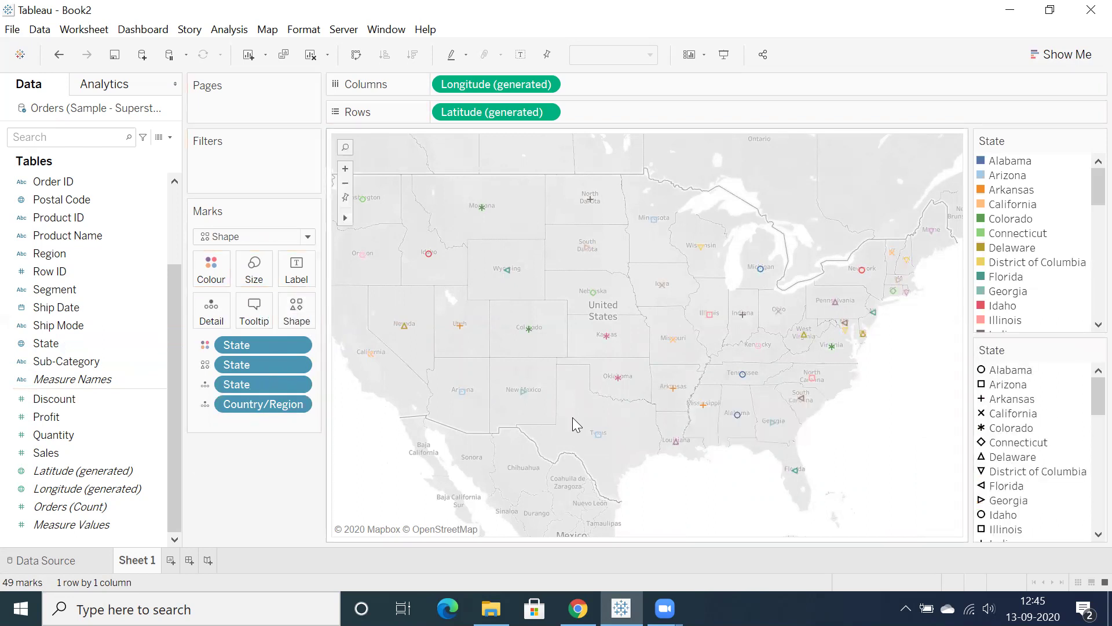
- Change the mark type to Circle and size the circles by Profit, enlarging them to slightly above the middle of the size range
click(254, 237)
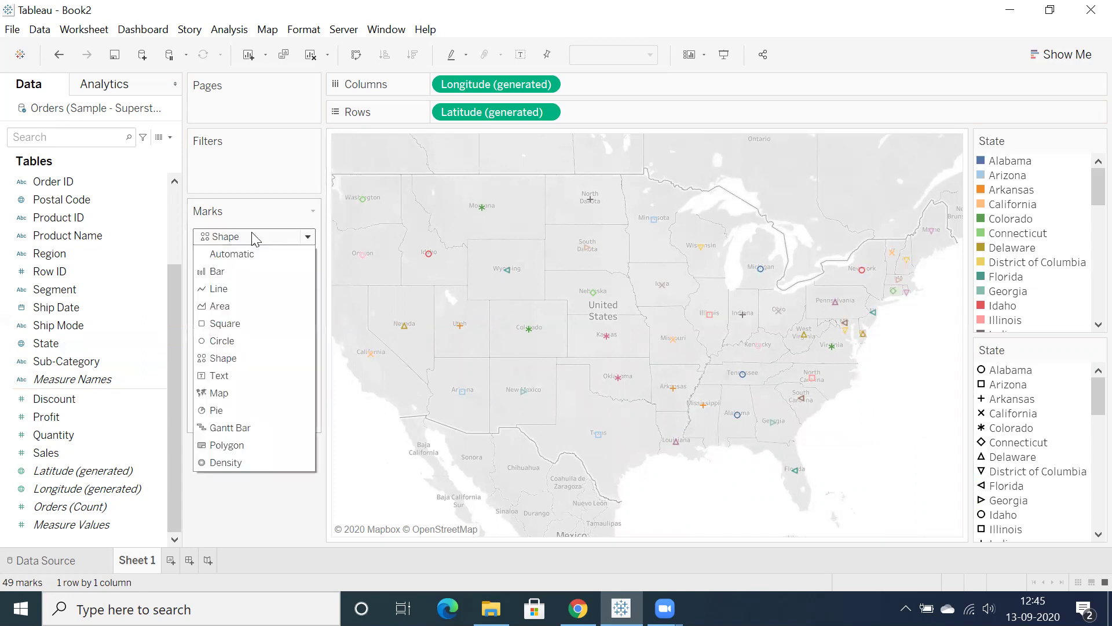
click(219, 343)
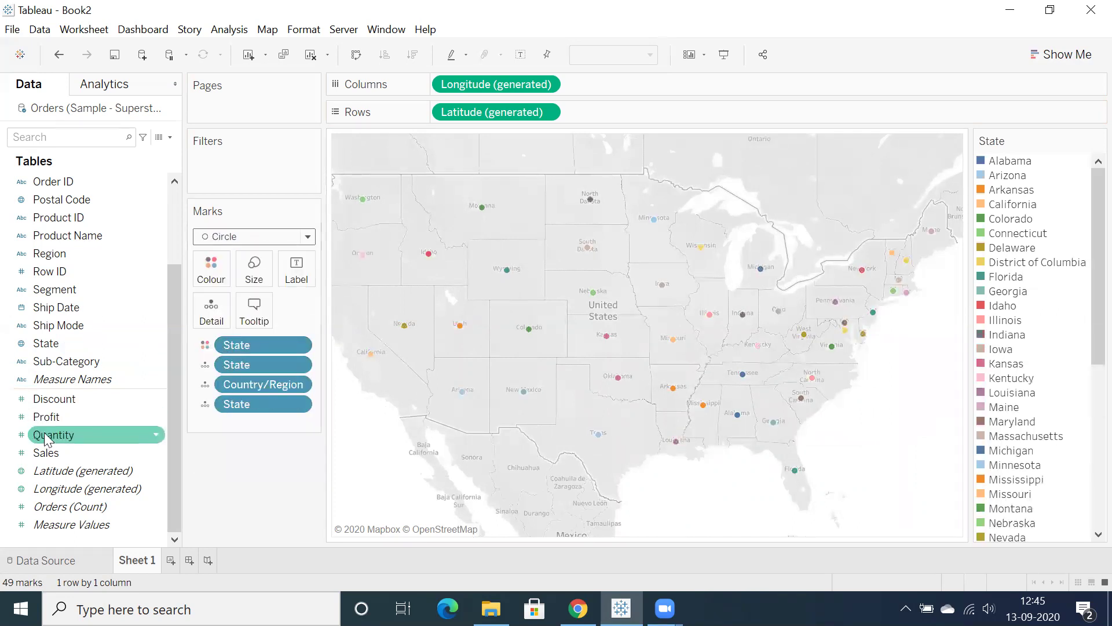
drag(46, 416, 243, 278)
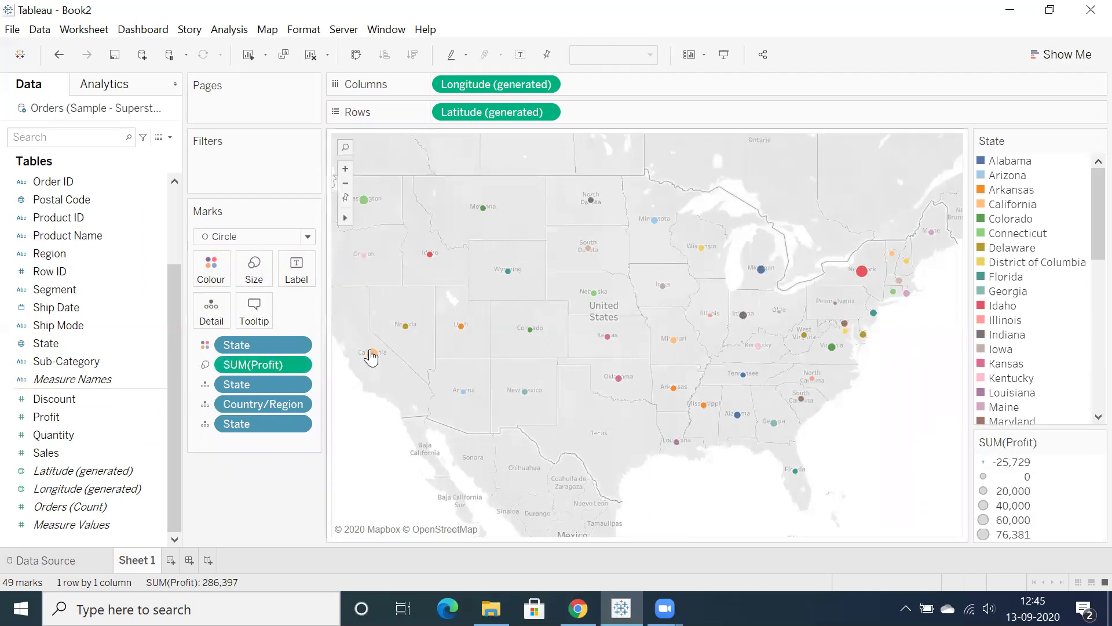
click(255, 282)
drag(276, 310, 312, 313)
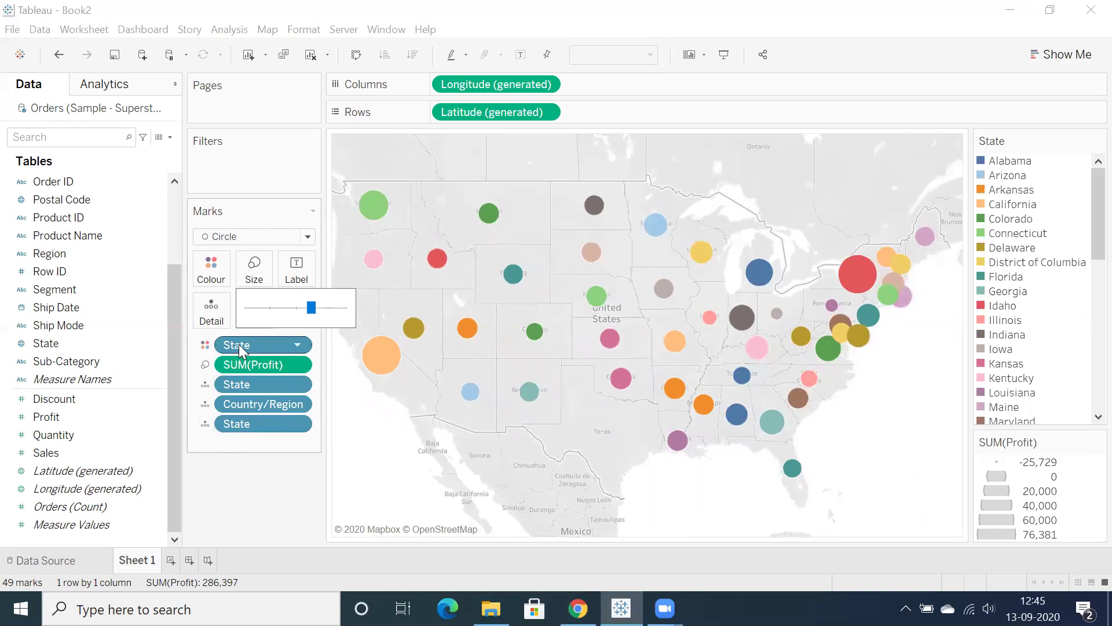
- Colour the circles by Profit and apply the Green-Gold palette
click(48, 417)
drag(54, 414, 219, 284)
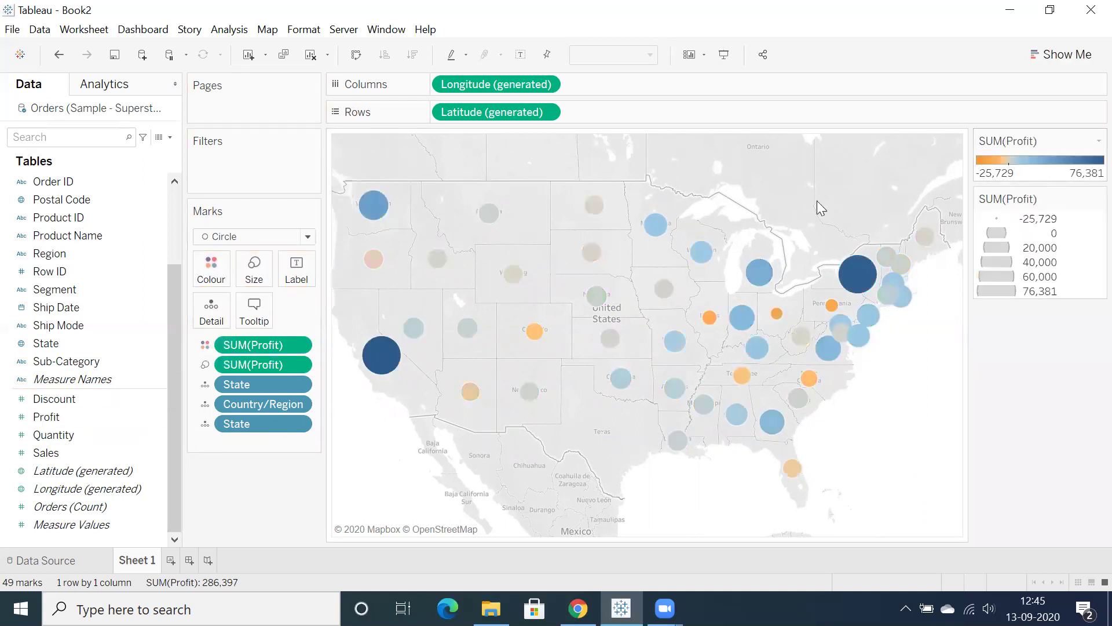
click(211, 270)
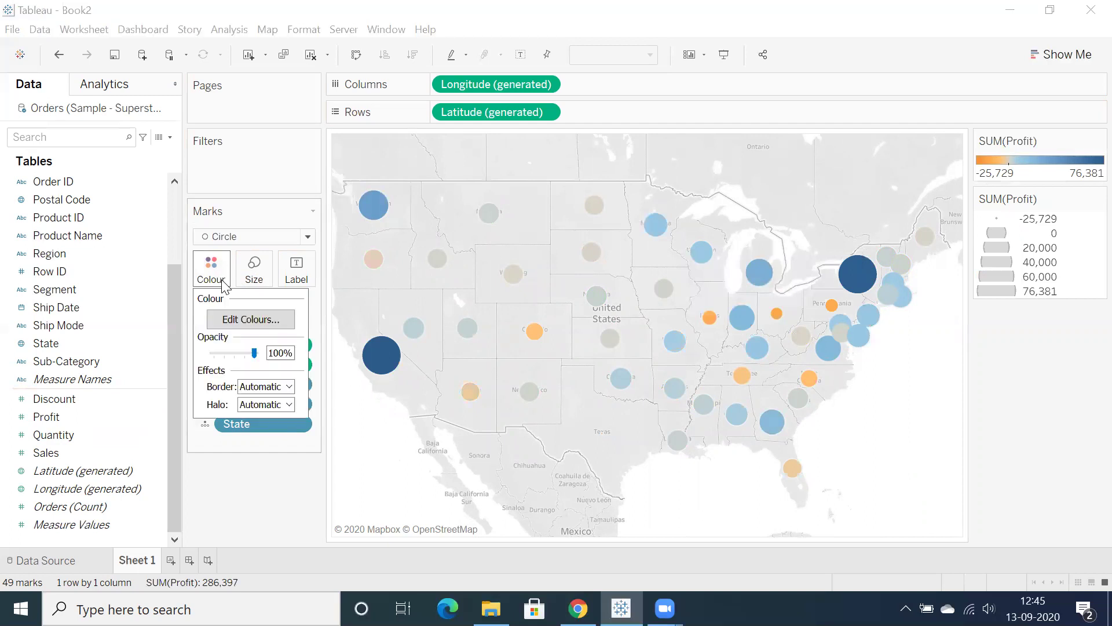
click(240, 320)
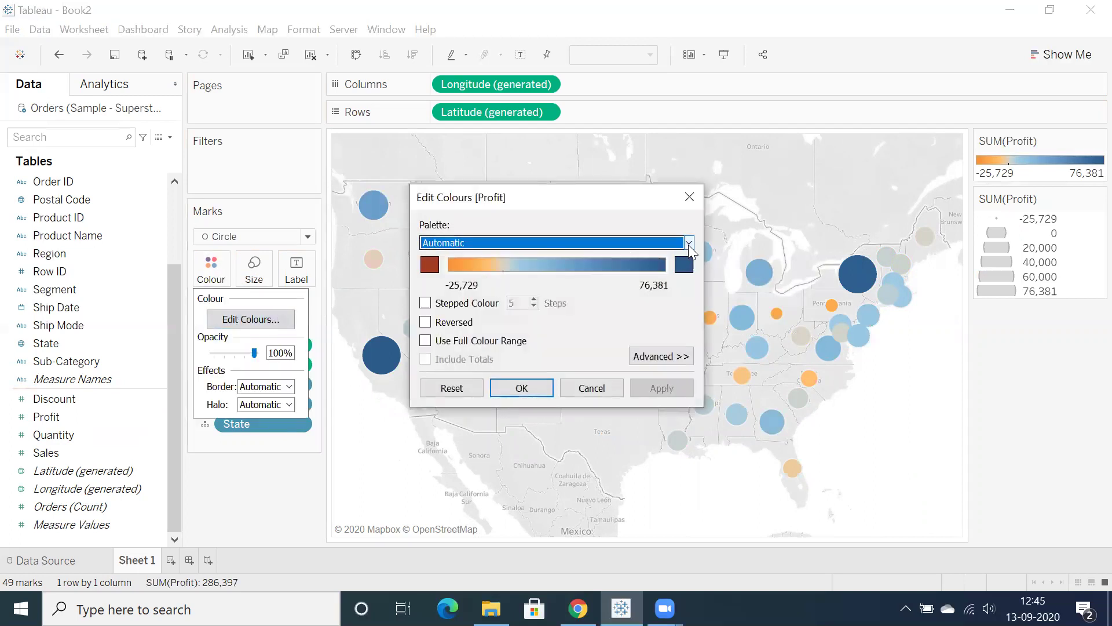
click(688, 243)
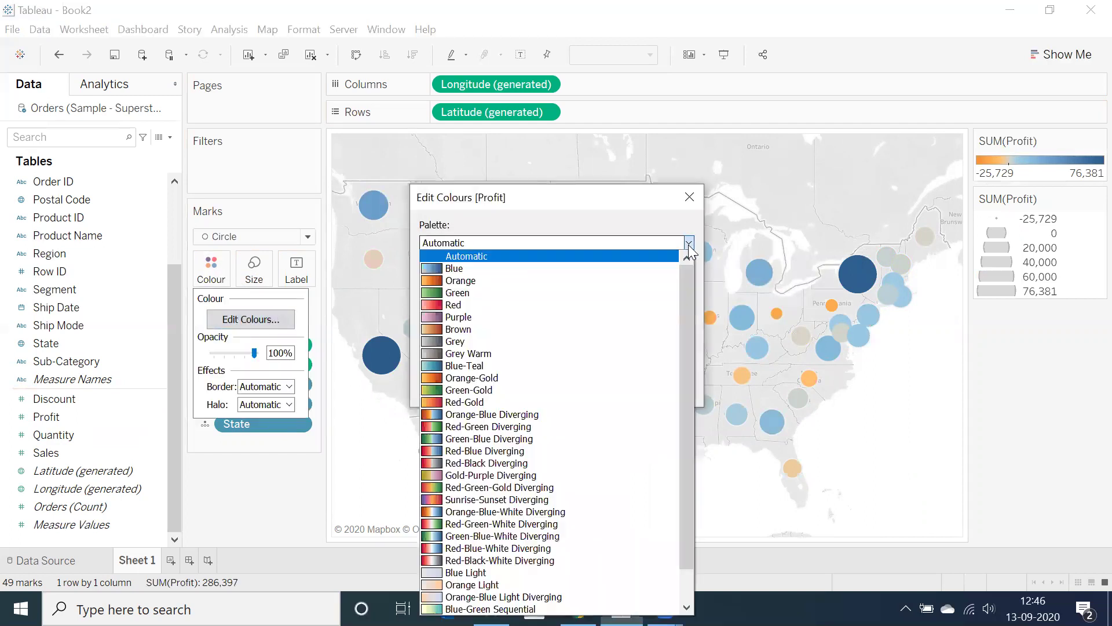
click(457, 392)
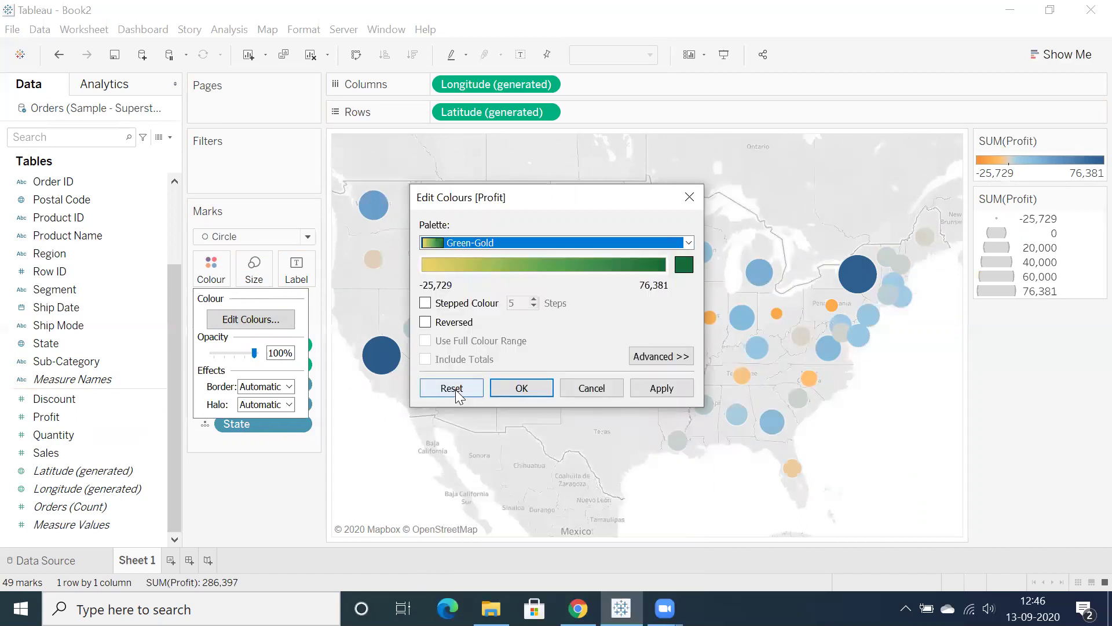
click(661, 388)
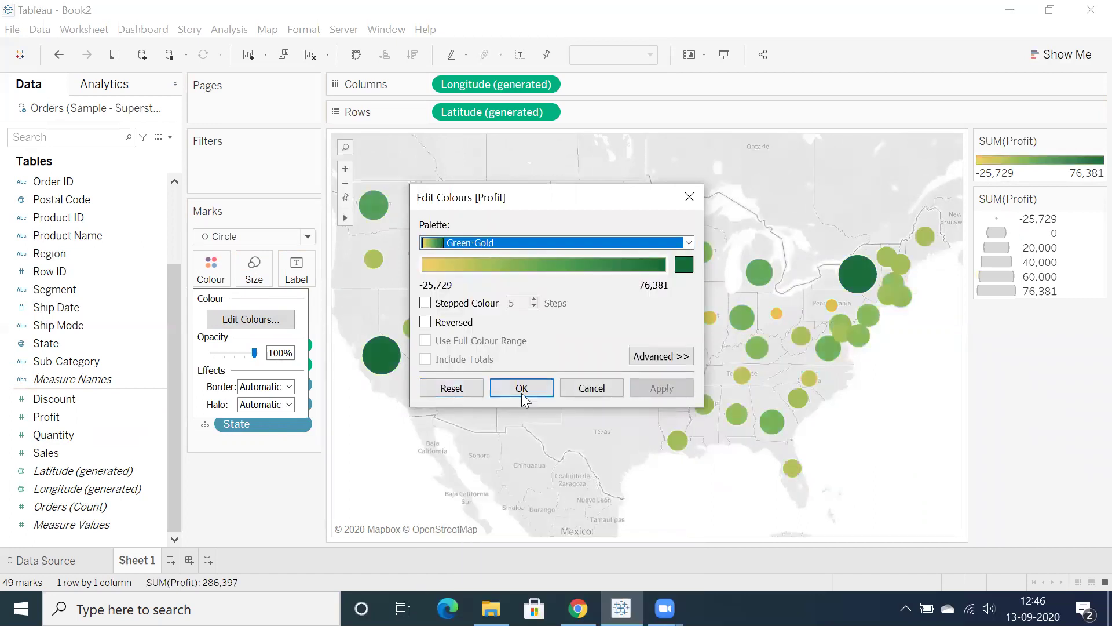
click(520, 388)
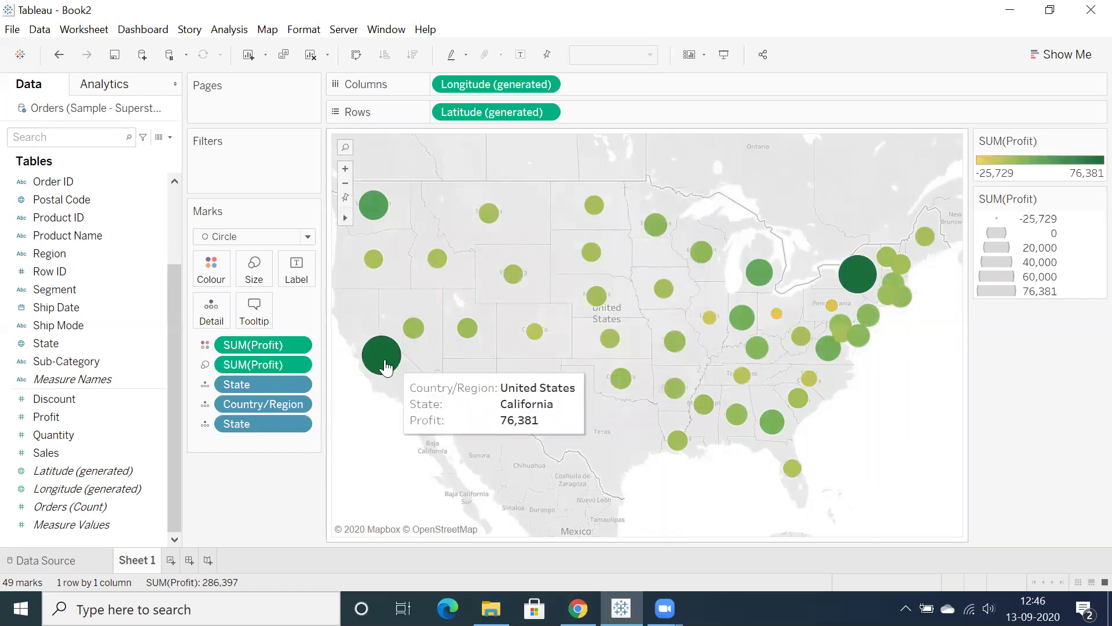
mouse_move(374, 261)
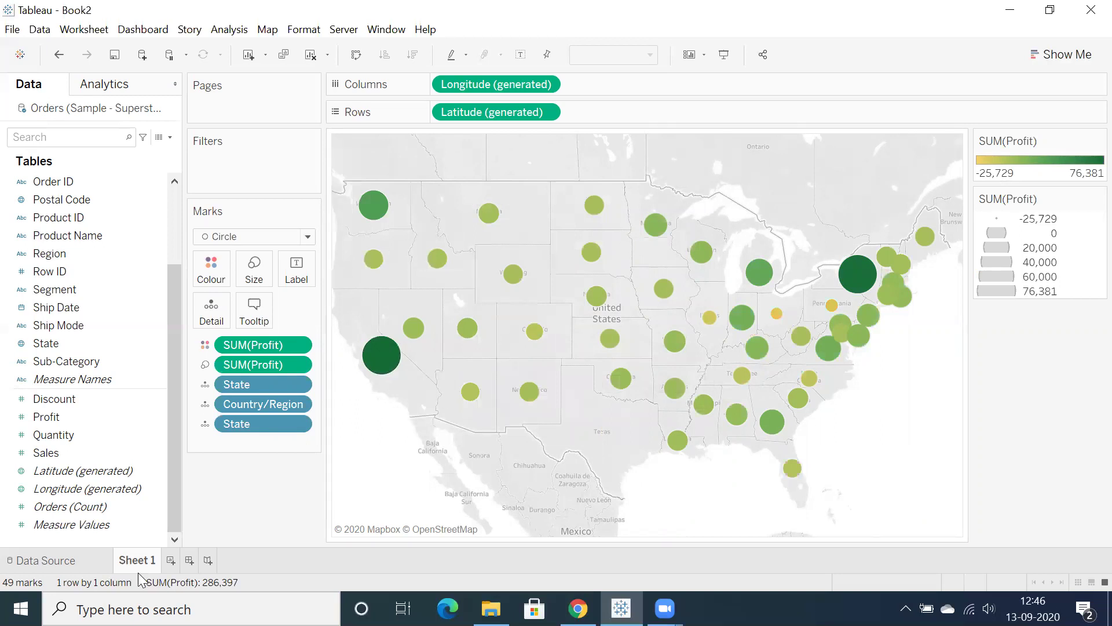
- Add a new blank worksheet to the workbook and duplicate Sheet 1 containing the Profit symbol map
click(171, 561)
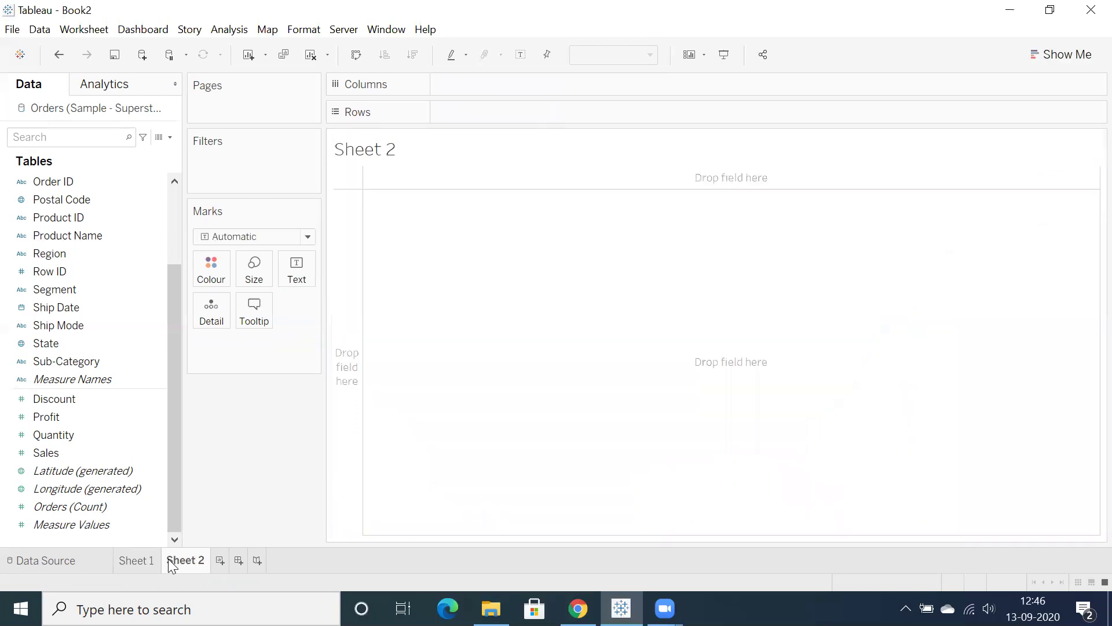
click(132, 562)
right_click(131, 562)
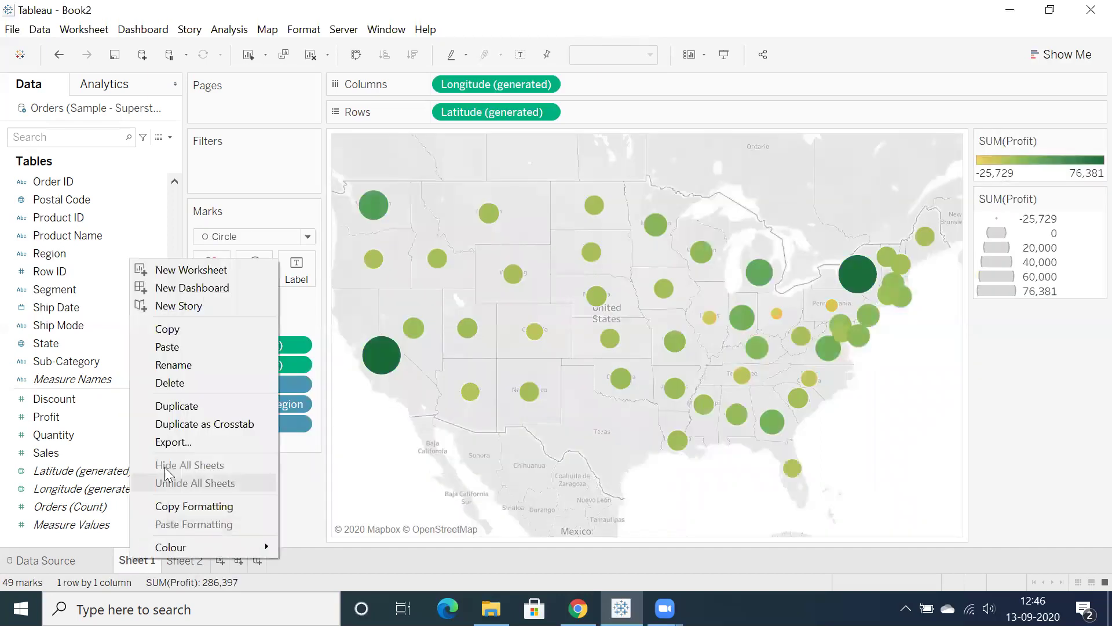
click(156, 409)
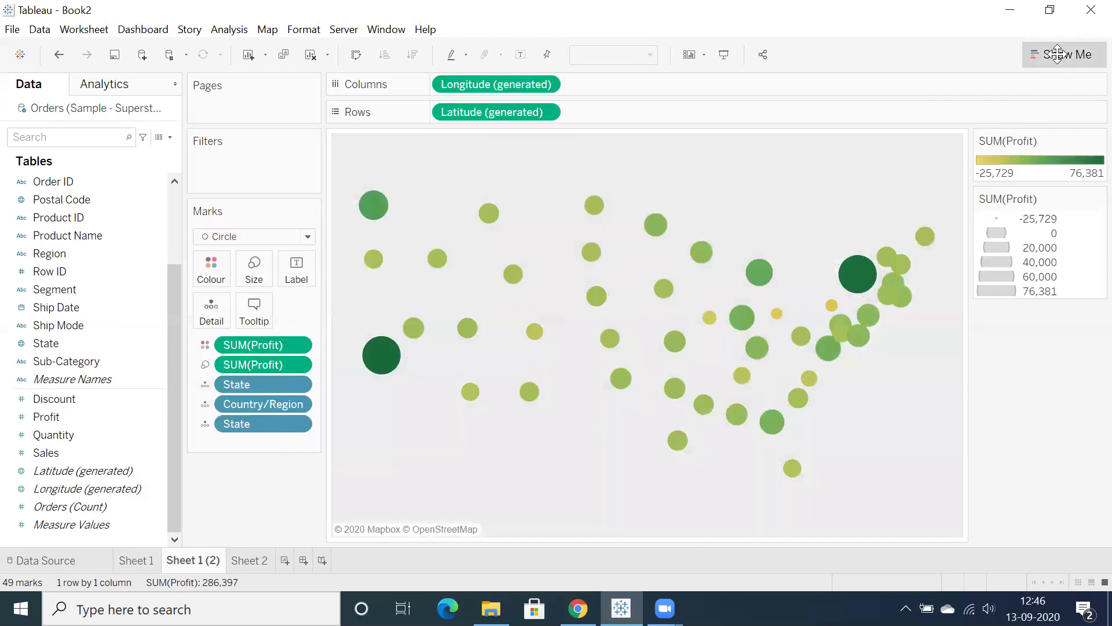
- Convert the duplicated sheet's symbol map to a filled map and label each area with its State
click(1061, 55)
click(1013, 152)
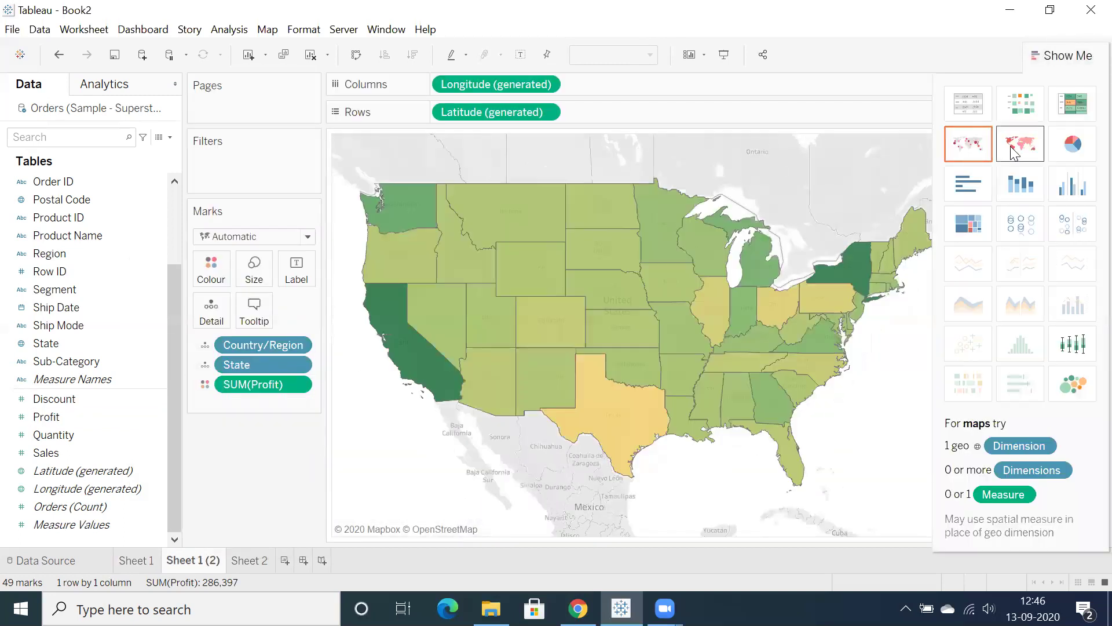
click(1068, 64)
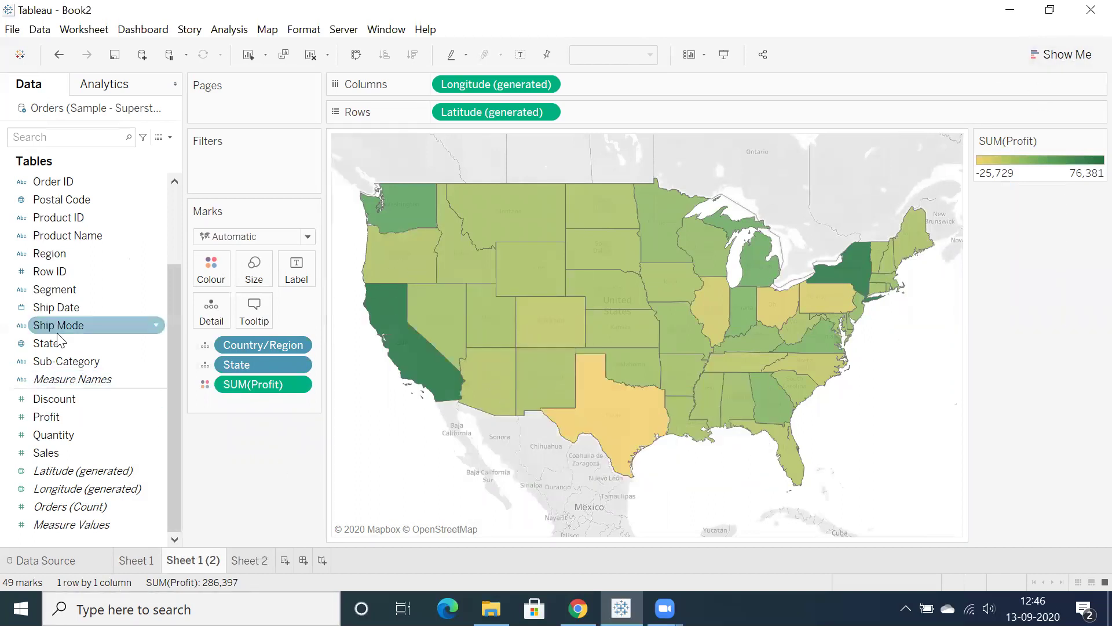
drag(47, 343, 295, 272)
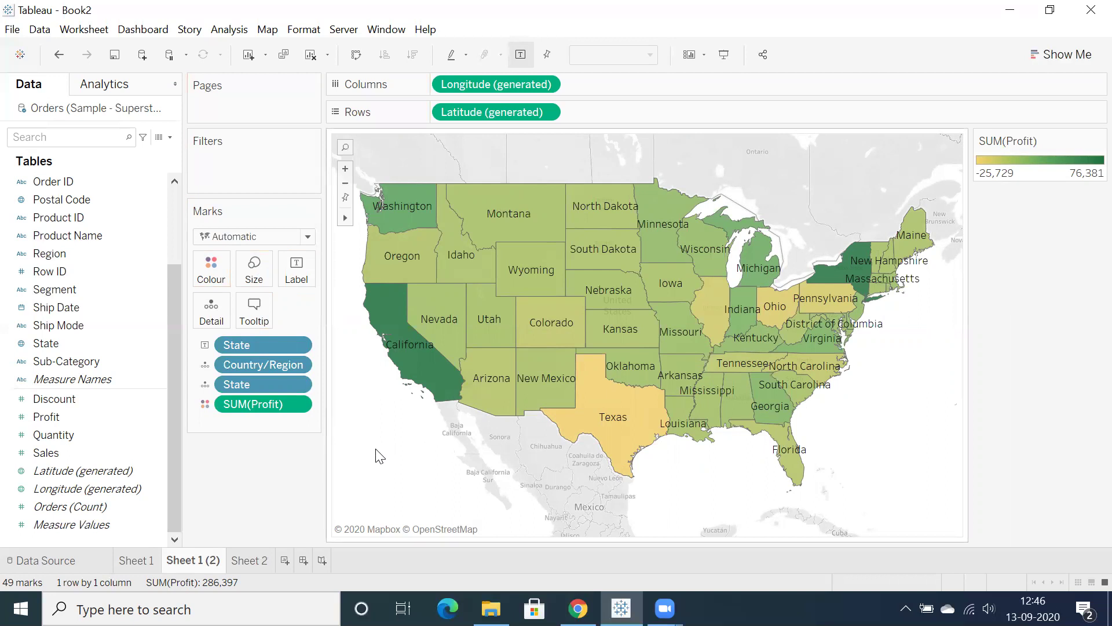
- Try the Normal background style in the map layer settings, and settle on the Dark style
click(267, 30)
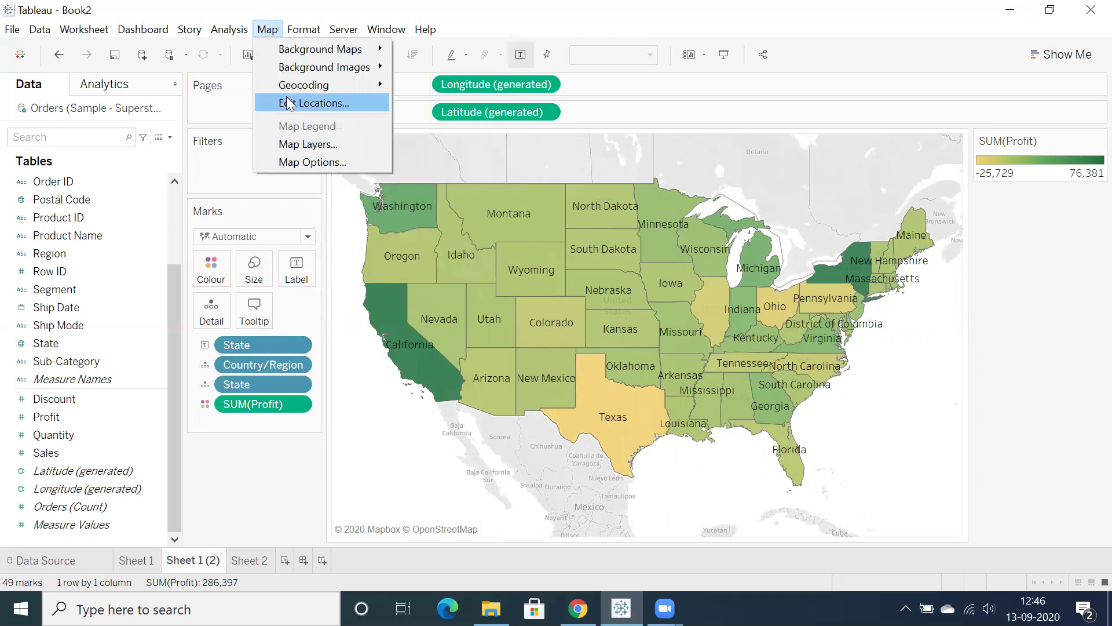
mouse_move(299, 49)
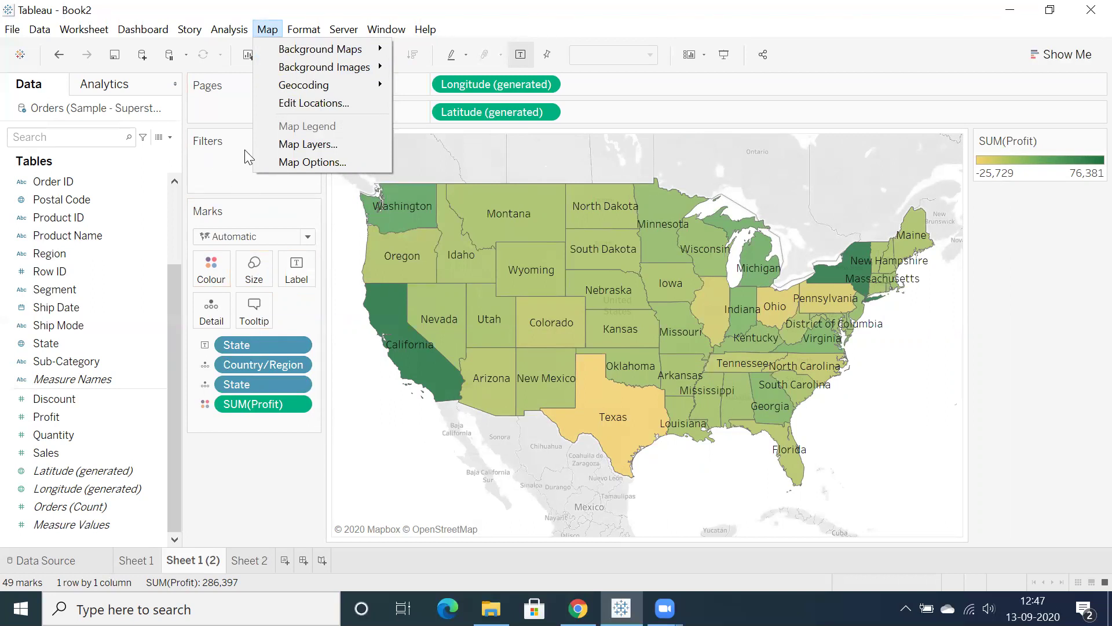
click(283, 145)
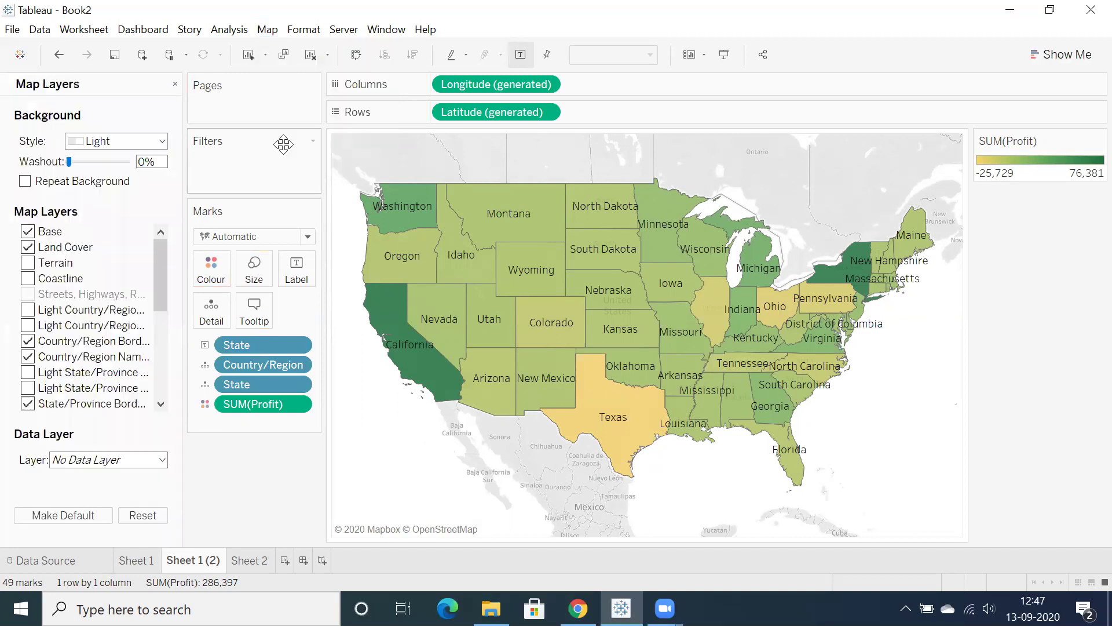
click(104, 142)
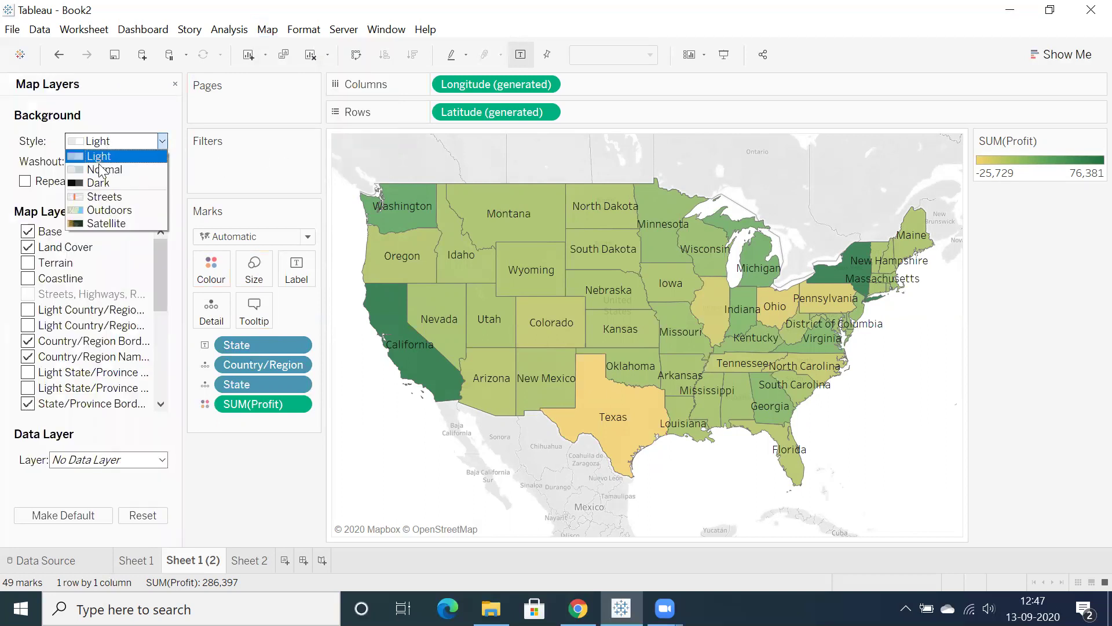
click(99, 168)
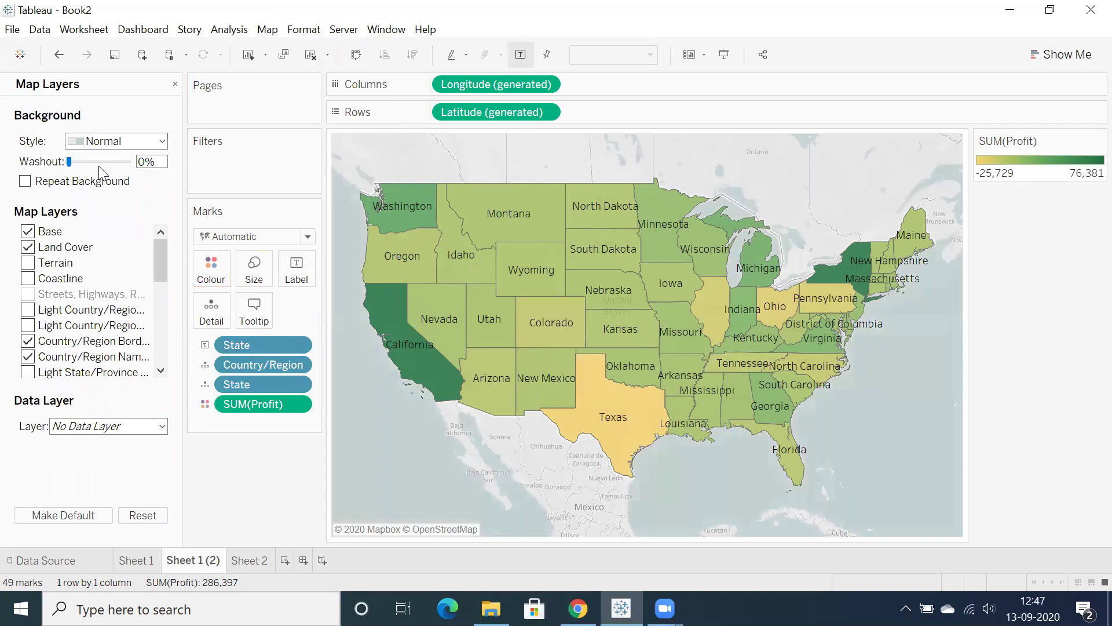
click(107, 143)
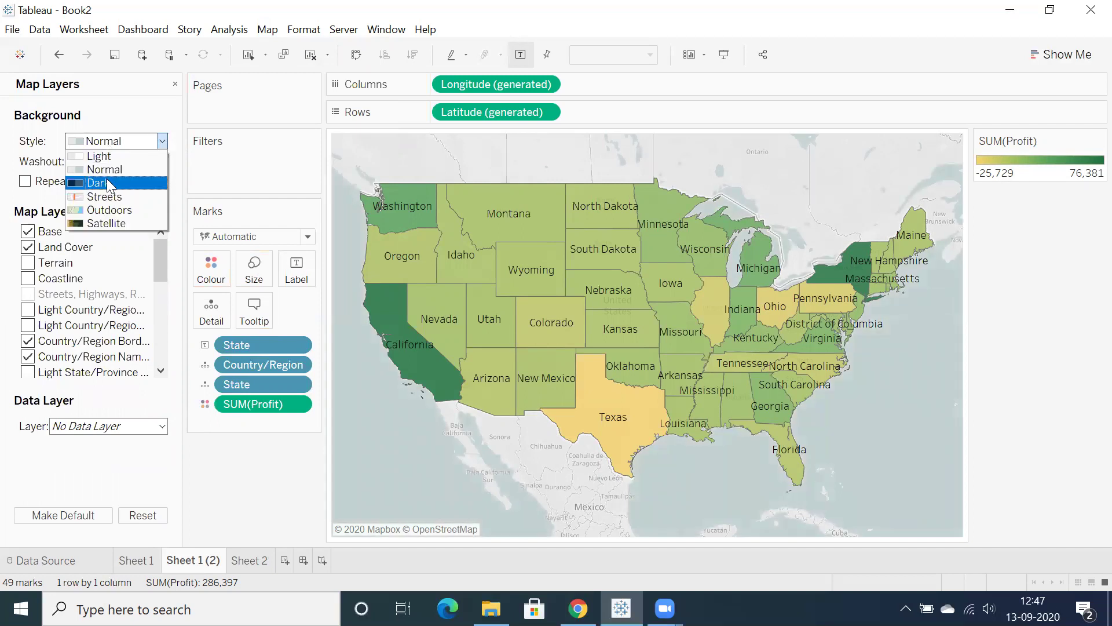
key(Escape)
key(Down)
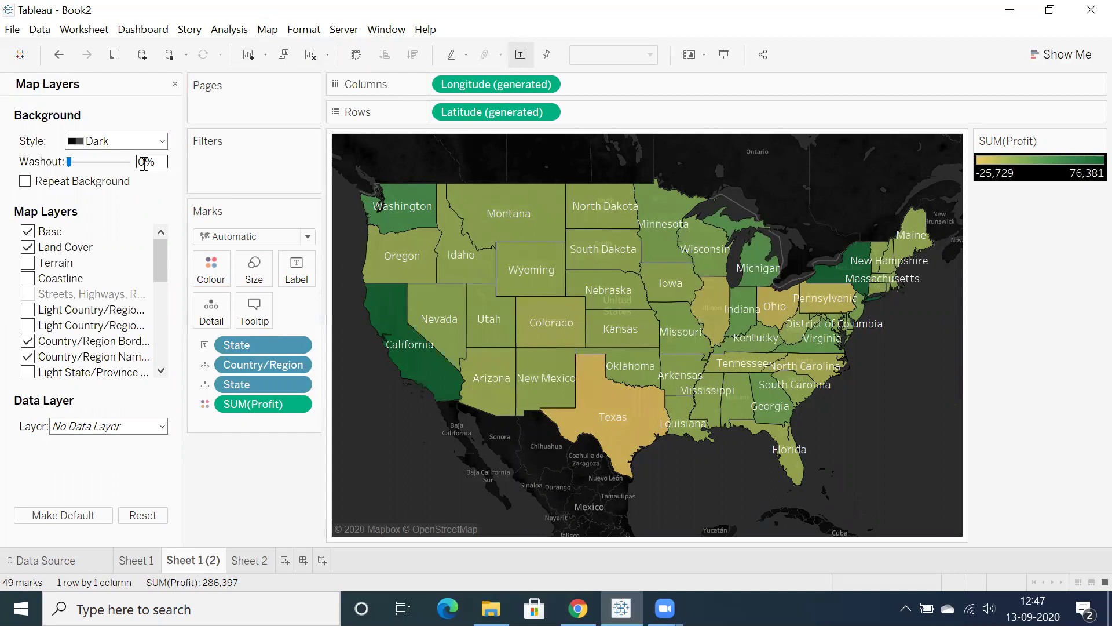
- Apply the Orange-Gold palette to the Profit colours of the filled map and slightly lower the mark opacity
click(216, 274)
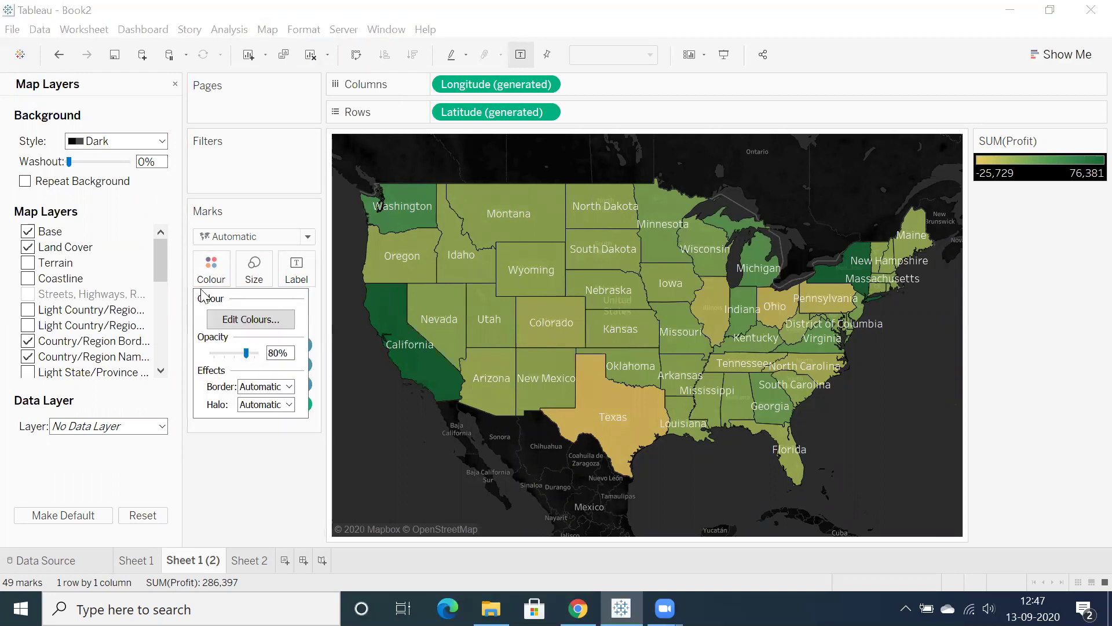
click(208, 273)
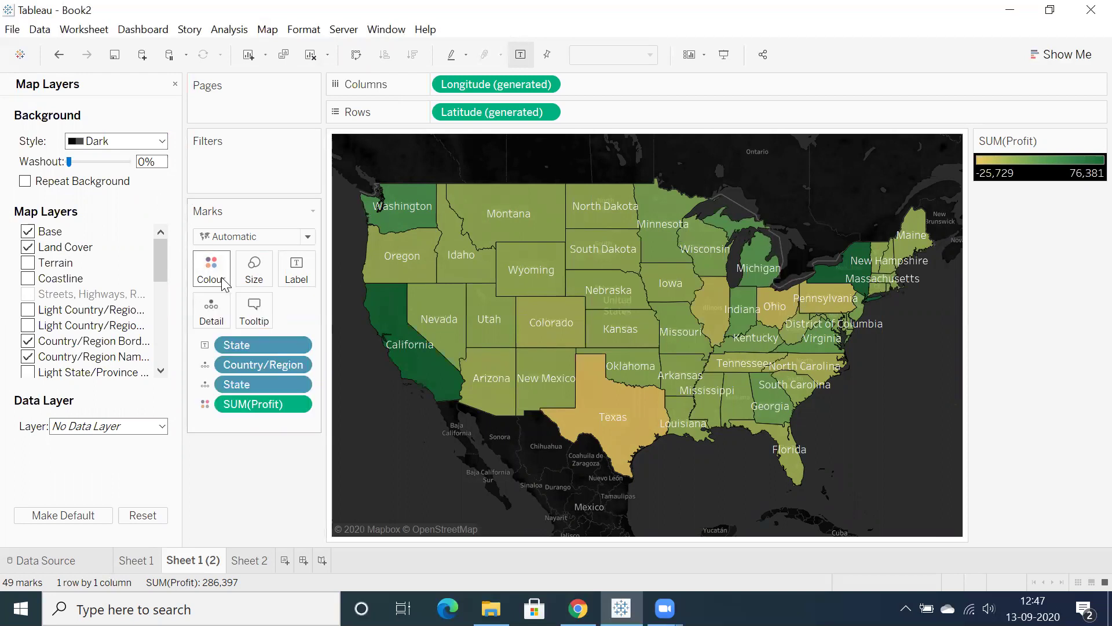
click(213, 274)
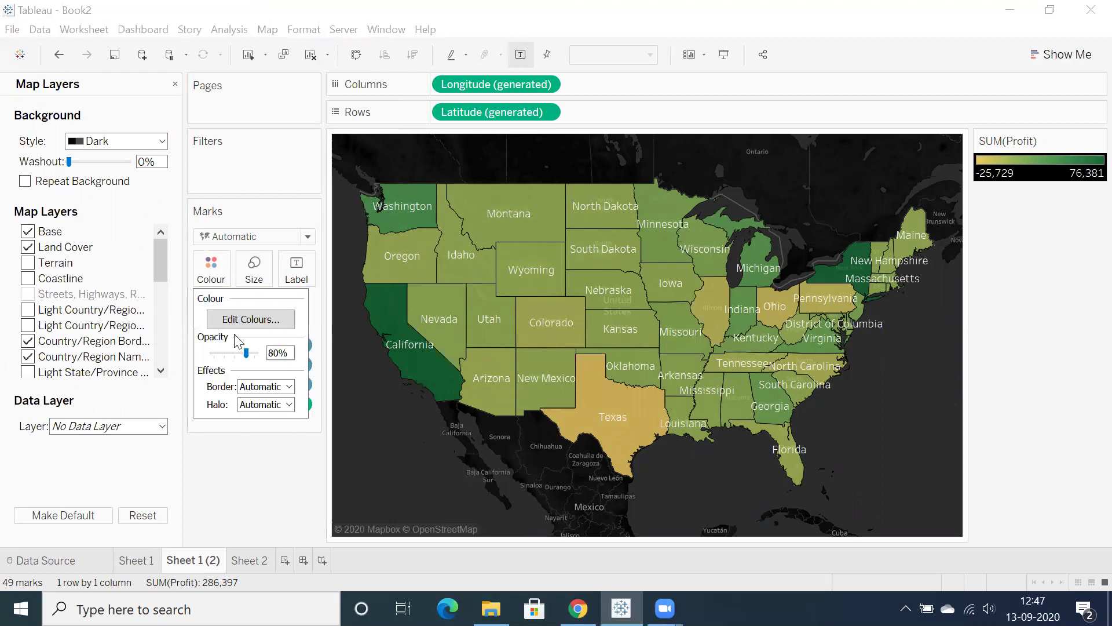
click(251, 319)
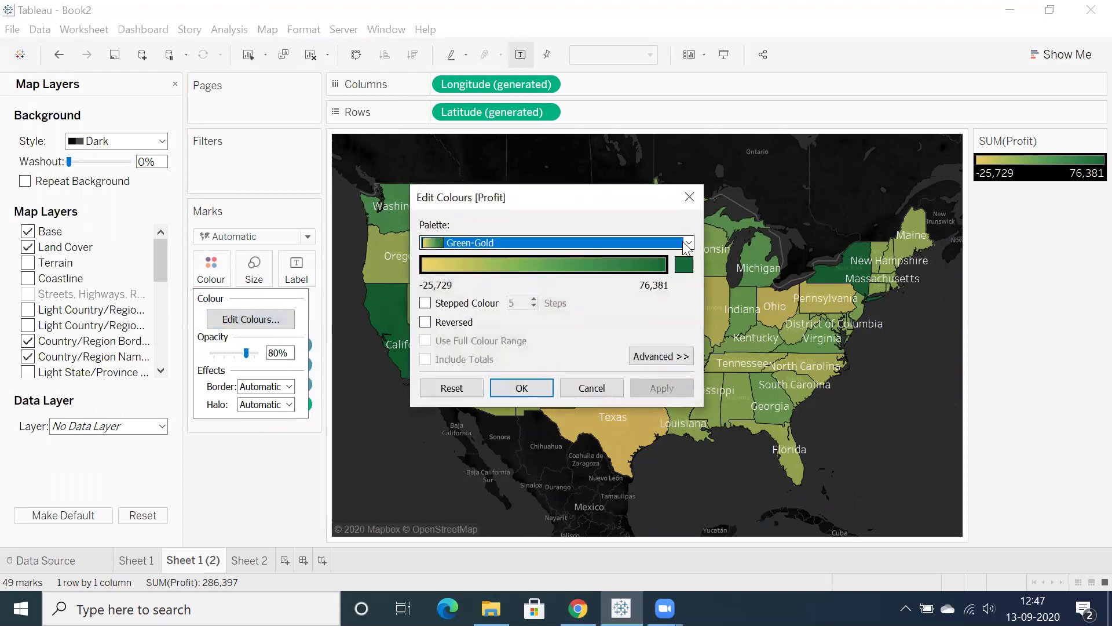
click(688, 243)
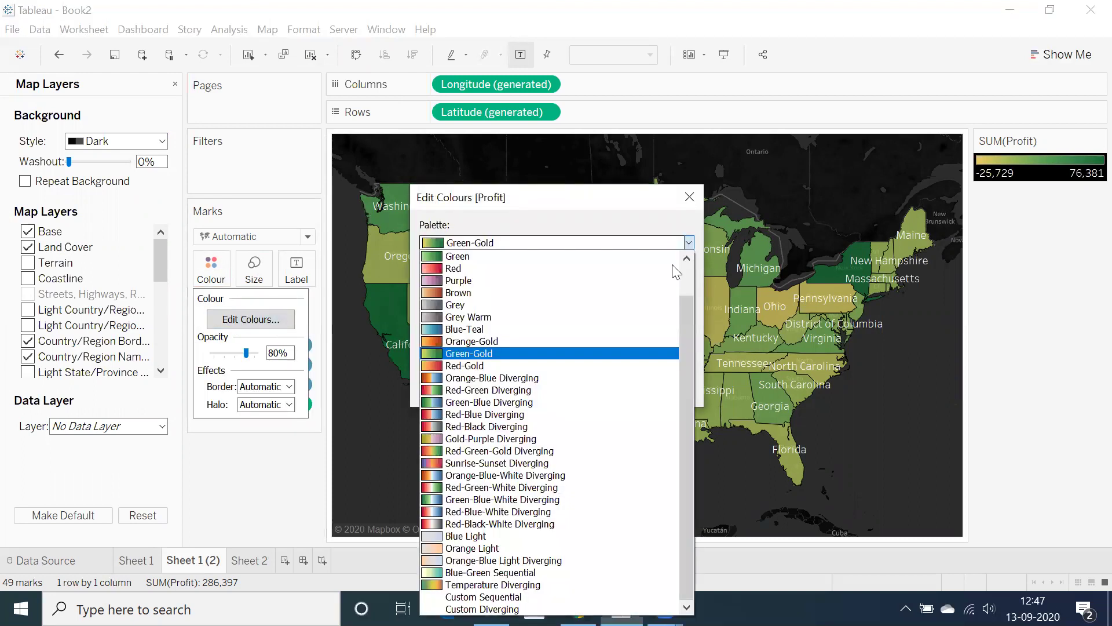
click(490, 342)
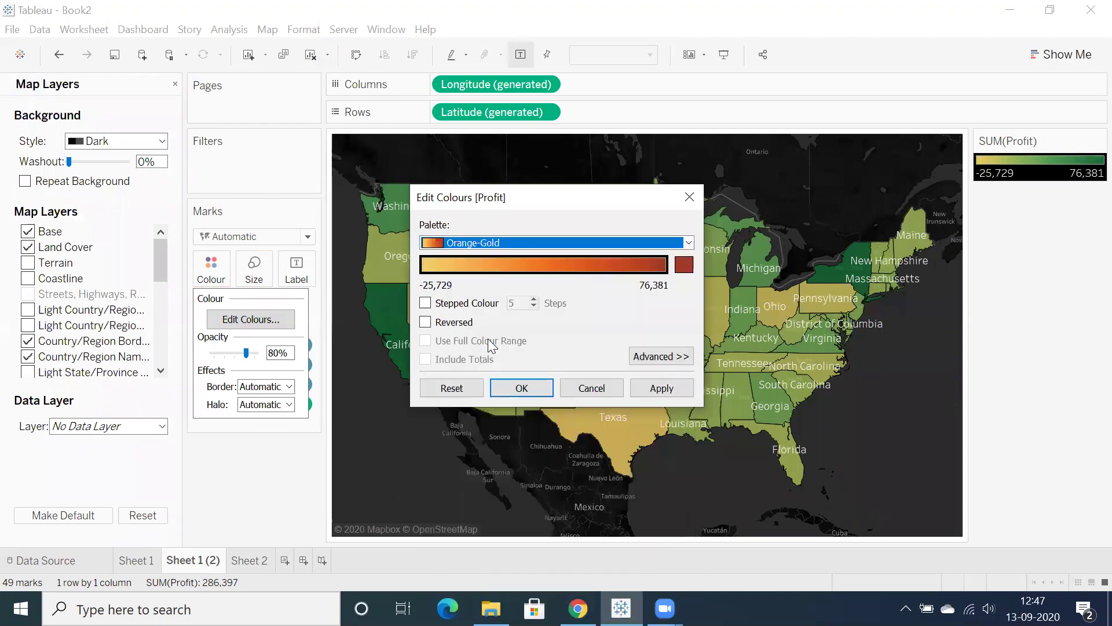
click(640, 387)
click(520, 388)
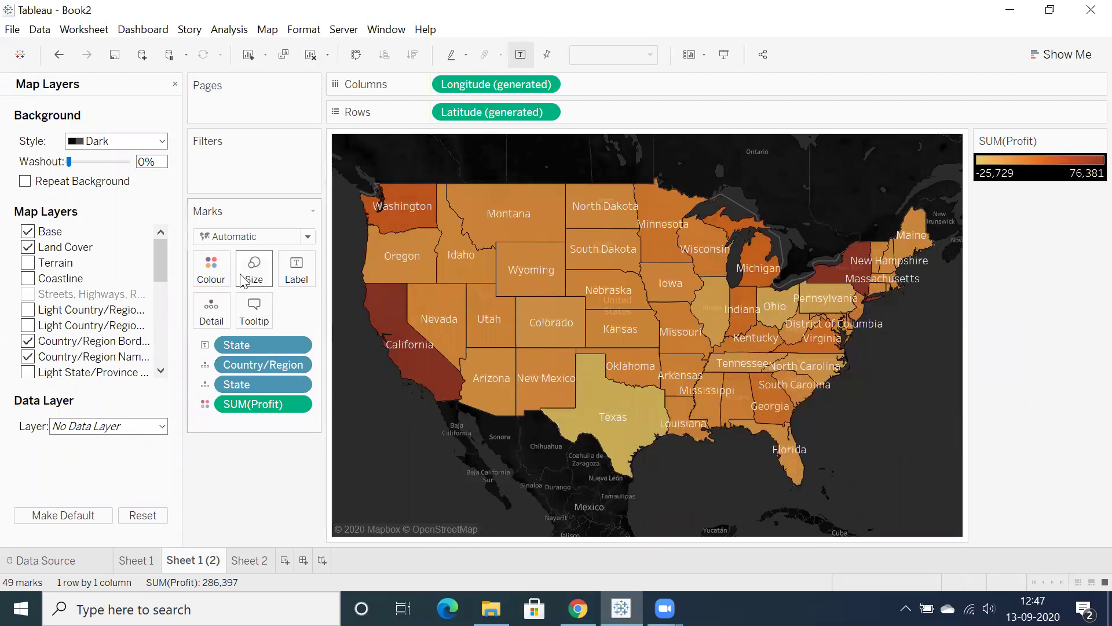
click(211, 267)
drag(245, 361, 239, 360)
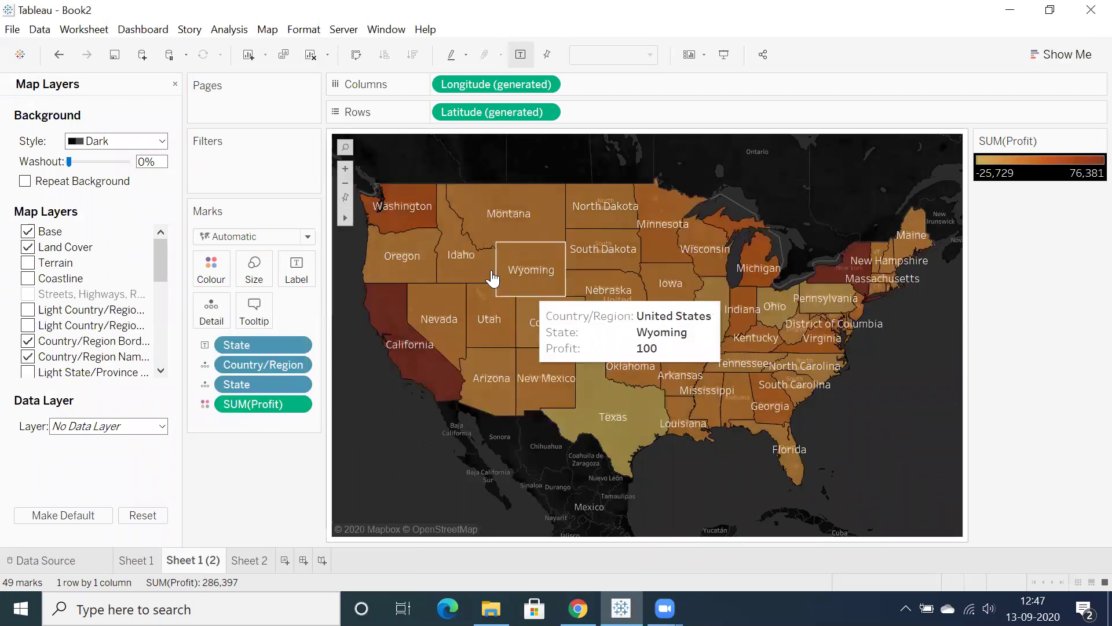
- Turn on the County Borders and County Names map layers with southern California in close view
scroll(45, 272, down, 5)
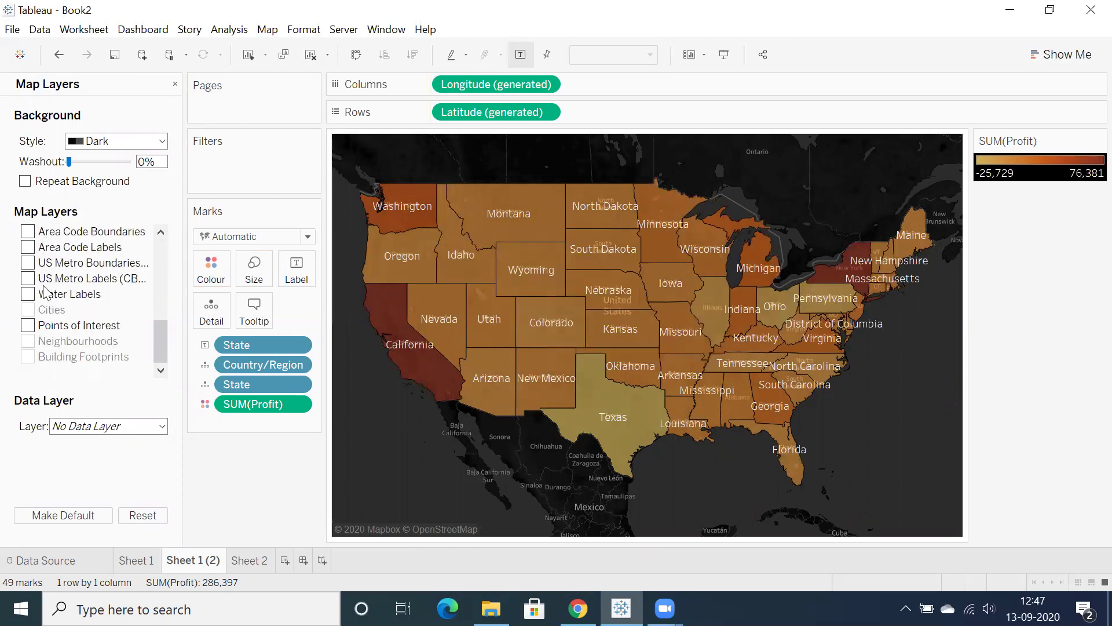
scroll(47, 354, up, 3)
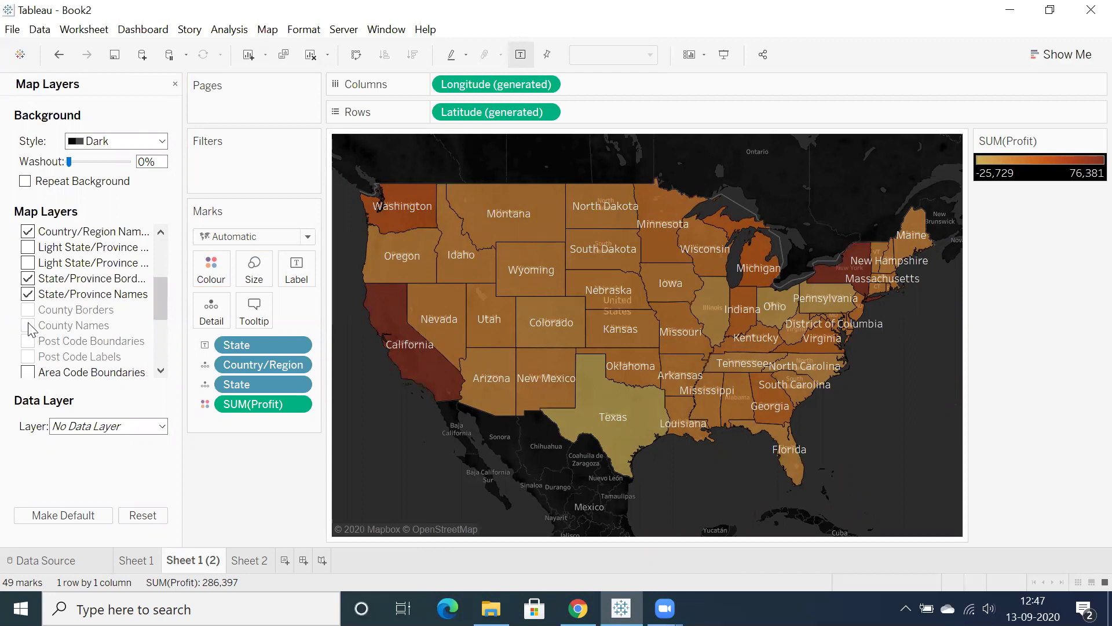
scroll(421, 366, up, 3)
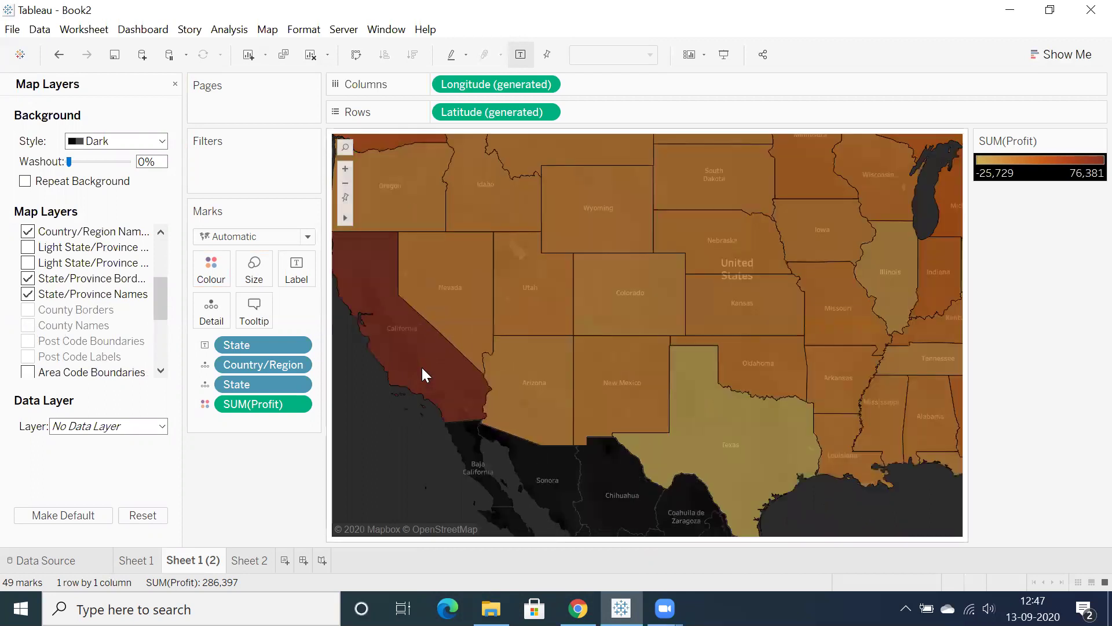
scroll(422, 388, up, 5)
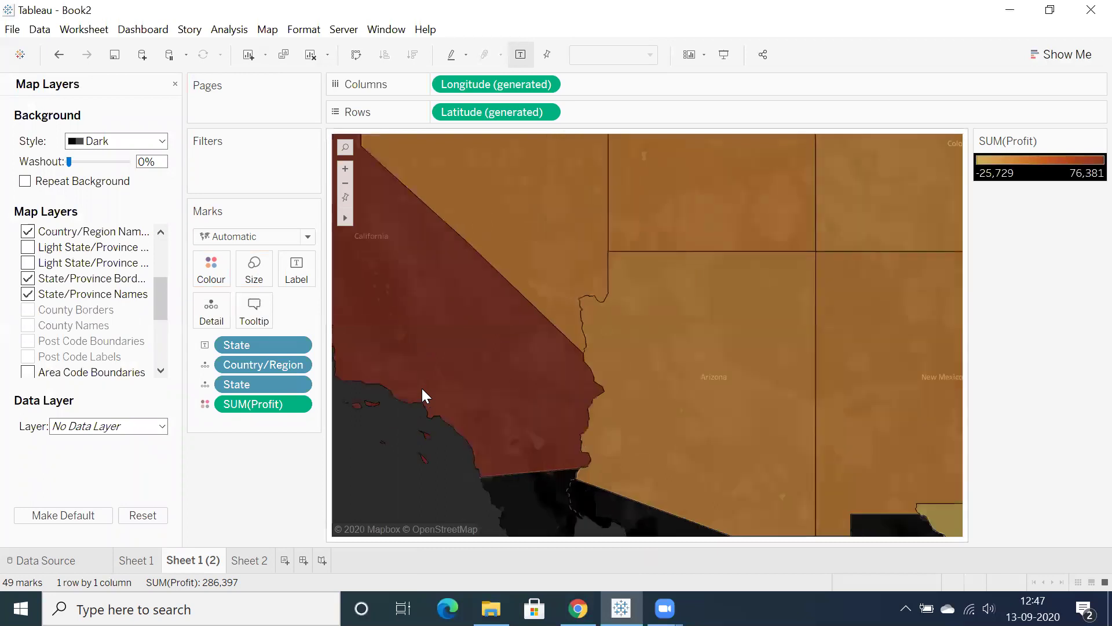
scroll(449, 405, up, 3)
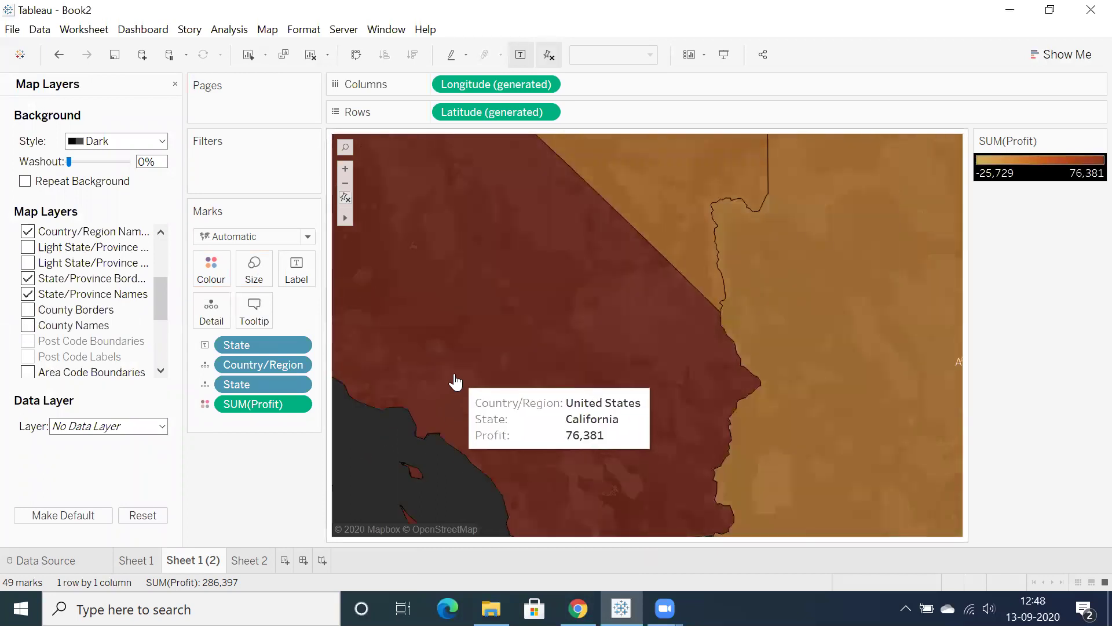
click(28, 310)
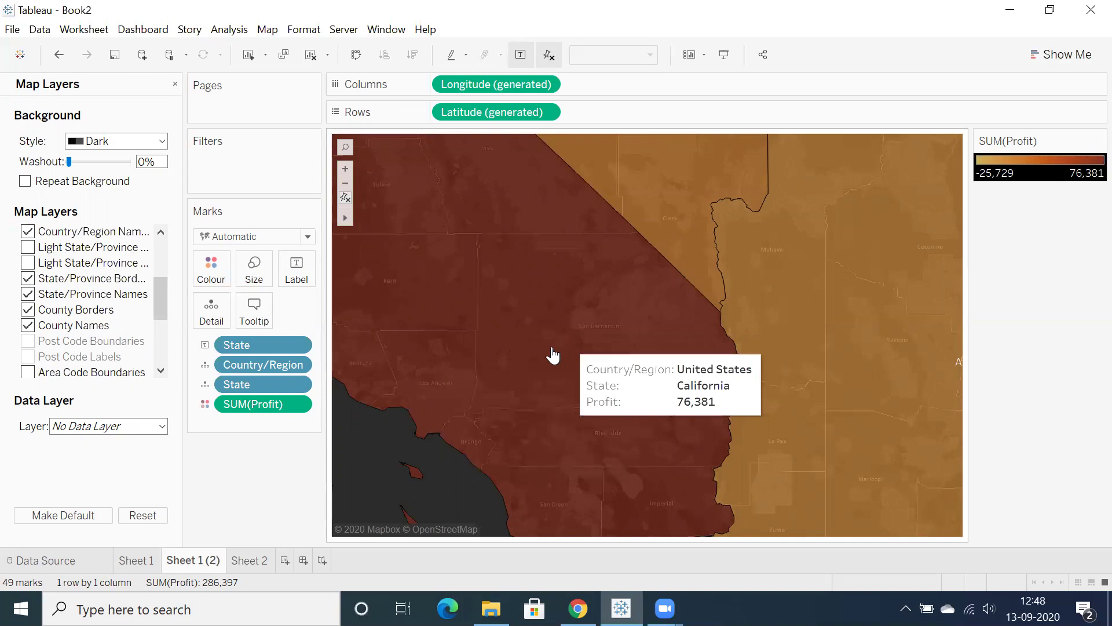
- Turn on the map layers for Area Code Boundaries, Area Code Labels, US Metro Boundaries and US Metro Labels
scroll(130, 344, down, 2)
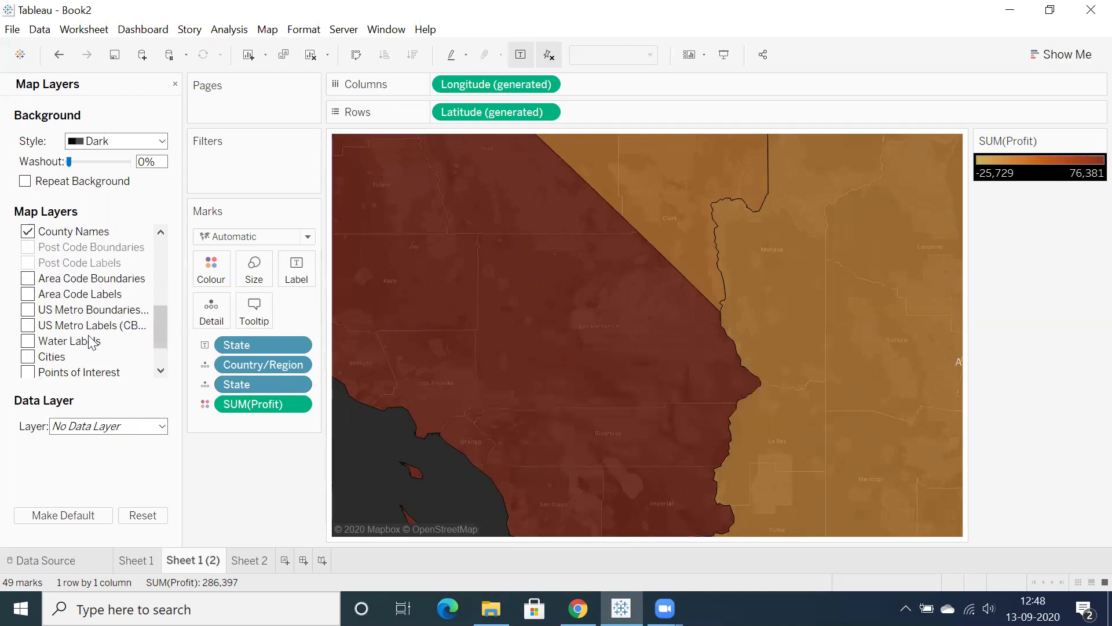
click(28, 279)
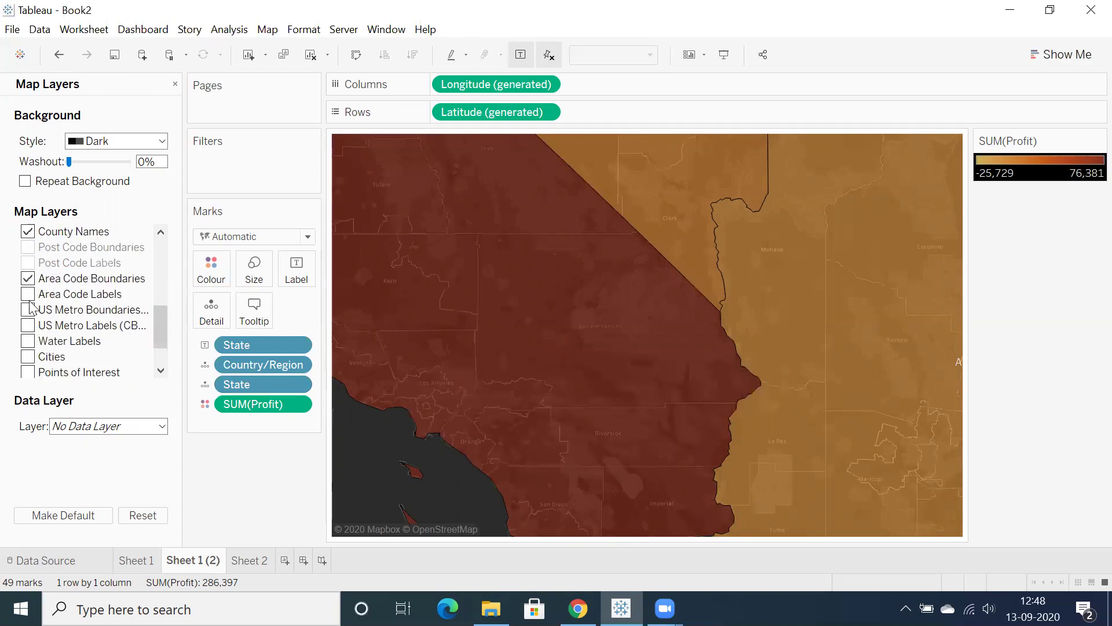
click(28, 295)
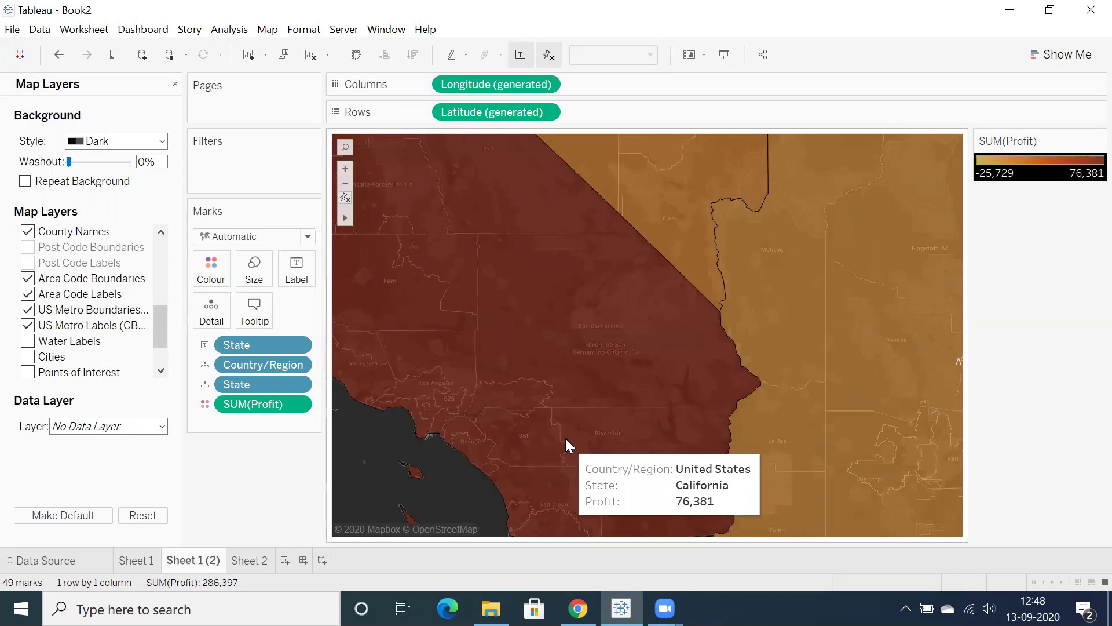
scroll(565, 438, up, 2)
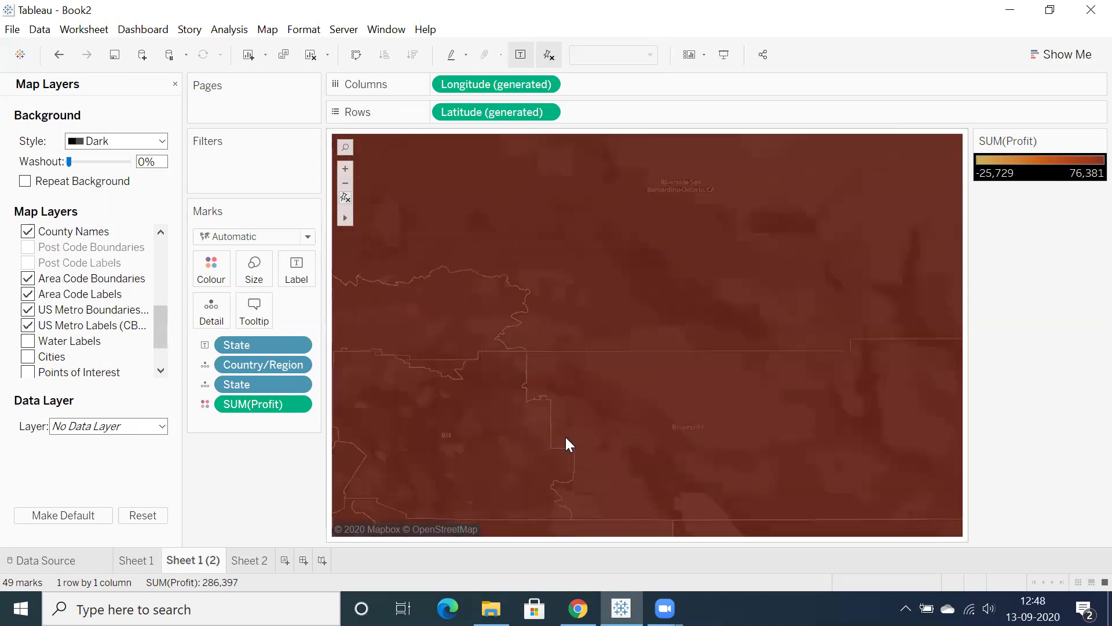
scroll(565, 437, down, 3)
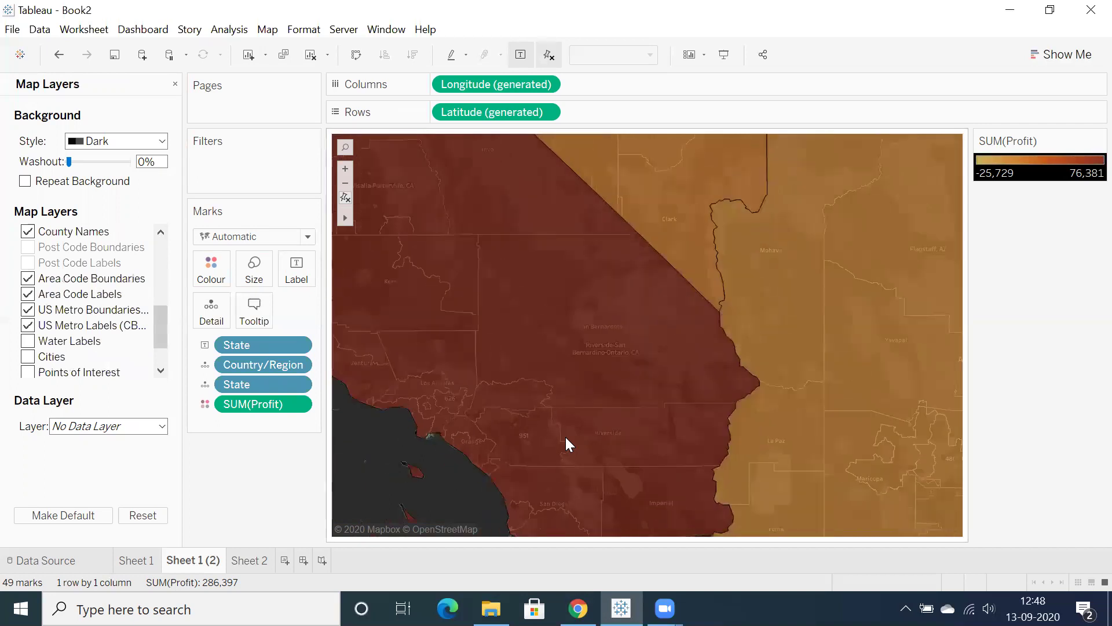
- Map State on Sheet 2 and resolve its unknown locations by taking the country from the Country/Region field
click(251, 562)
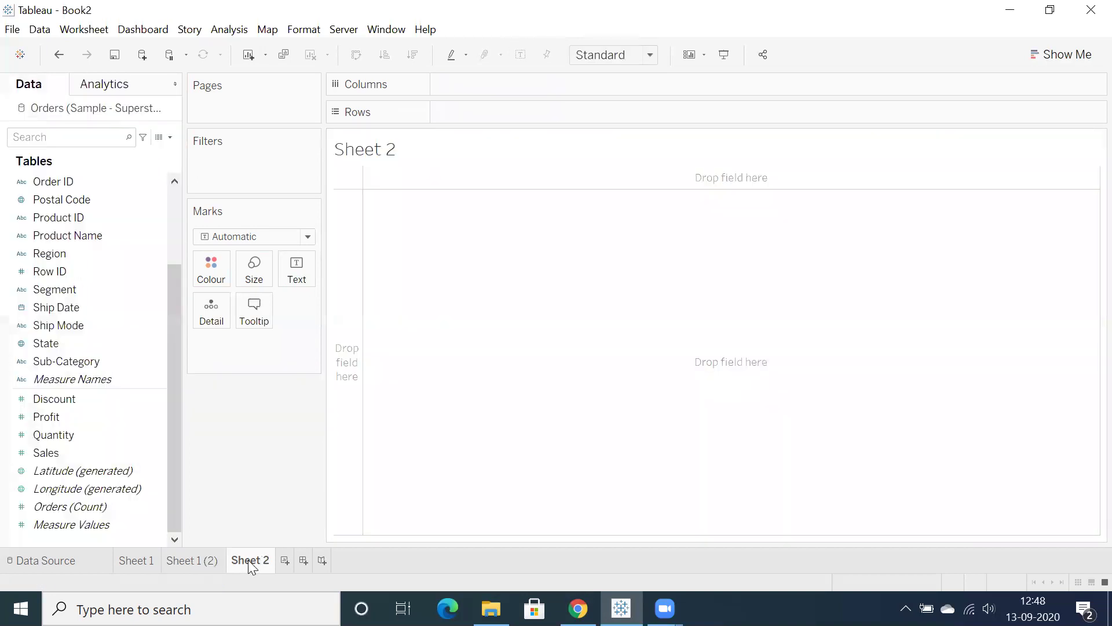
double_click(37, 345)
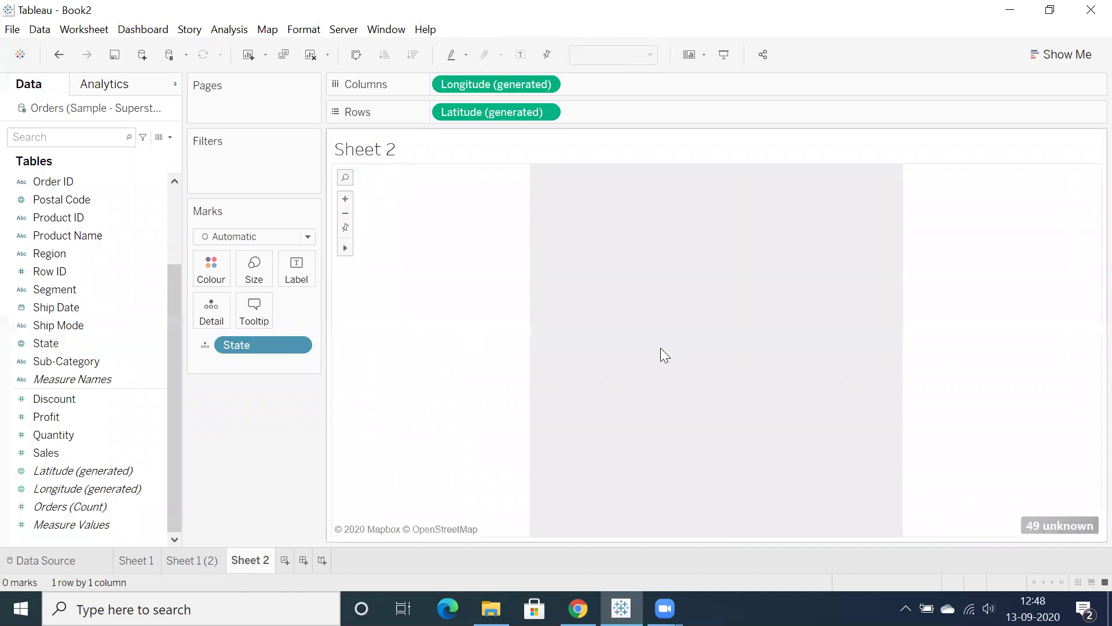
click(1043, 525)
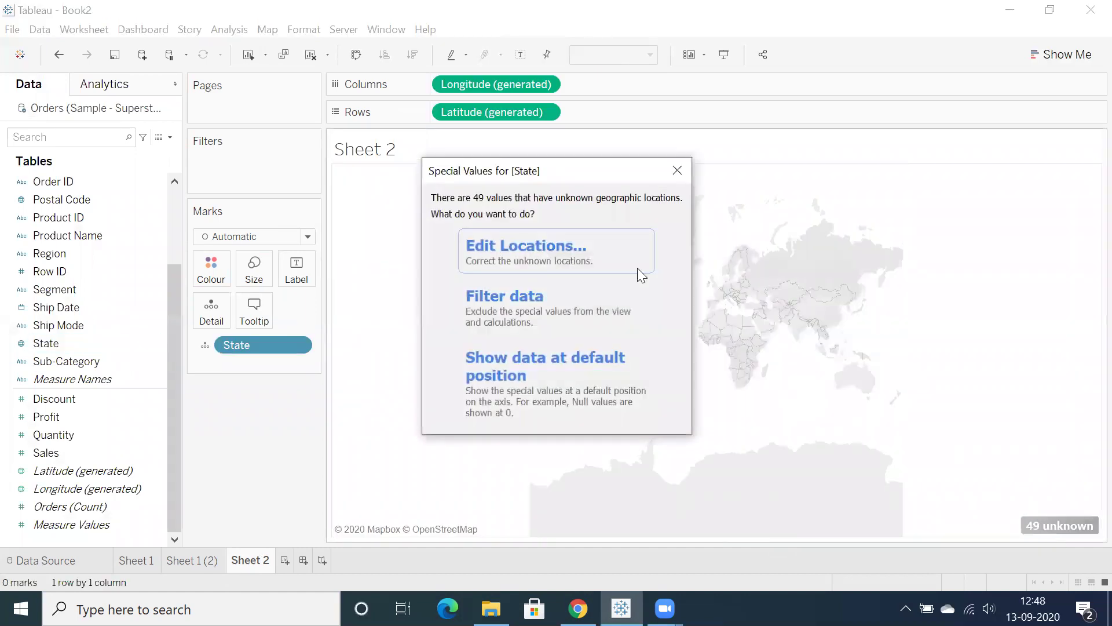
click(561, 251)
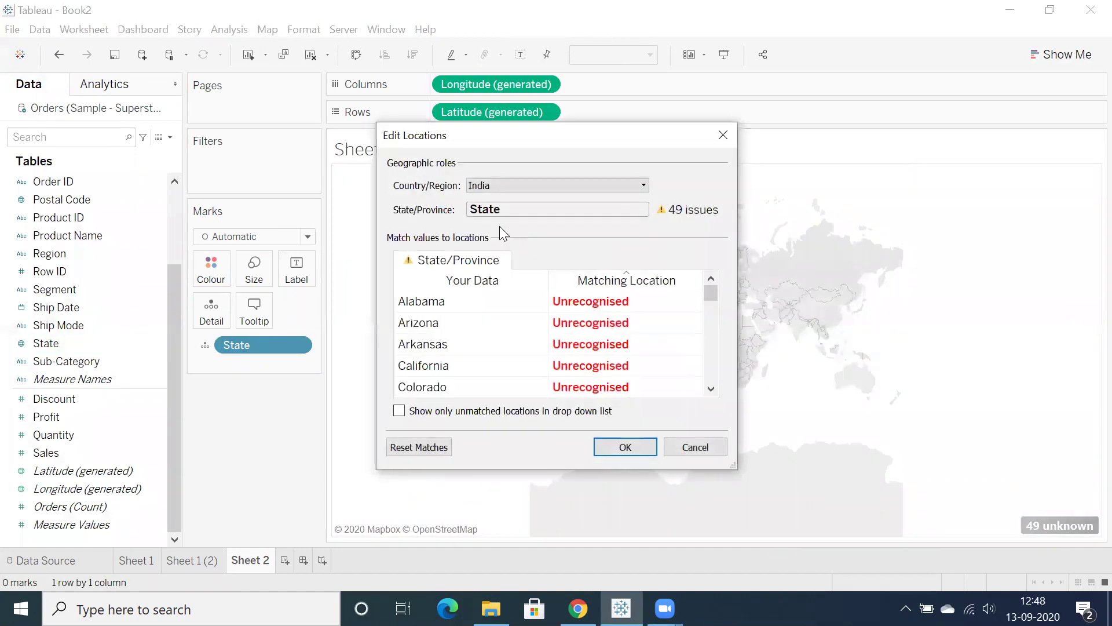
click(510, 184)
click(483, 257)
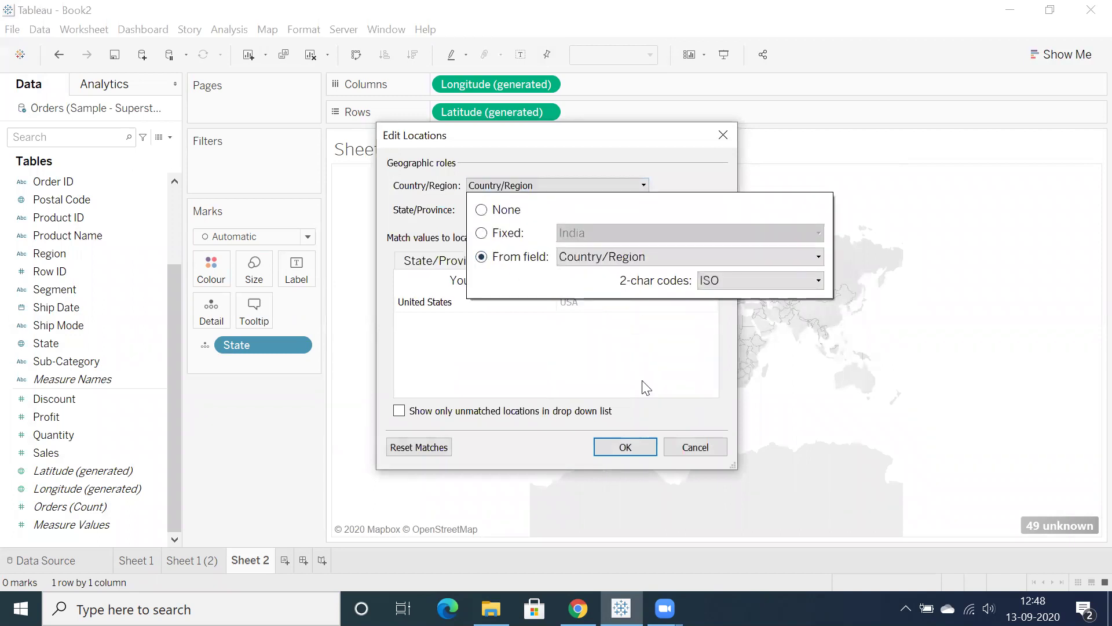
click(620, 447)
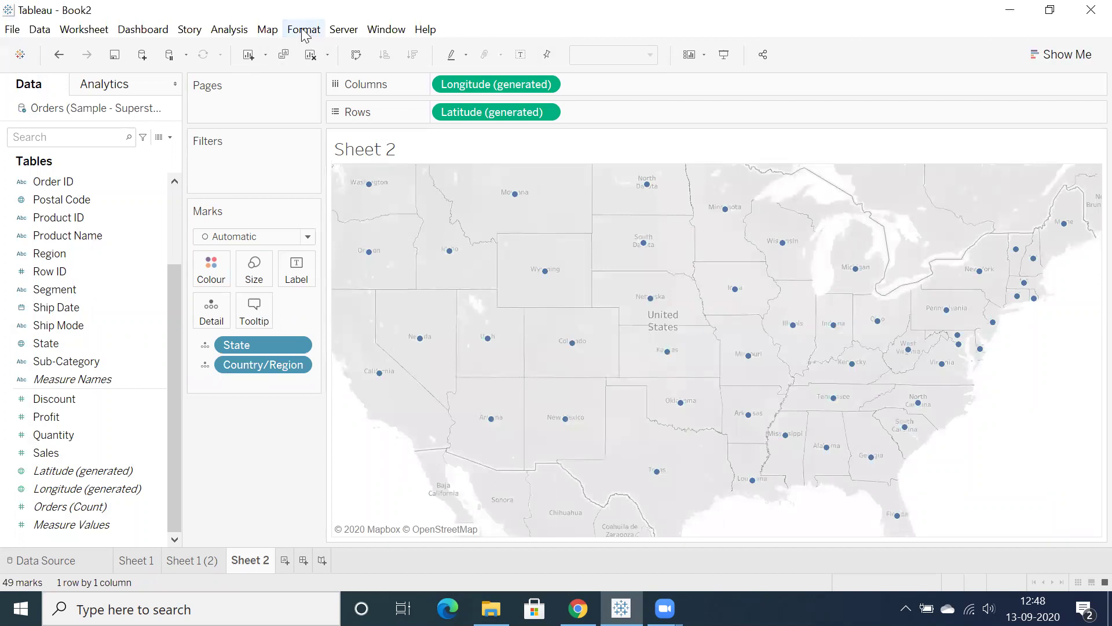
- Open the map layer settings for Sheet 2 and set the background style to Satellite
click(267, 30)
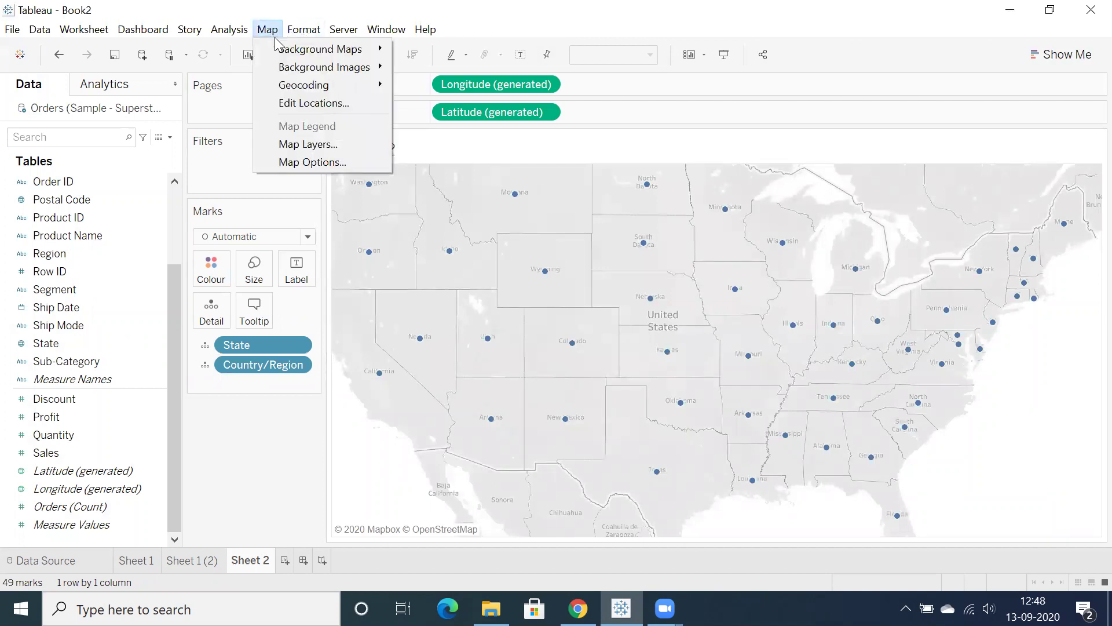
click(282, 144)
click(161, 141)
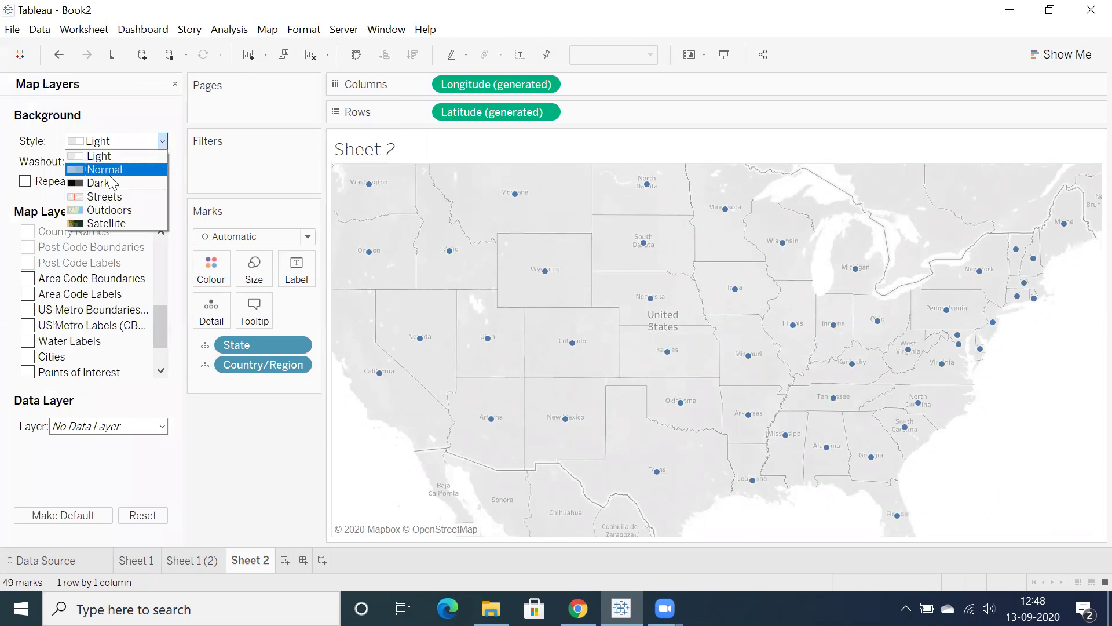
click(102, 225)
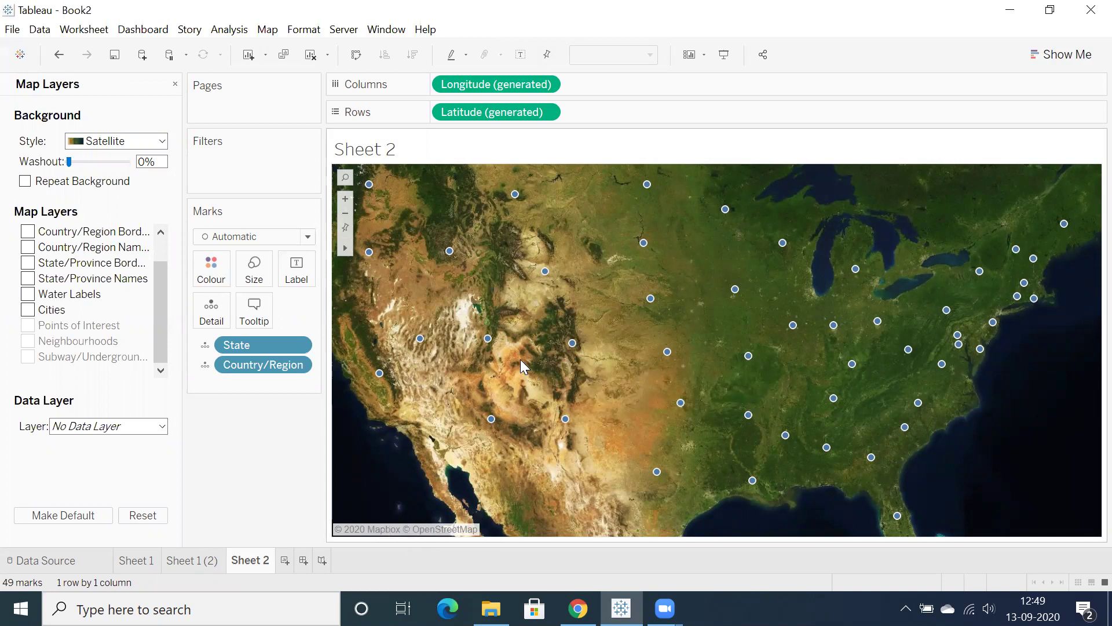
- Examine the satellite map at close and full extent, along with its data layer choices and list of map layers
double_click(566, 373)
drag(475, 348, 534, 371)
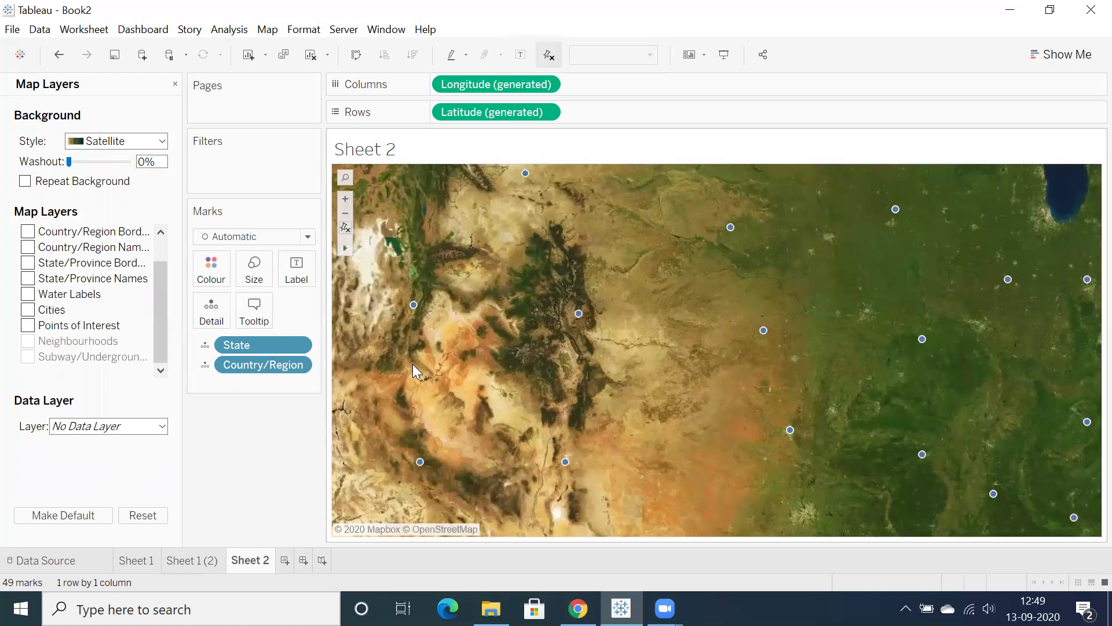
click(345, 227)
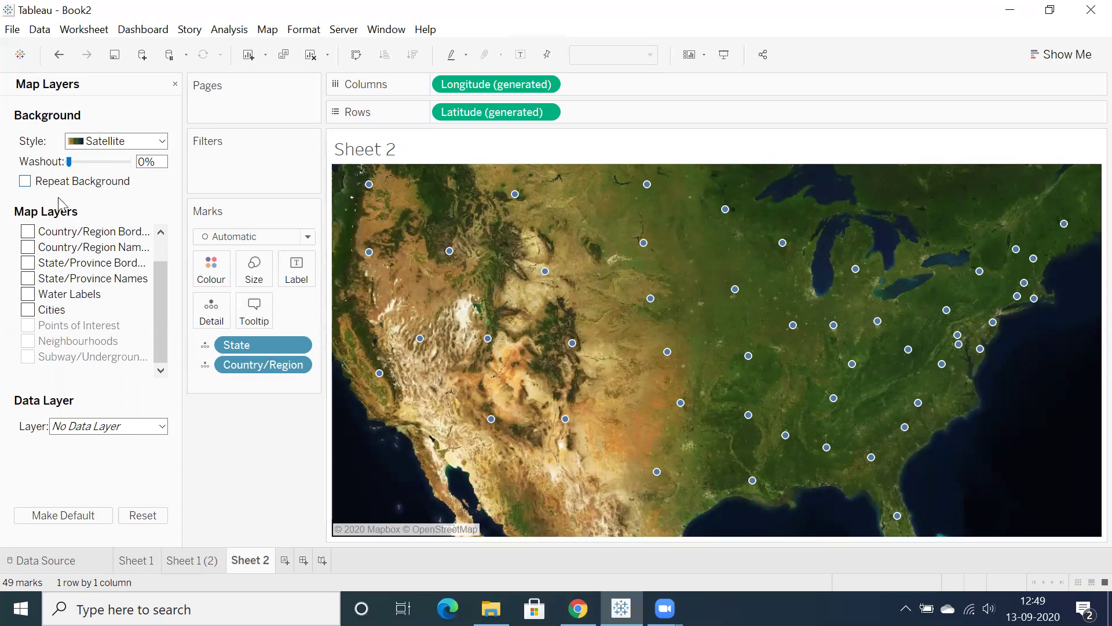
click(139, 426)
click(139, 426)
drag(159, 355, 162, 283)
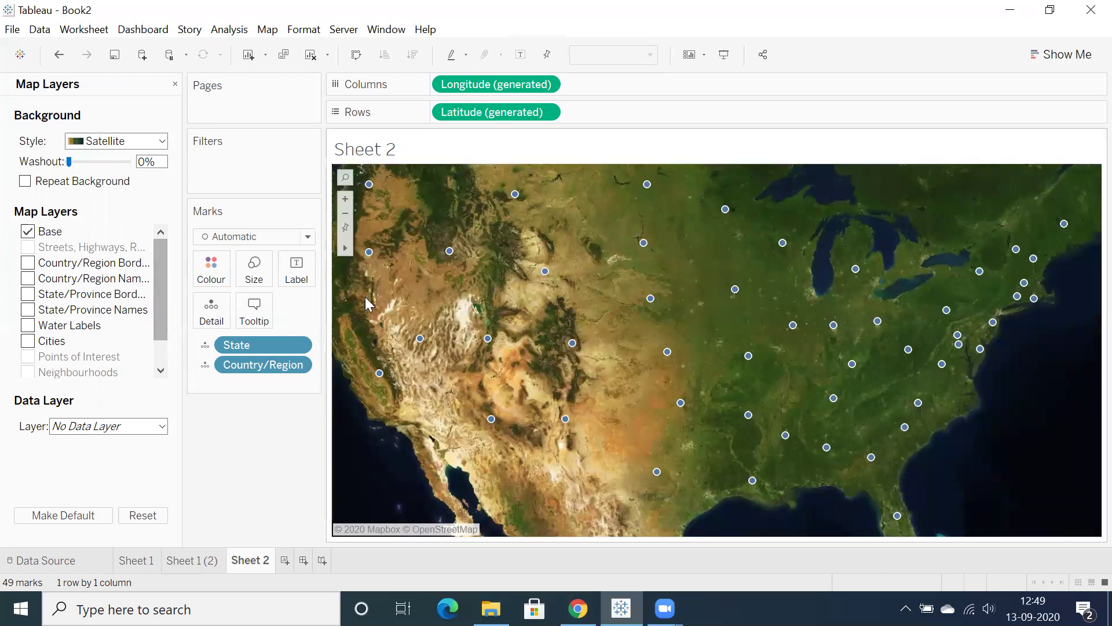
scroll(432, 346, up, 5)
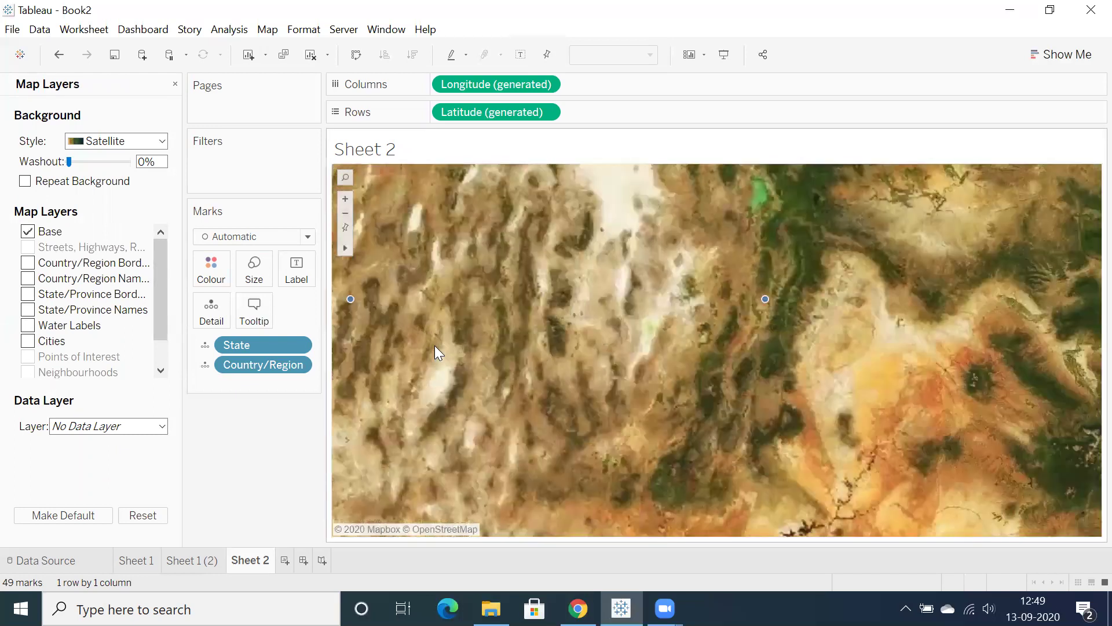
scroll(436, 345, down, 6)
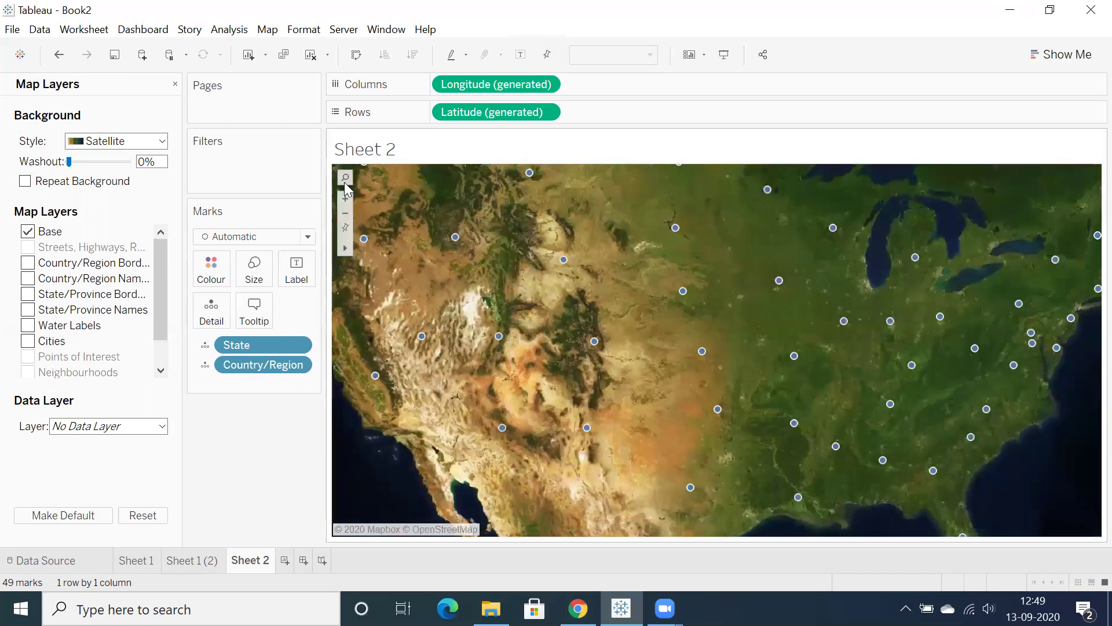
- Find California, United States with the map search and inspect the satellite imagery around its mark
mouse_move(347, 184)
text(cali)
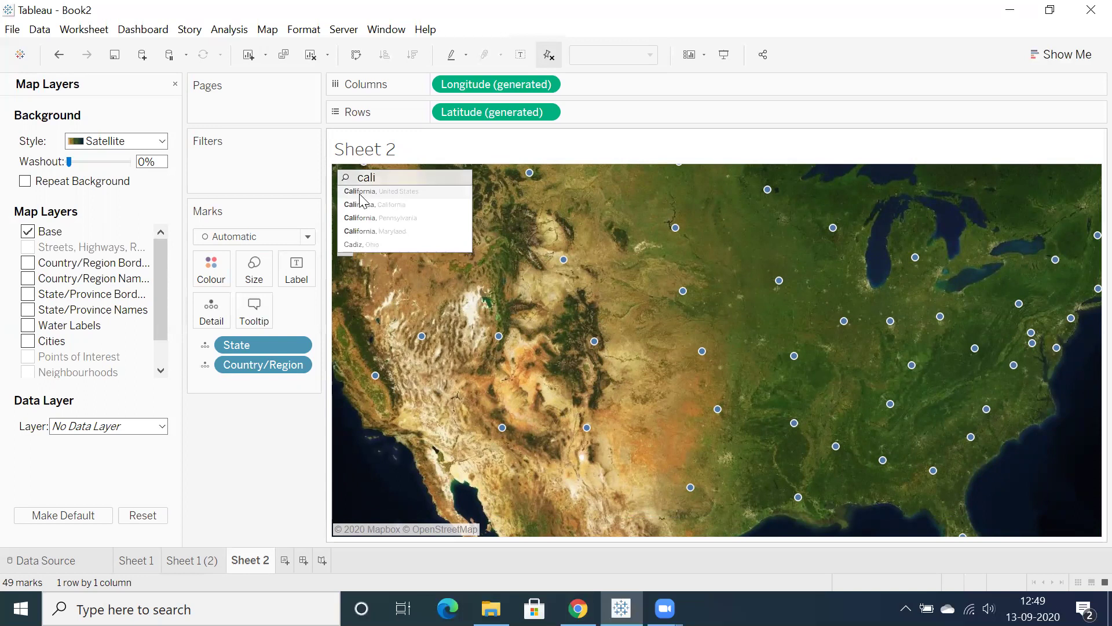
click(352, 191)
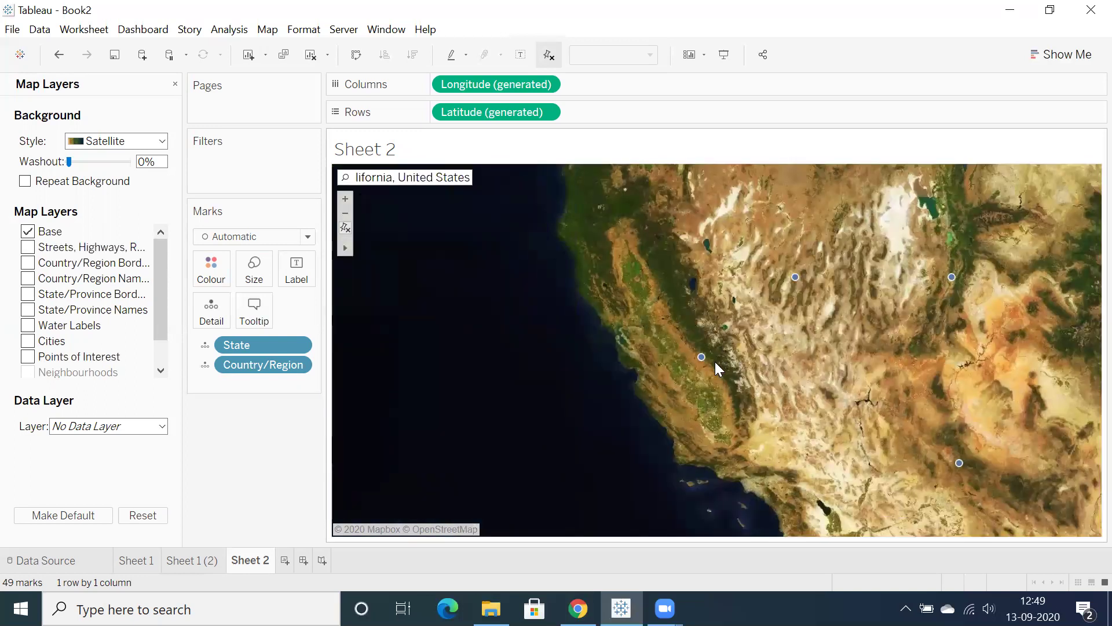
scroll(704, 356, up, 2)
scroll(703, 356, up, 3)
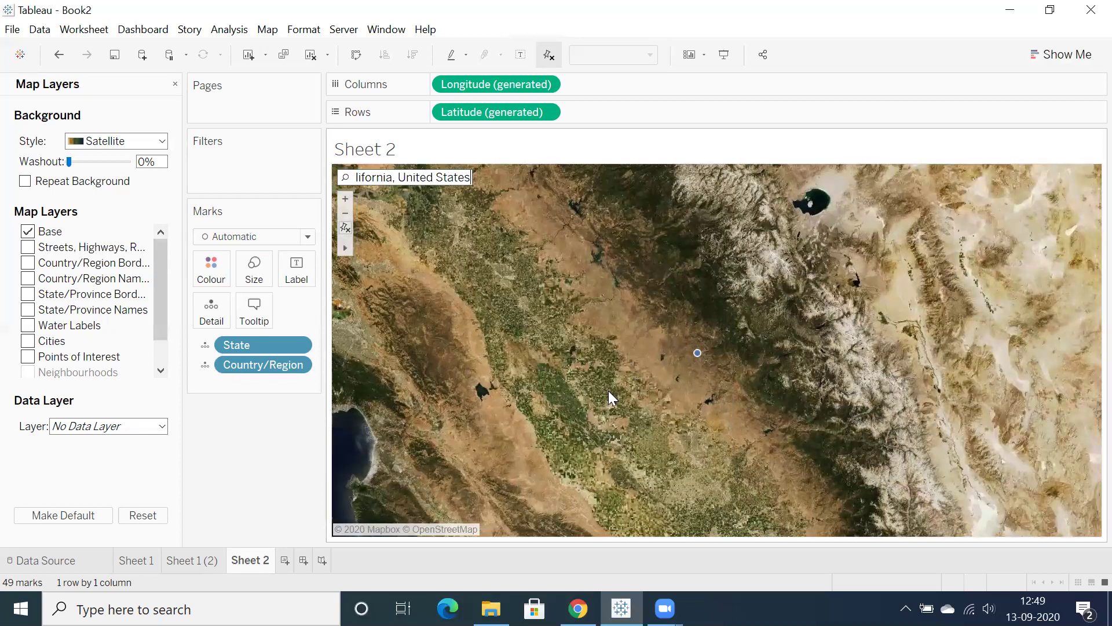
scroll(607, 390, up, 1)
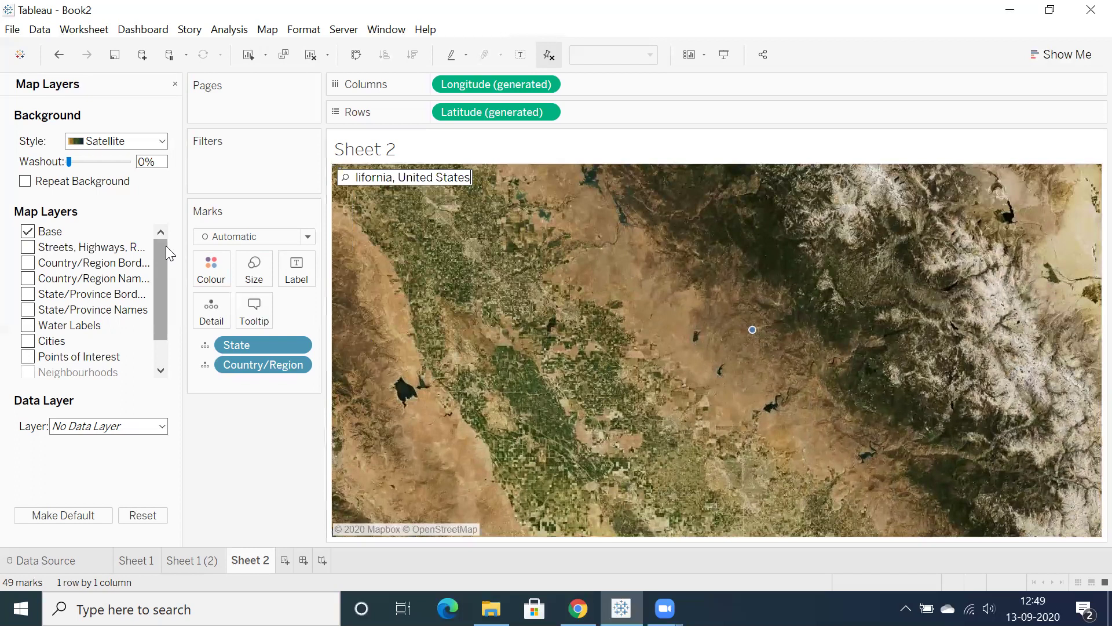
- Turn on the State/Province Borders, State/Province Names and Cities layers, and examine the satellite map around Chowchilla
drag(161, 261, 158, 314)
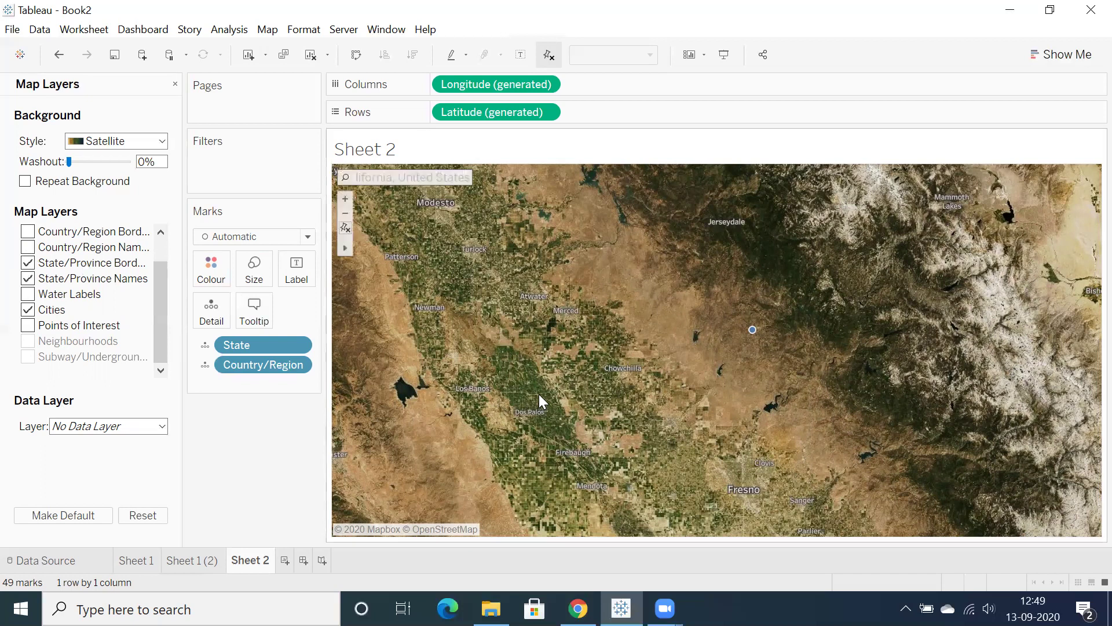
scroll(538, 393, up, 1)
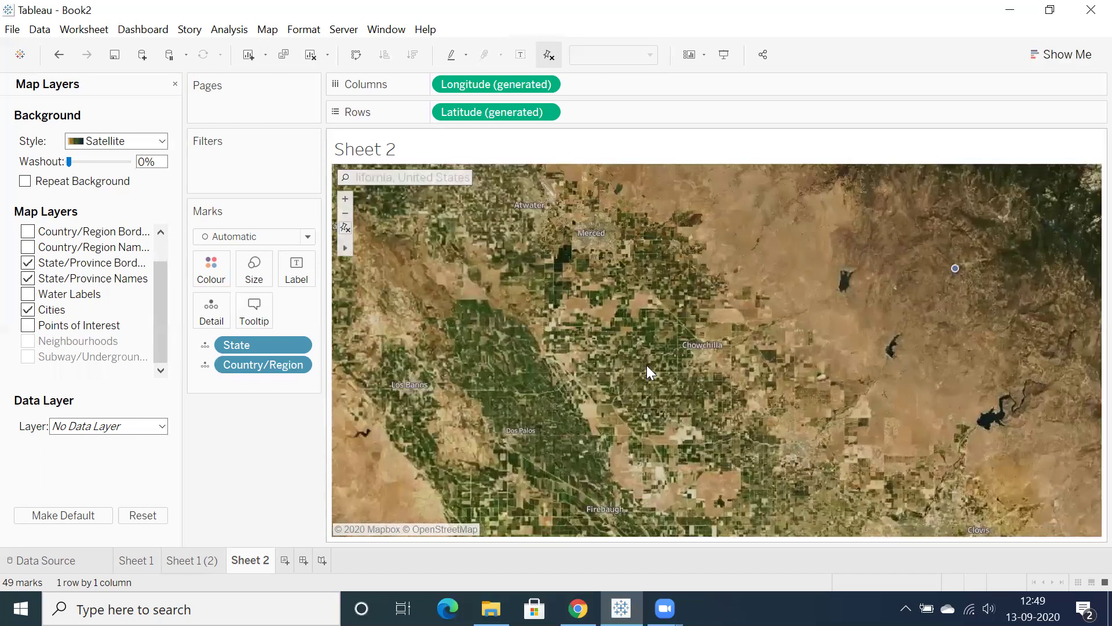
scroll(684, 373, up, 1)
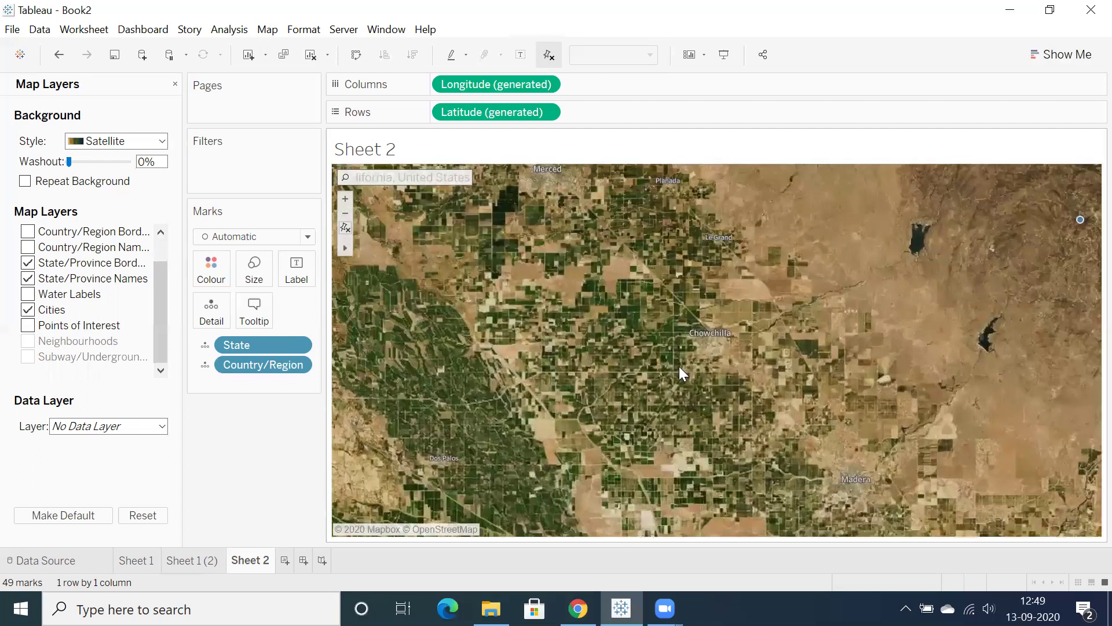
scroll(685, 359, up, 1)
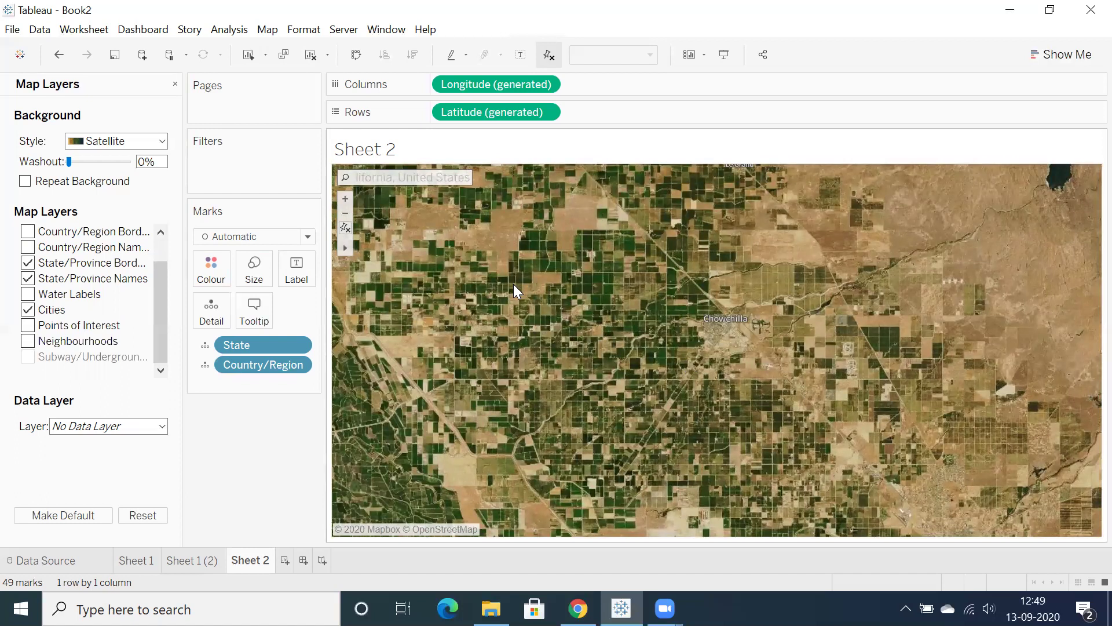
scroll(683, 361, up, 1)
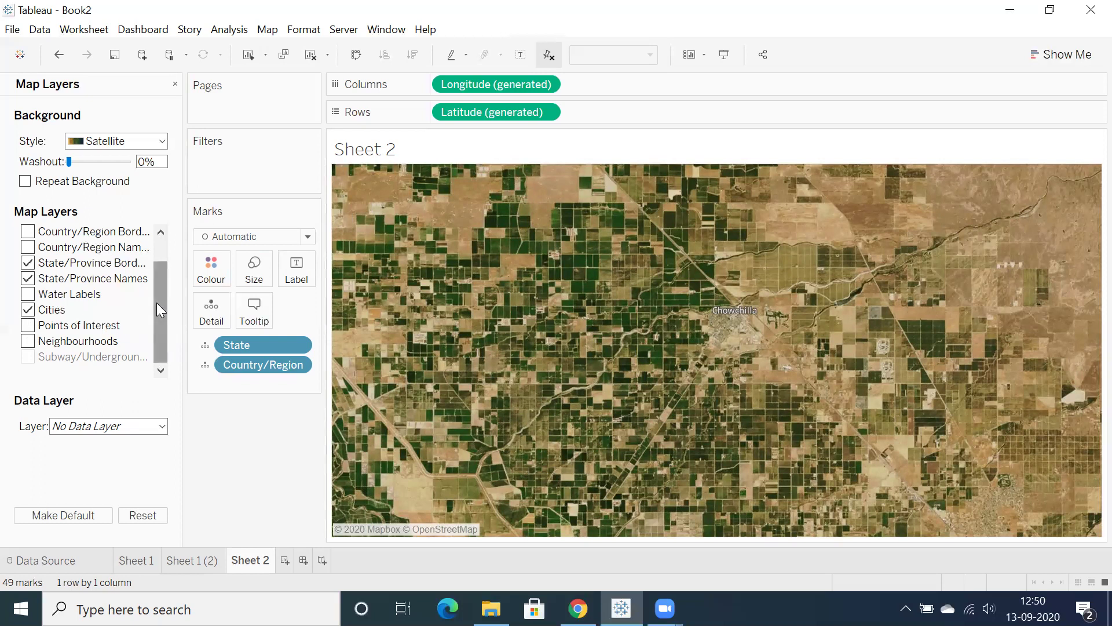
scroll(163, 267, up, 1)
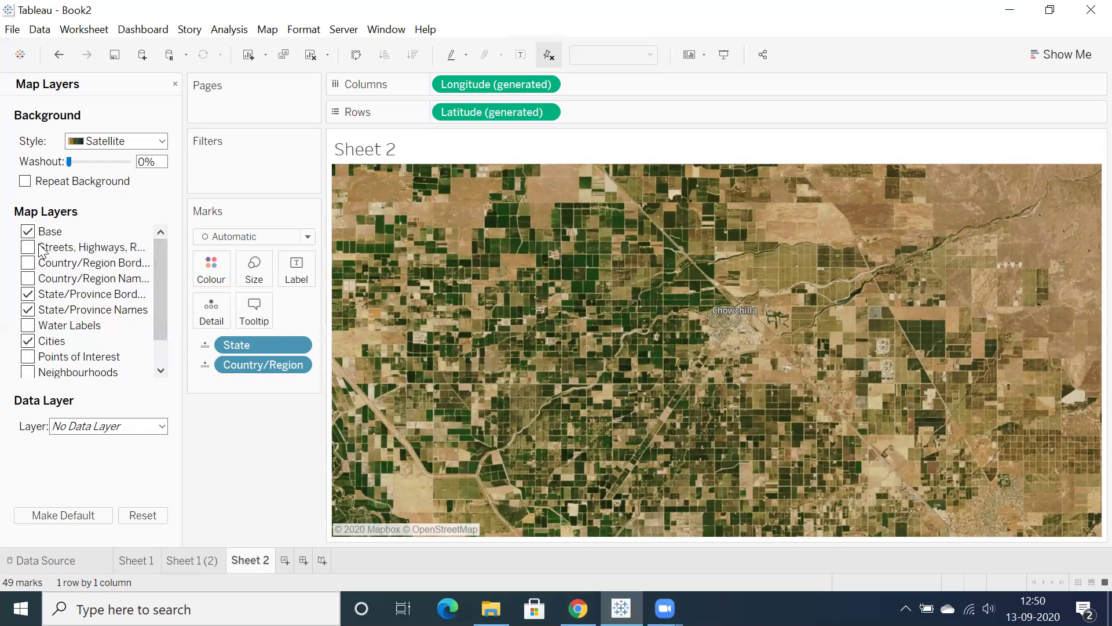
- Change the map background style to Outdoors and view central California around Fresno
click(107, 140)
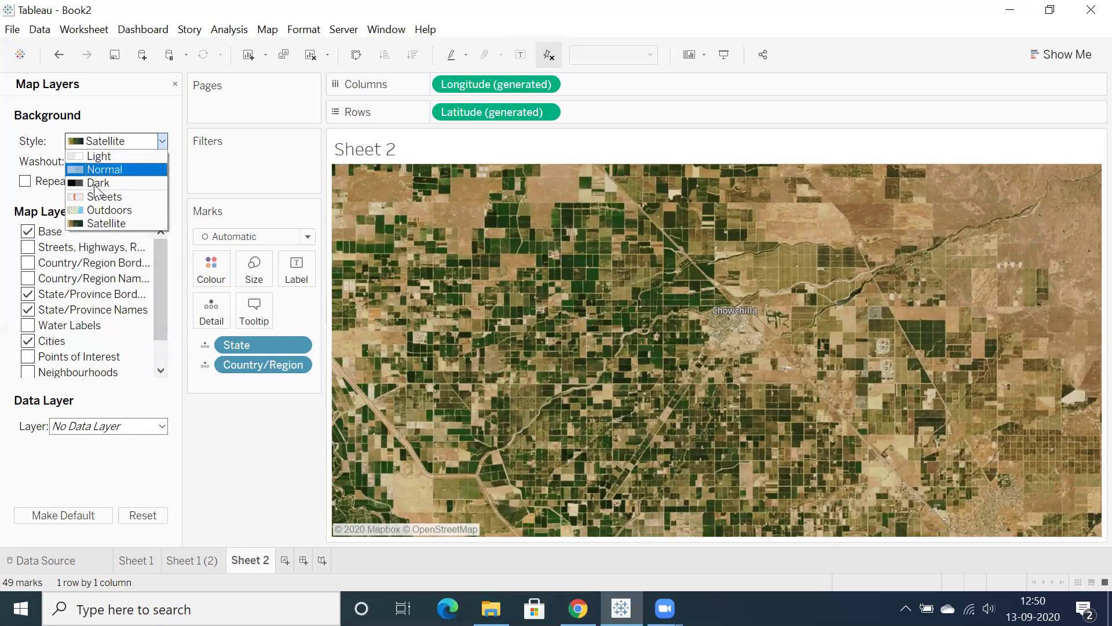
key(Escape)
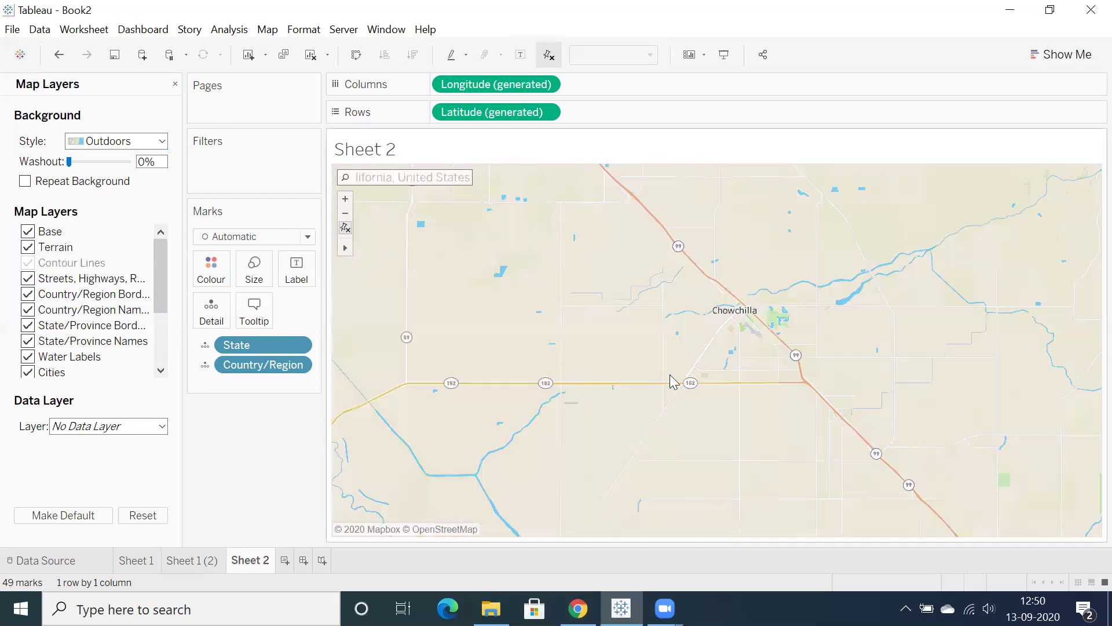
scroll(643, 393, down, 3)
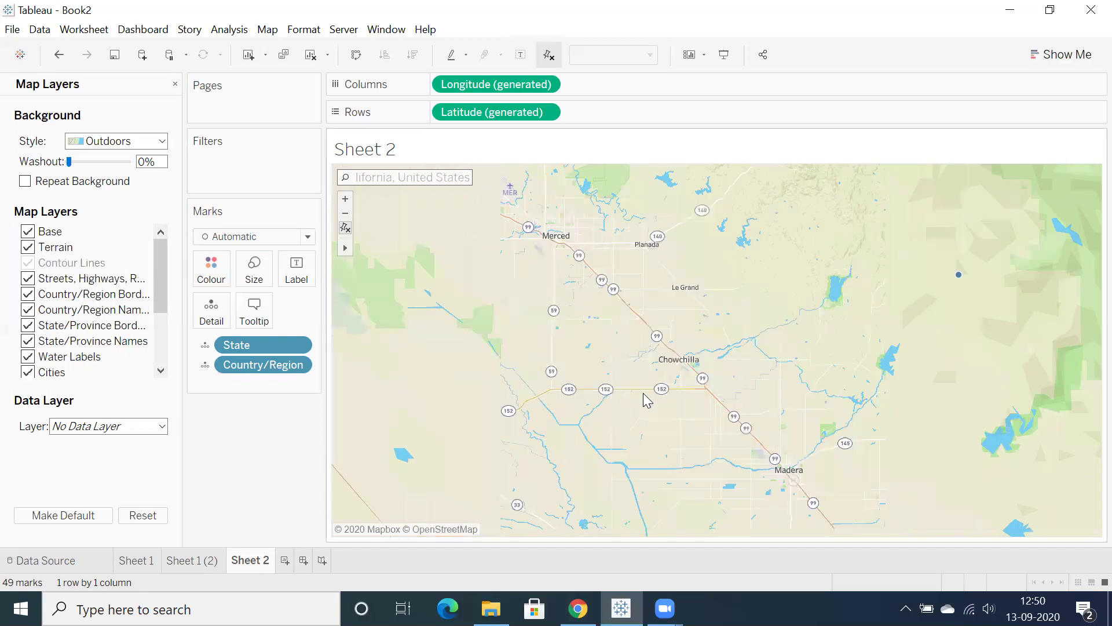
scroll(648, 400, down, 2)
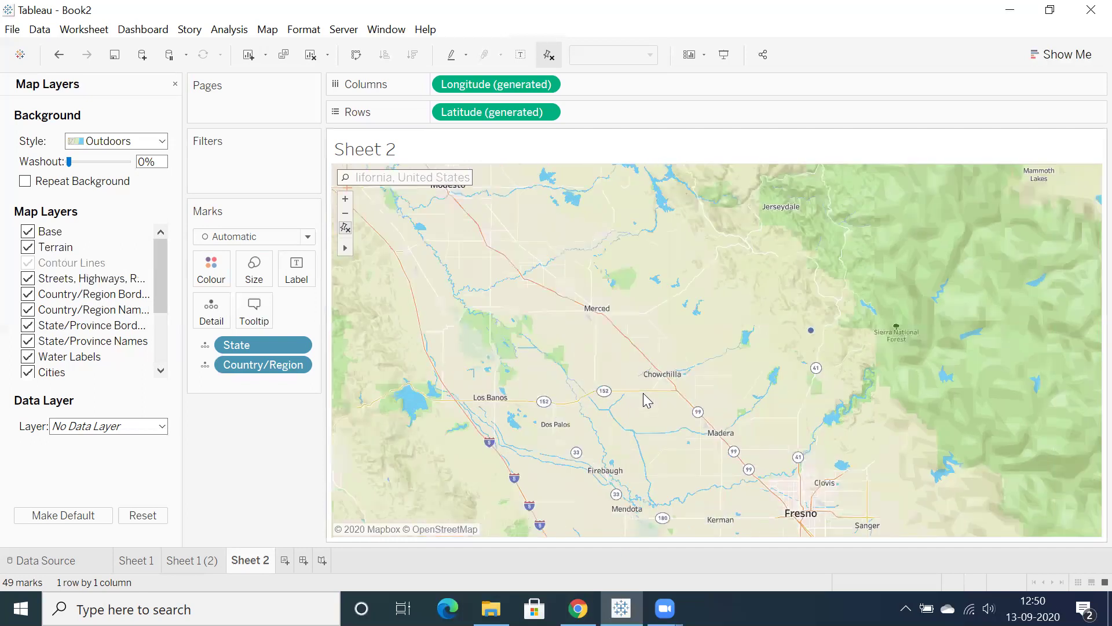
scroll(645, 398, down, 1)
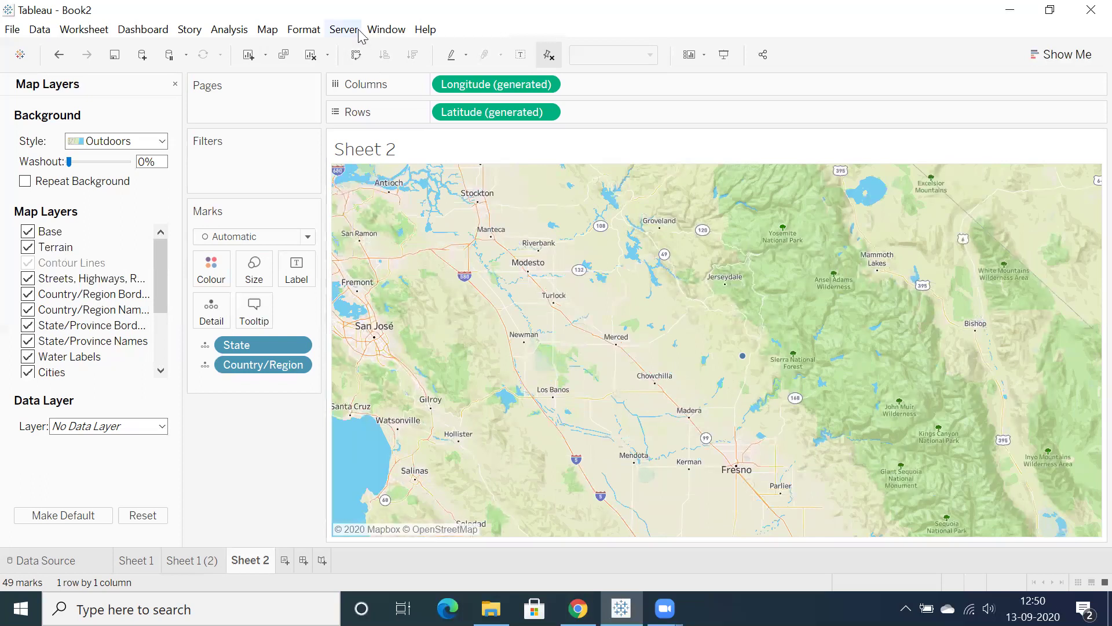
- Open the dialog for adding a WMS map as a background map
click(267, 30)
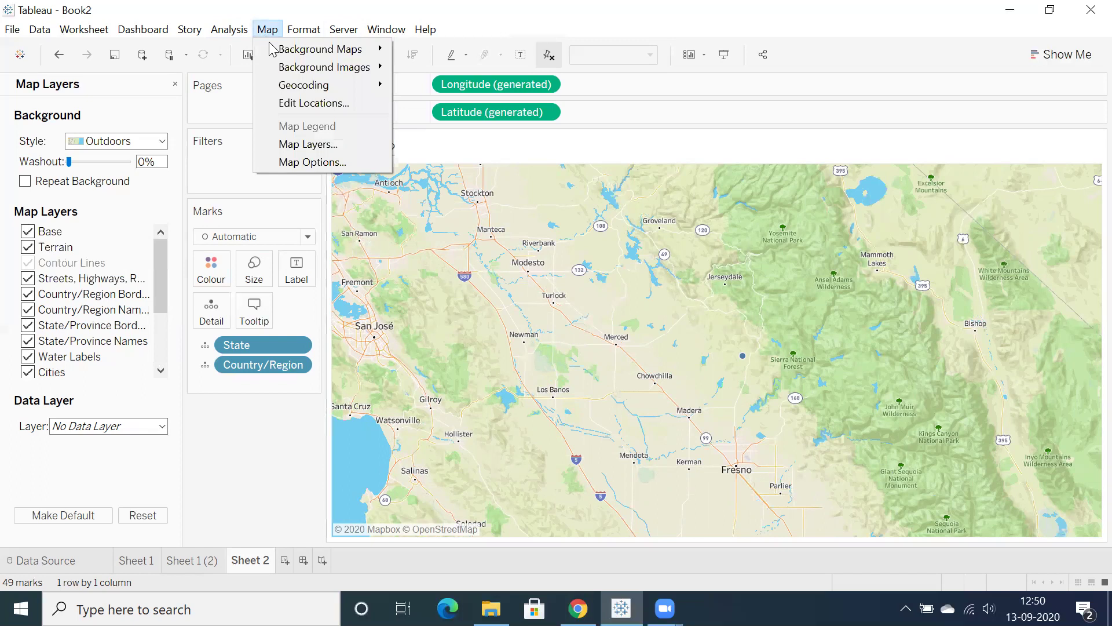
mouse_move(319, 52)
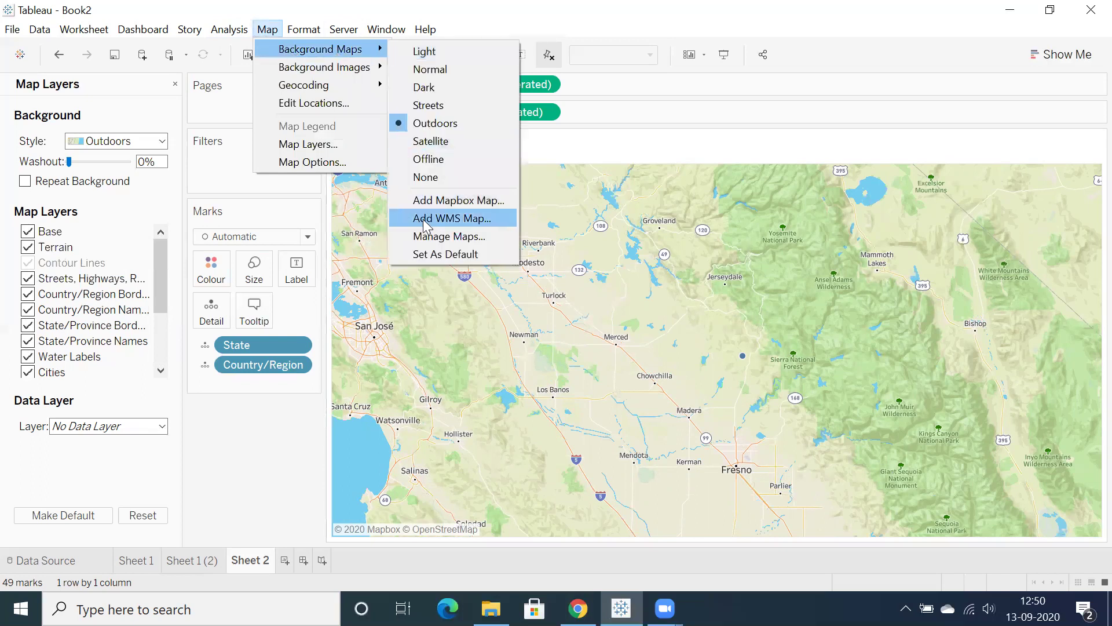
click(426, 220)
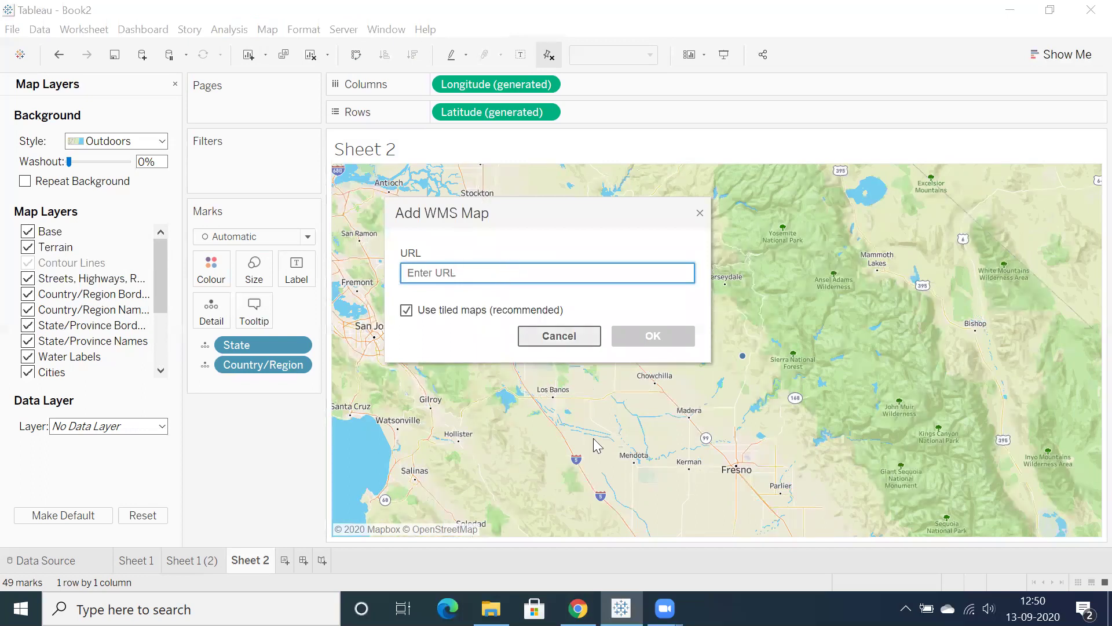
- Switch to Chrome, open Google in a new tab and search for "nasa wms tableau"
mouse_move(577, 609)
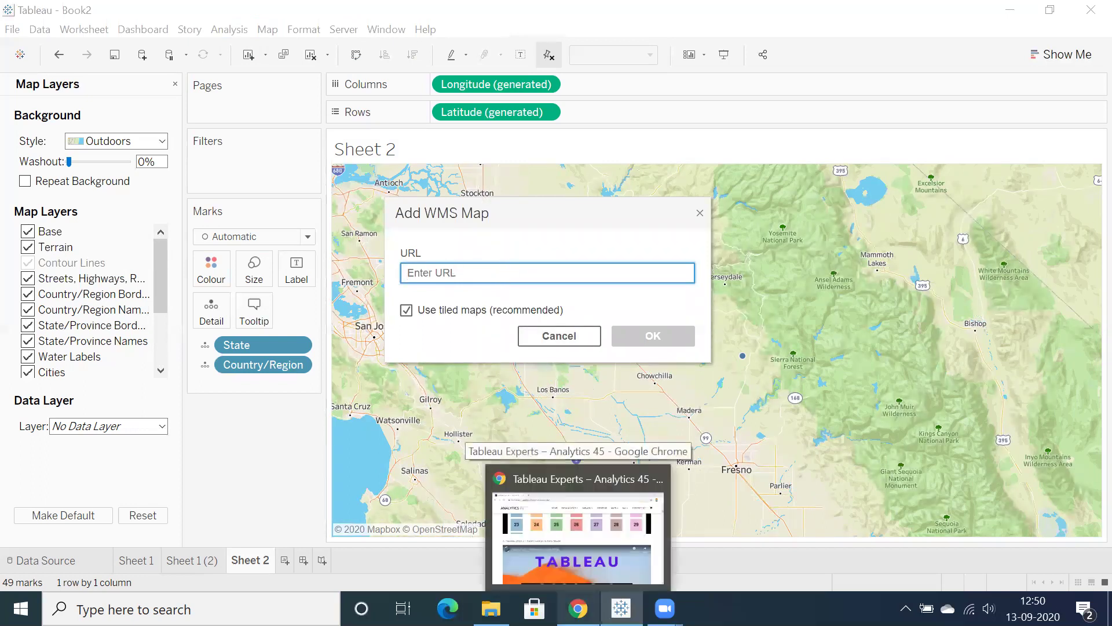
click(577, 539)
click(235, 16)
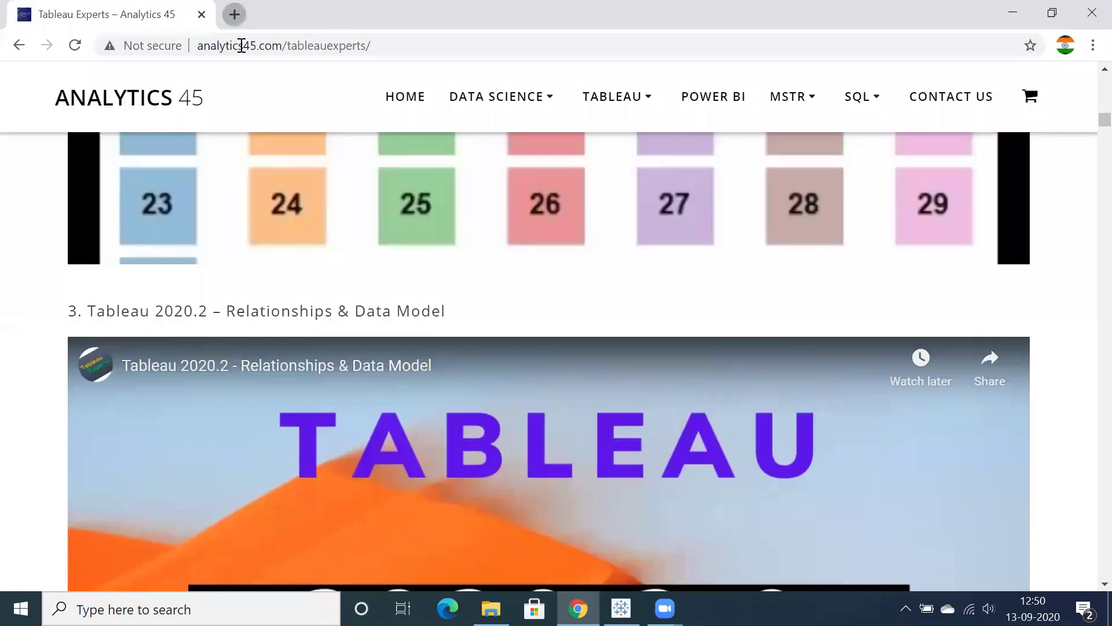
text(goo)
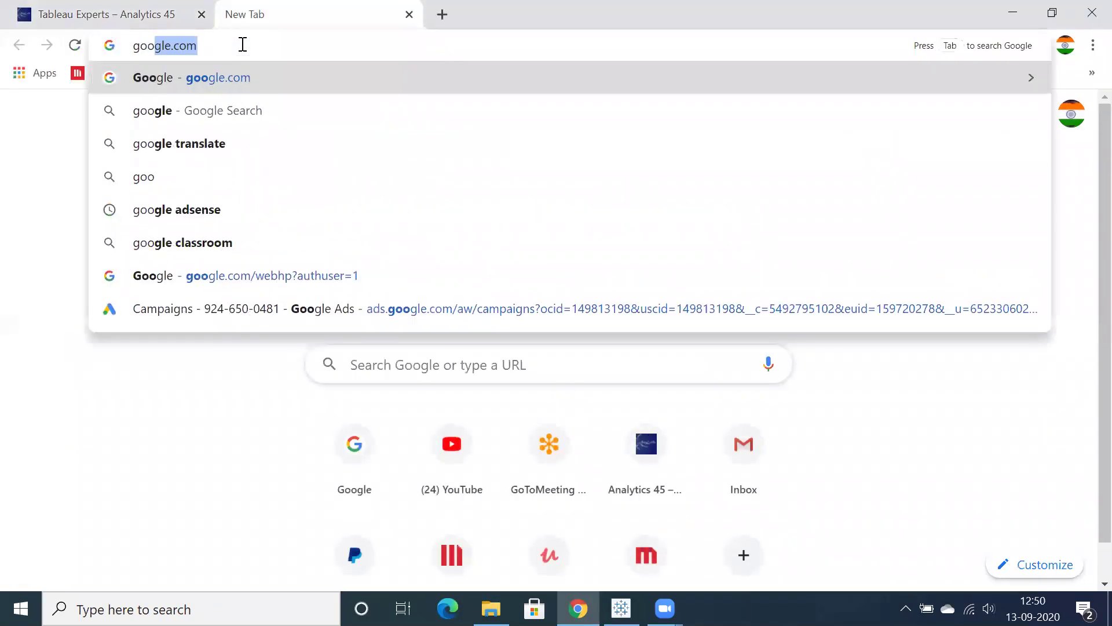
key(Return)
text(nasa wms)
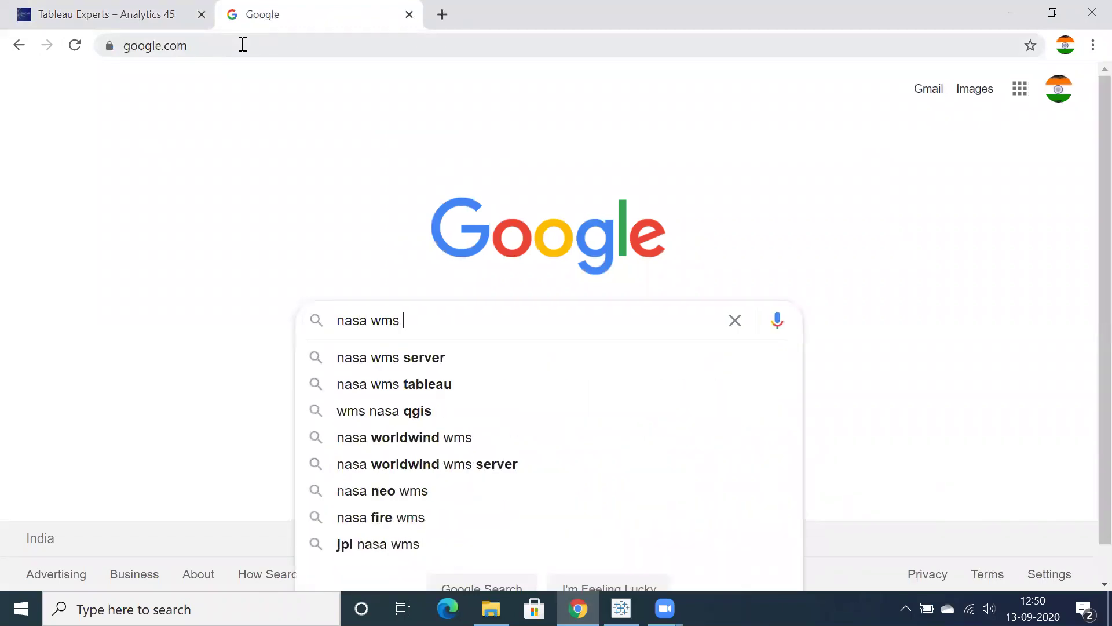
click(408, 384)
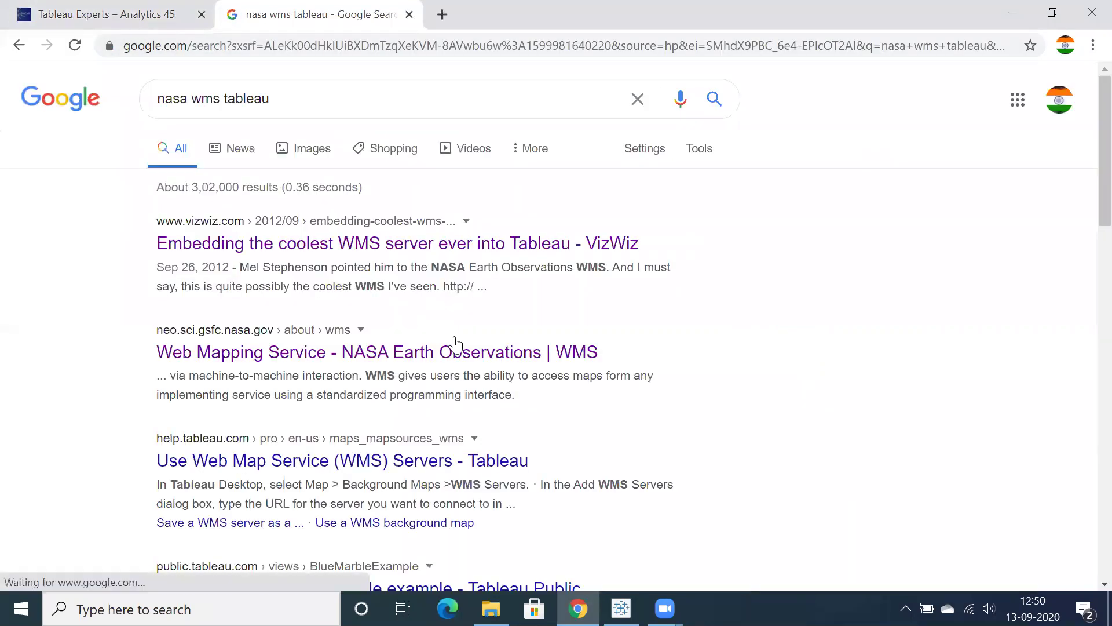
- Check the NASA Earth Observations Web Mapping Service page for a WMS server address and return to the search results
click(348, 356)
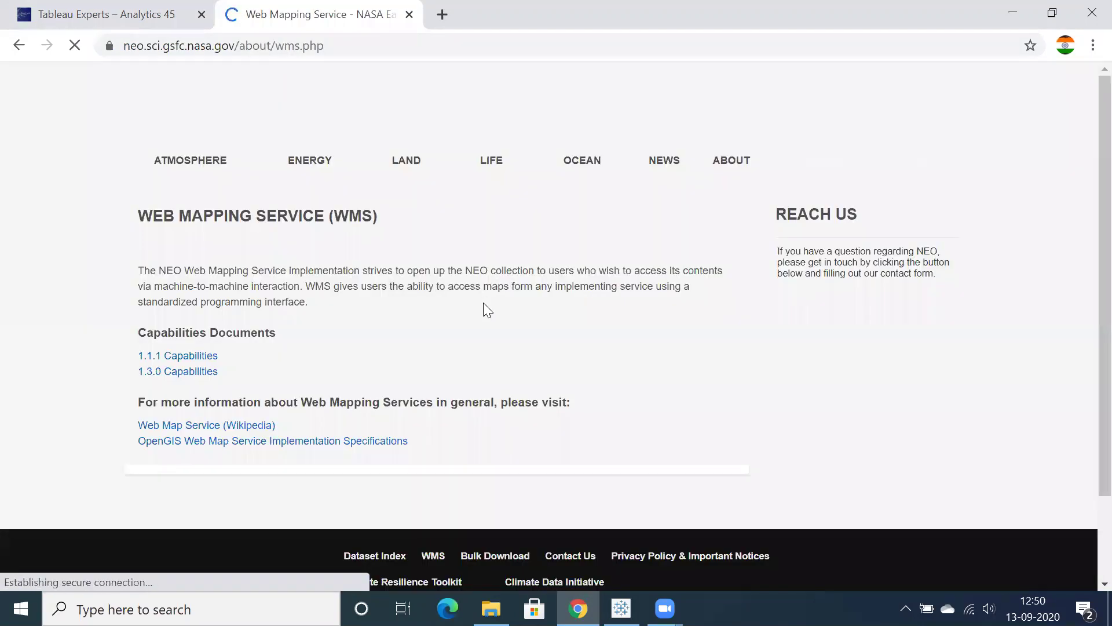
scroll(483, 302, down, 2)
scroll(464, 296, up, 2)
click(24, 45)
- Read through Tableau's help article on using WMS servers, looking for a server address, and return to the search results
scroll(405, 364, down, 3)
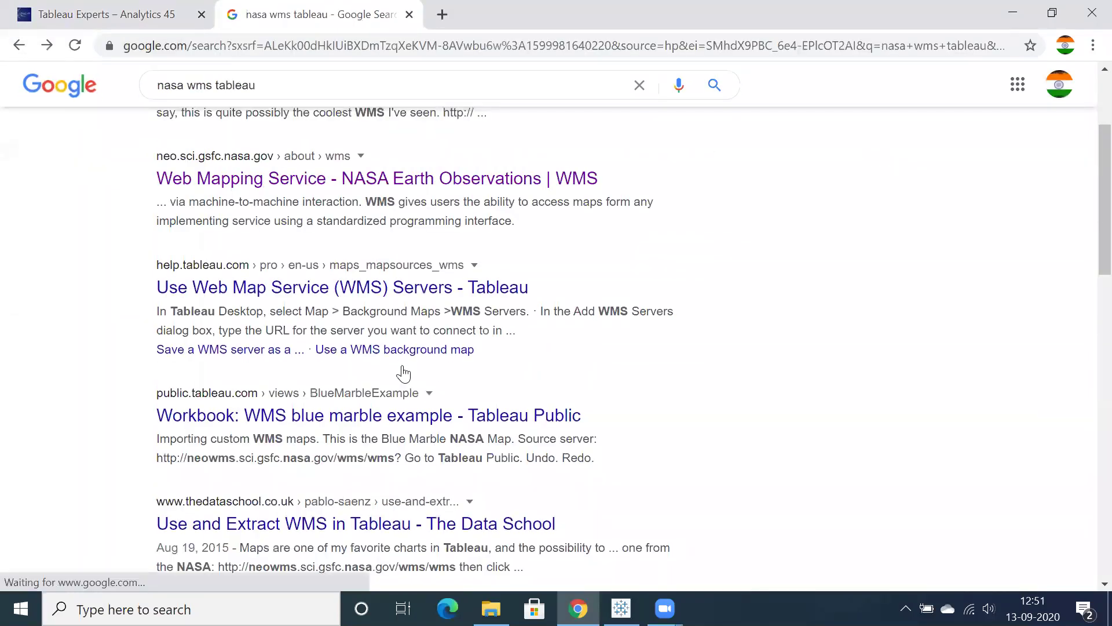
click(278, 395)
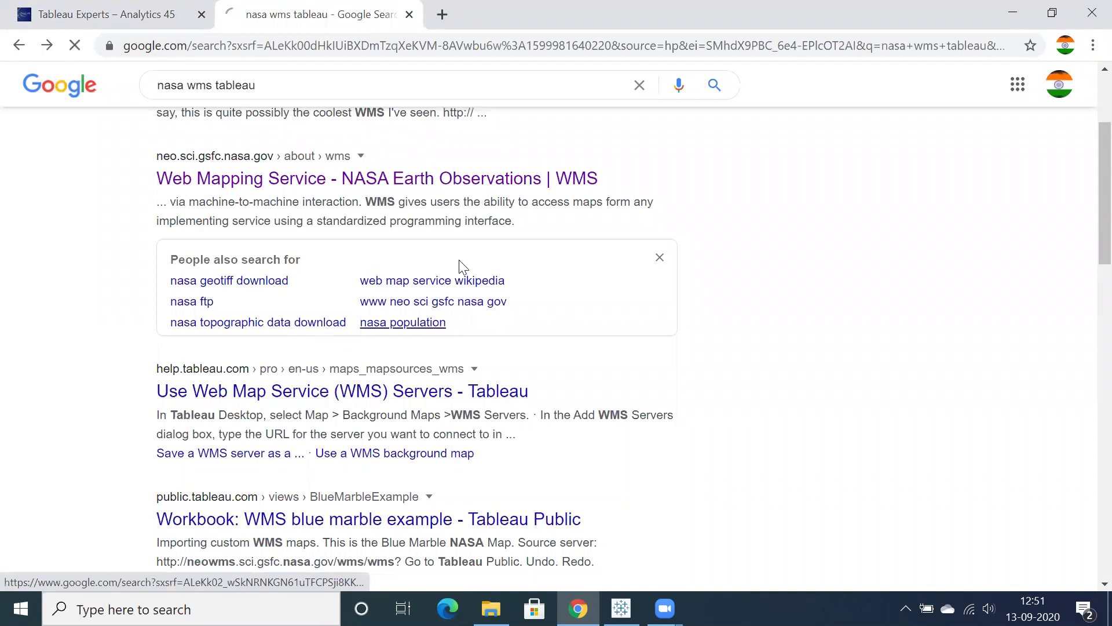
scroll(469, 272, down, 5)
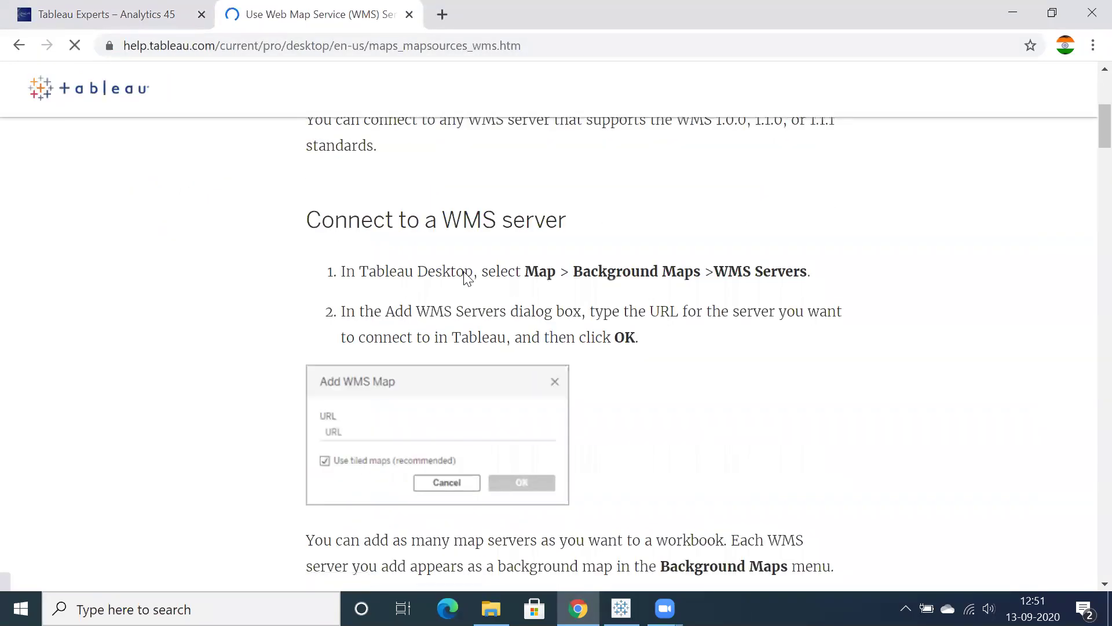
scroll(462, 279, down, 10)
scroll(462, 284, down, 15)
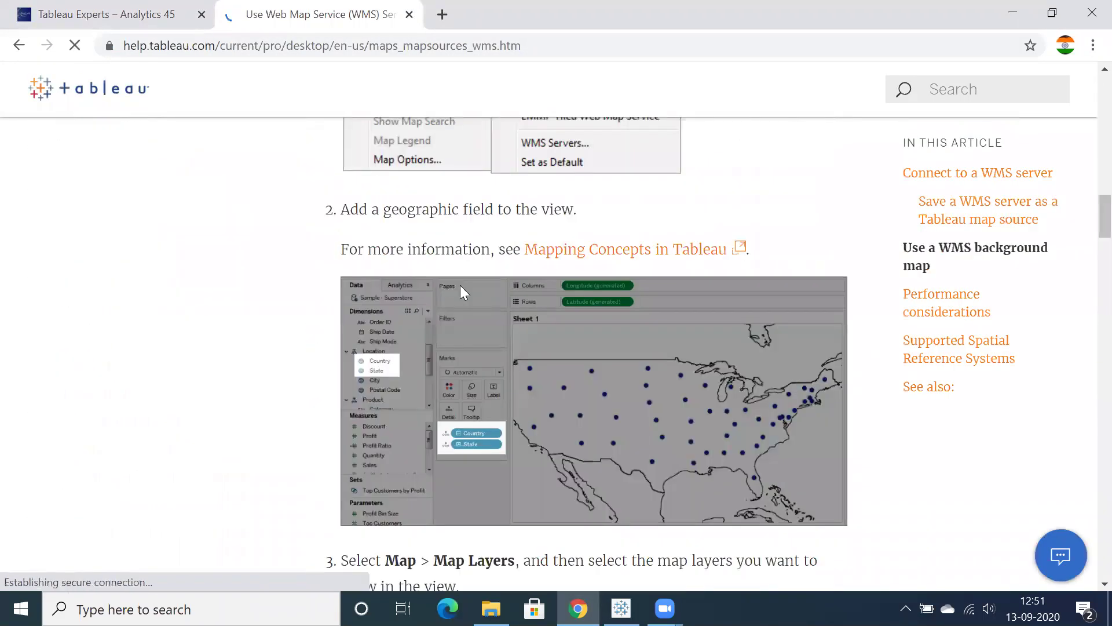
scroll(462, 297, down, 13)
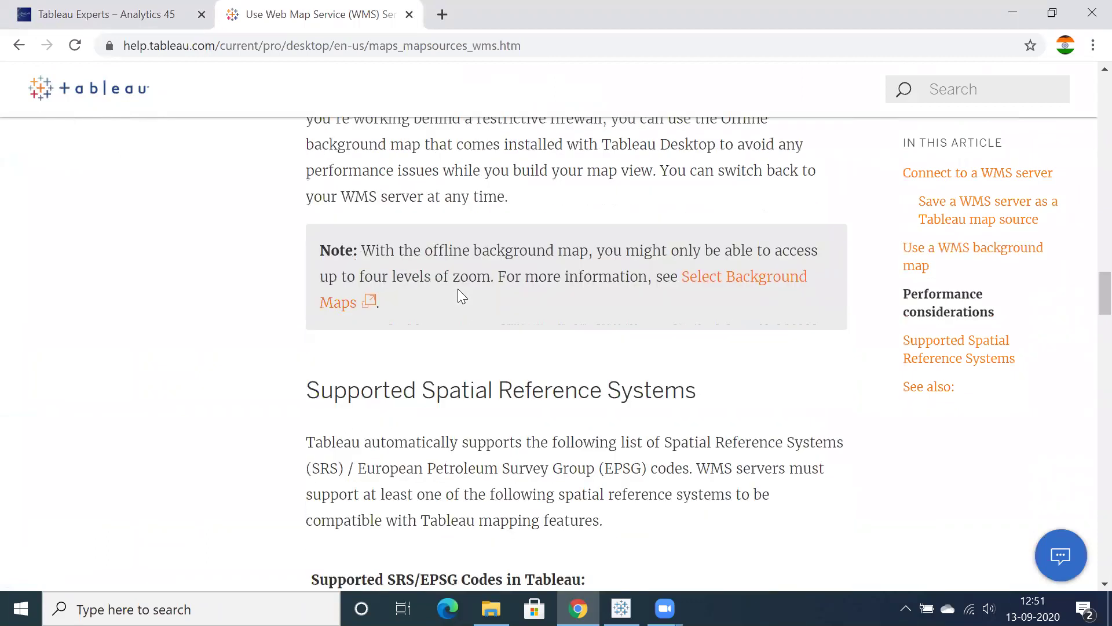
scroll(462, 296, down, 7)
scroll(462, 297, up, 10)
scroll(461, 296, up, 20)
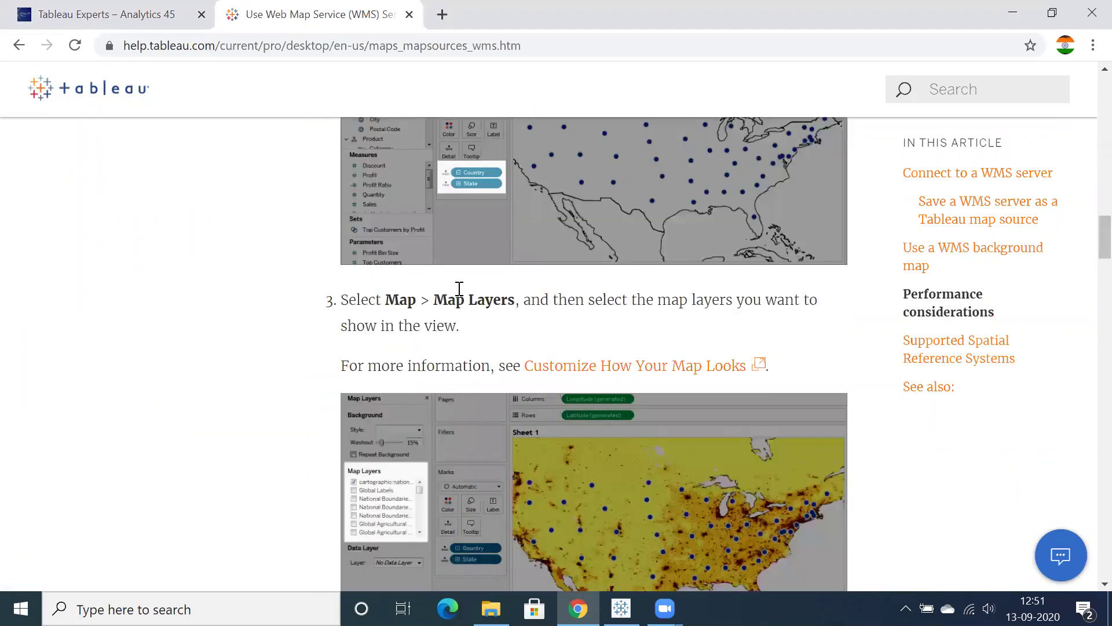
scroll(460, 289, up, 20)
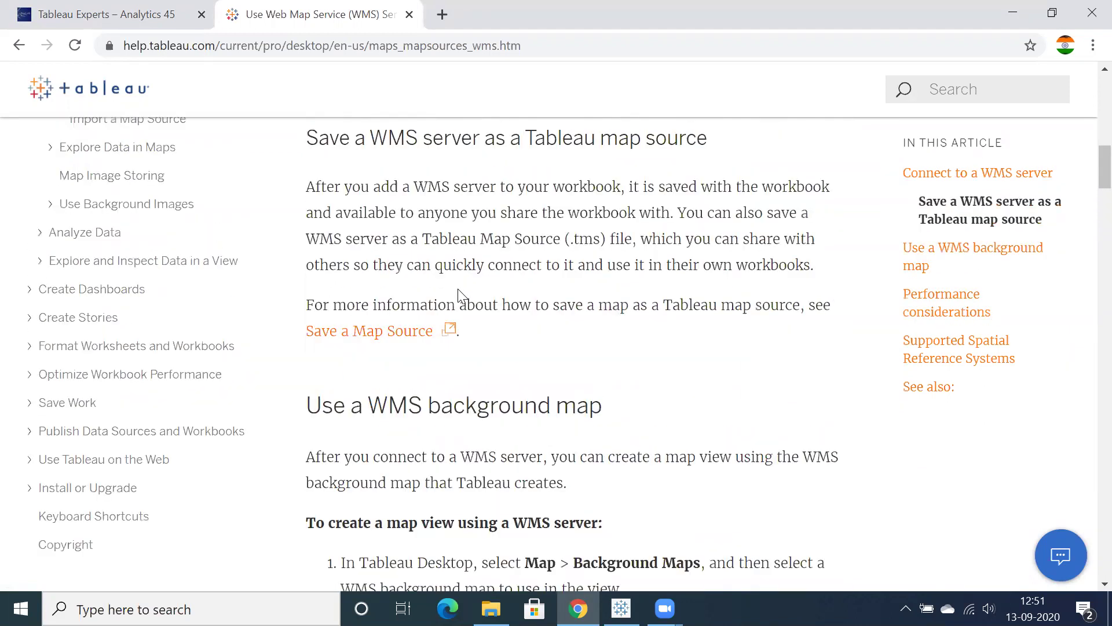
scroll(462, 296, down, 2)
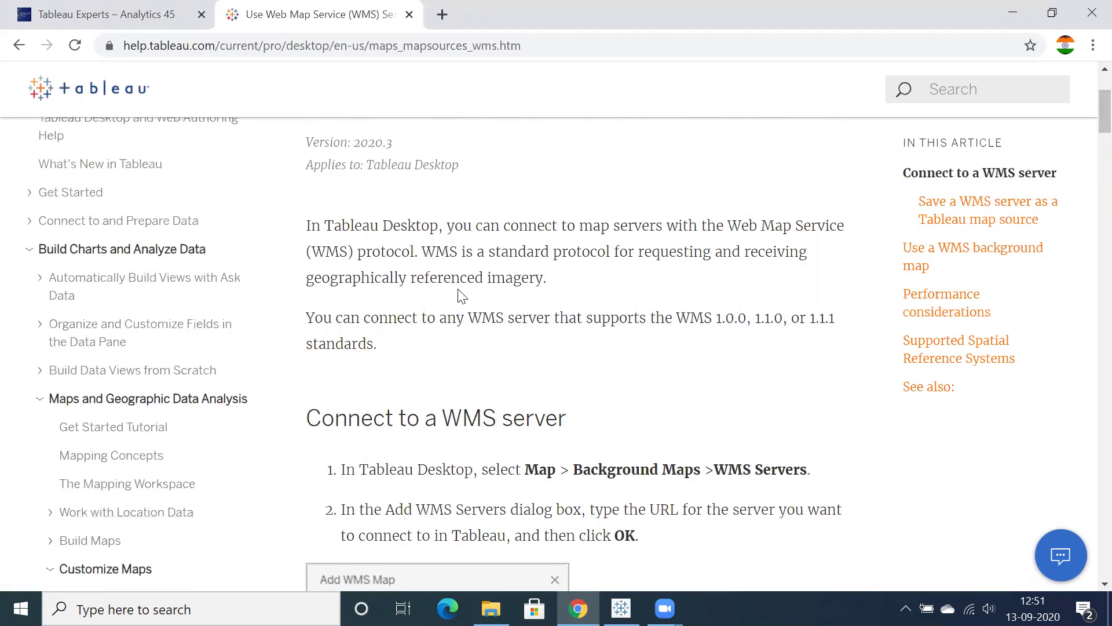
scroll(461, 297, up, 3)
scroll(461, 297, down, 20)
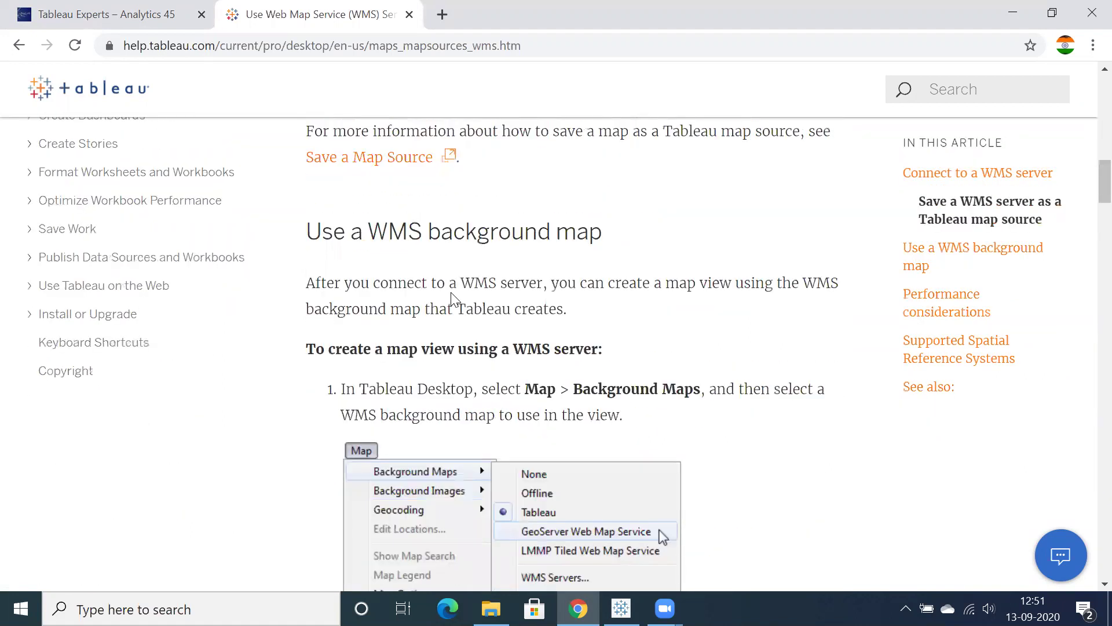
scroll(521, 313, down, 20)
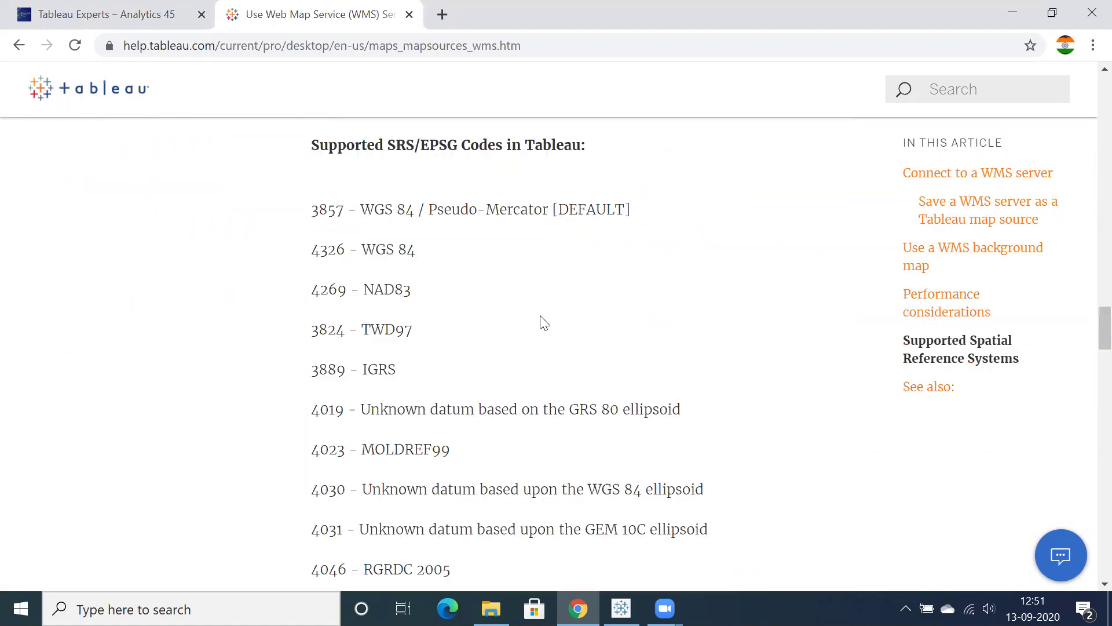
scroll(535, 315, down, 20)
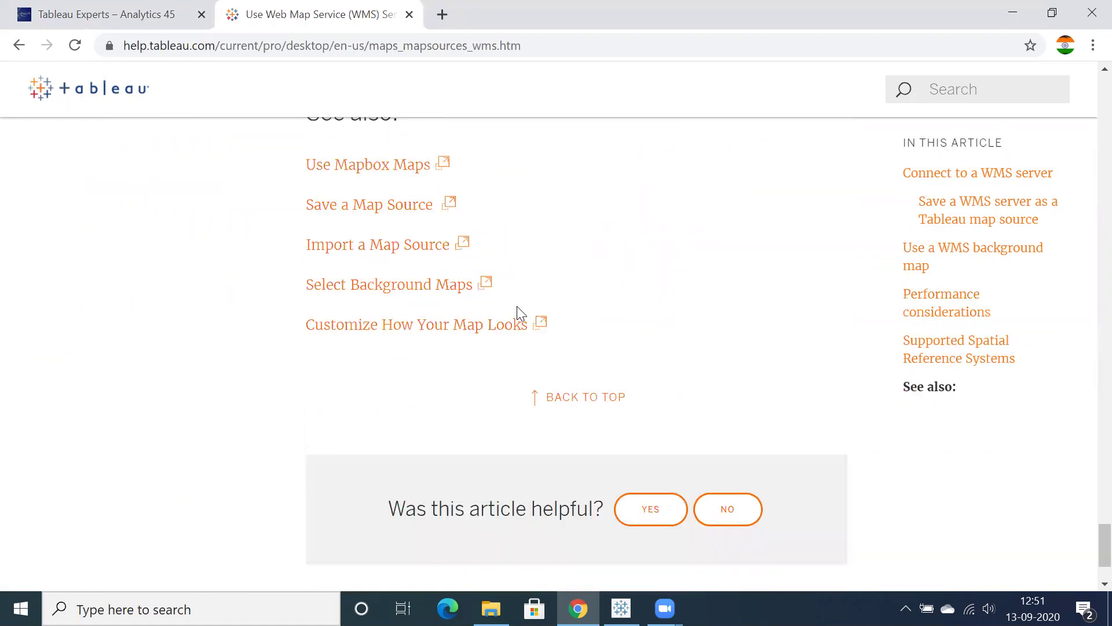
scroll(518, 316, up, 16)
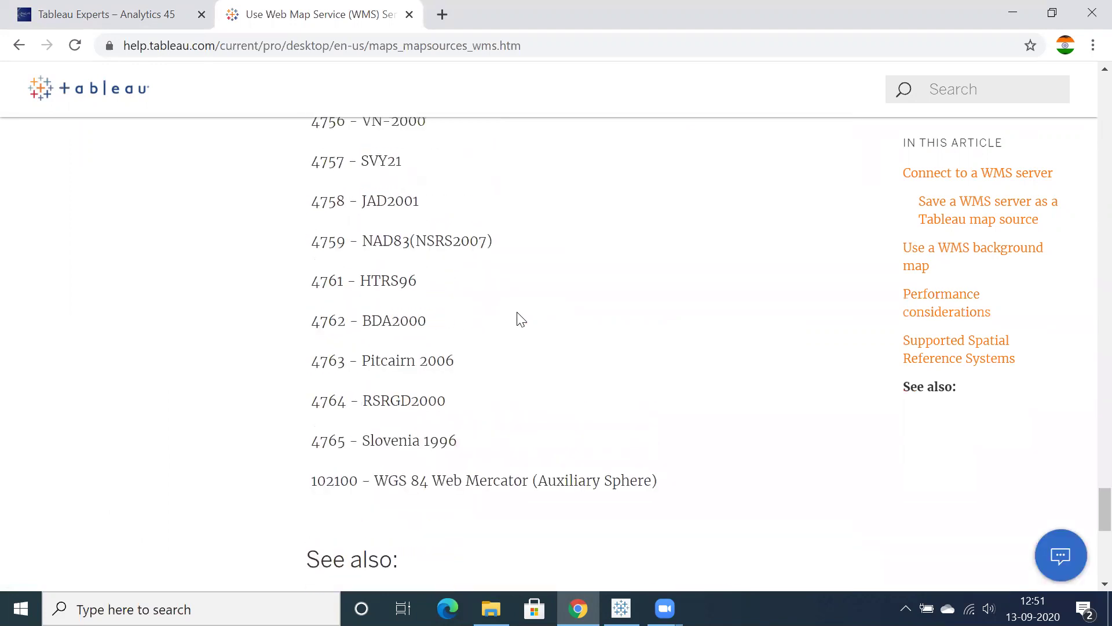
scroll(521, 318, up, 6)
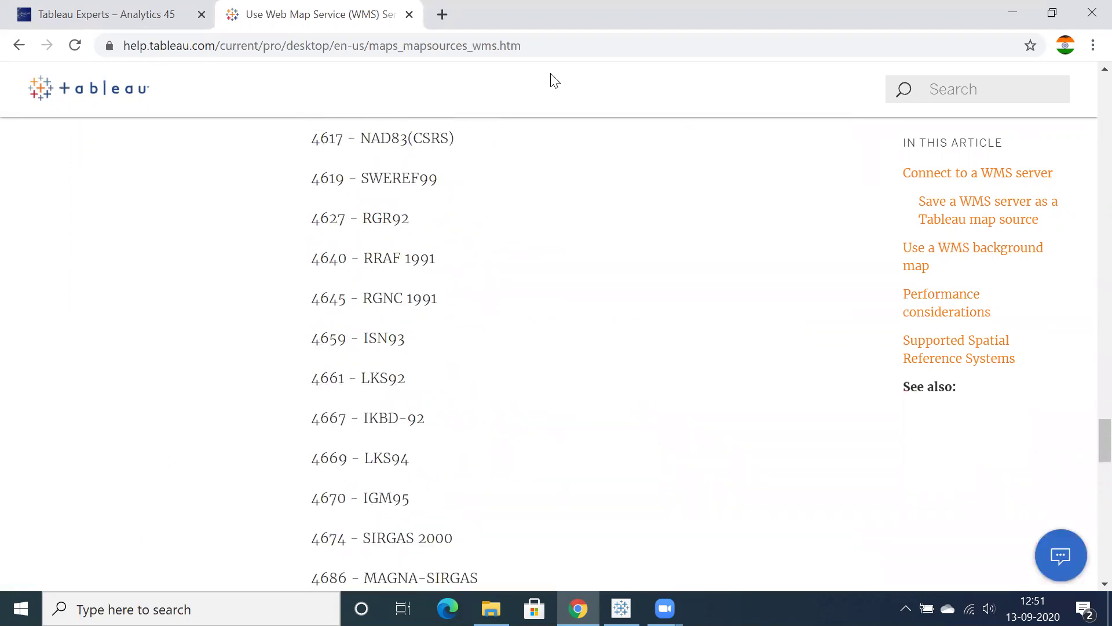
click(19, 45)
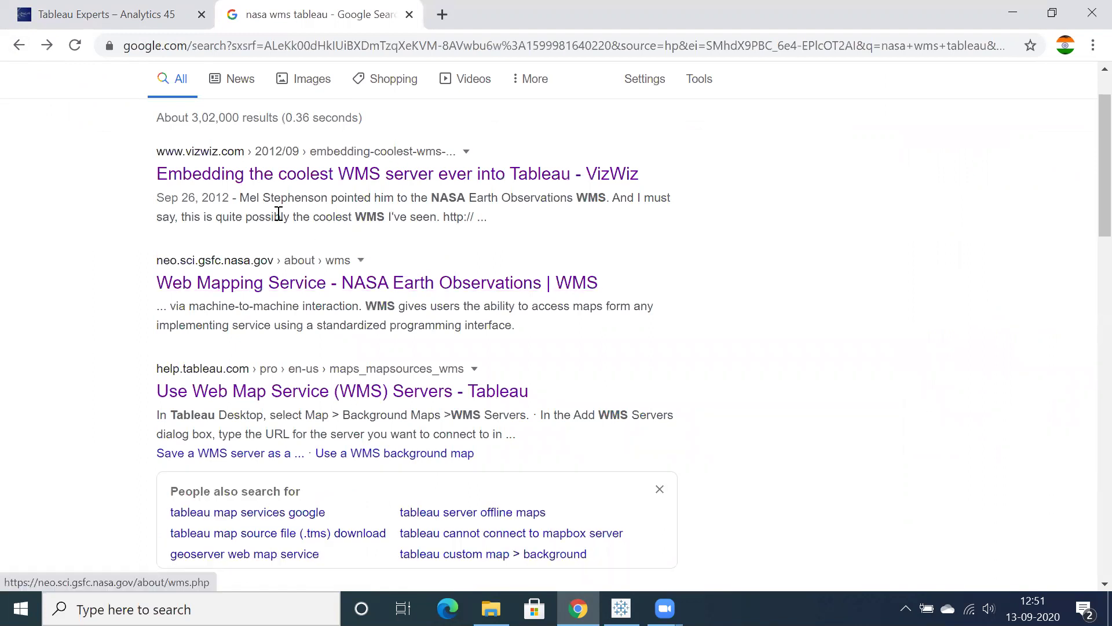
click(317, 184)
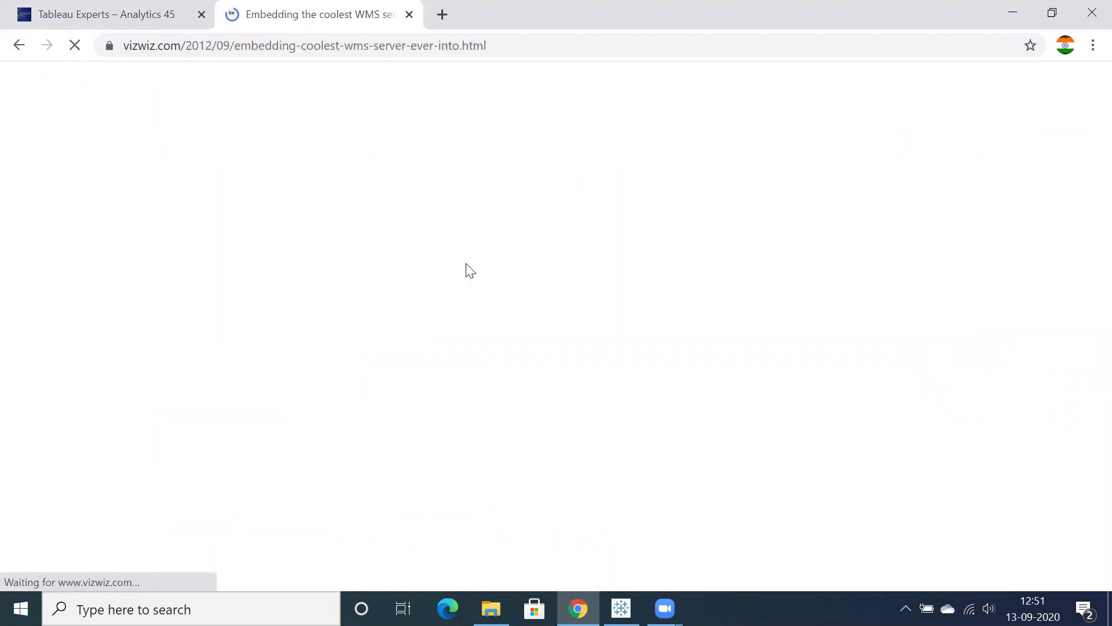
scroll(378, 400, down, 4)
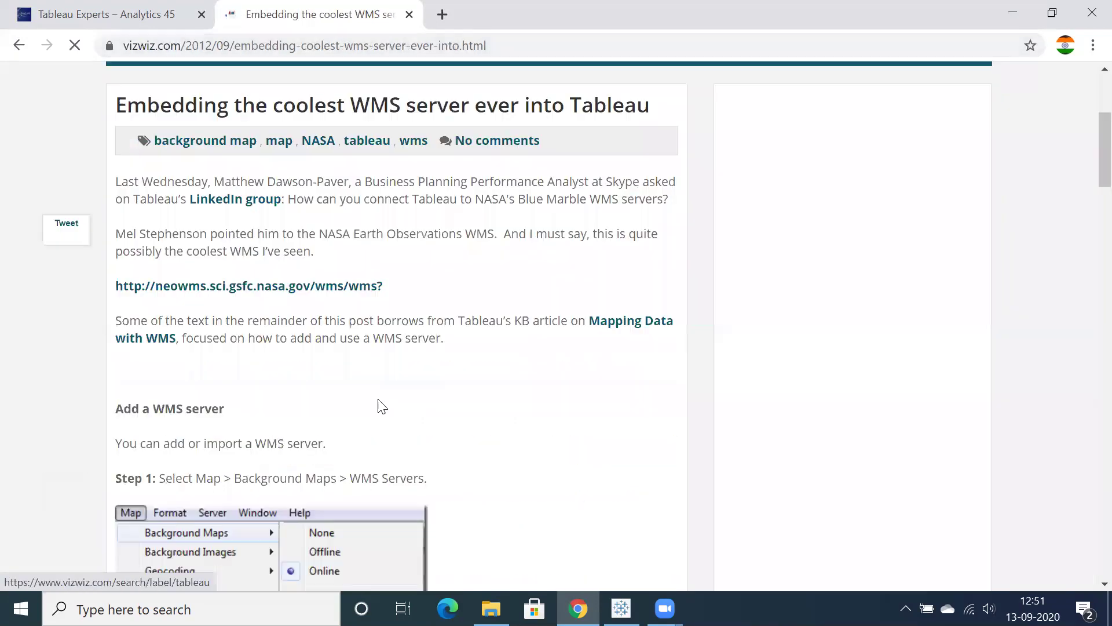
scroll(378, 399, down, 8)
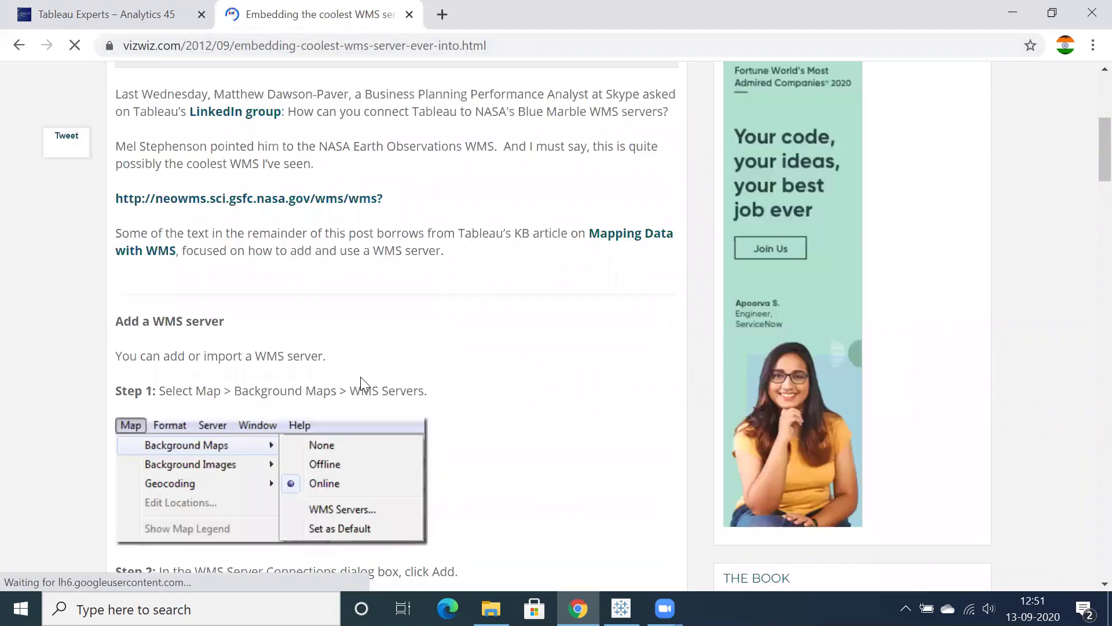
scroll(356, 371, down, 8)
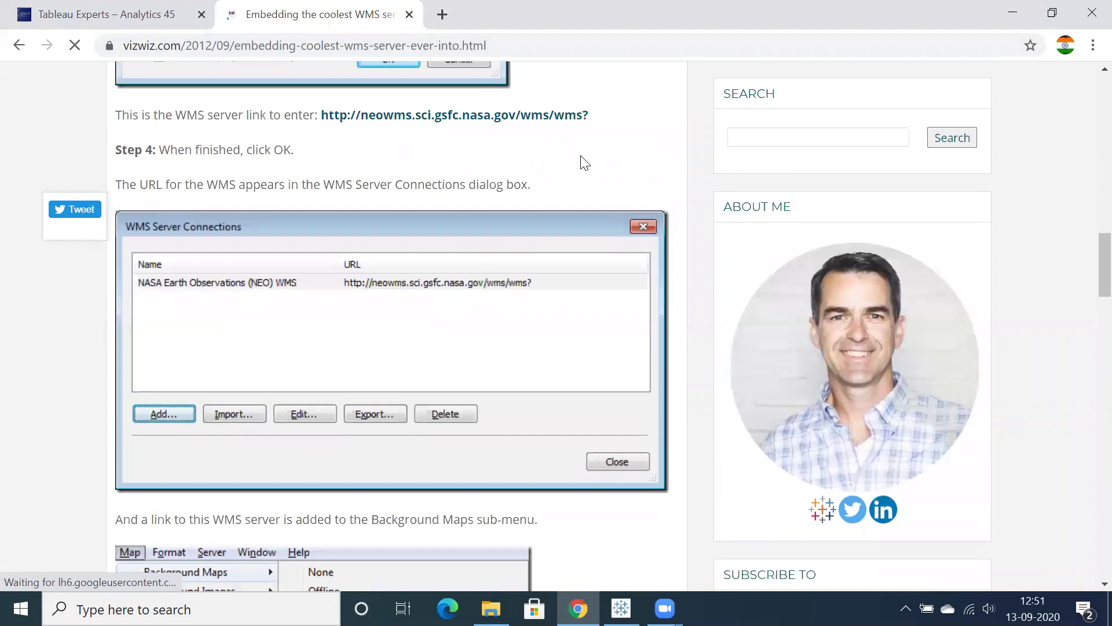
drag(592, 114, 325, 122)
right_click(355, 114)
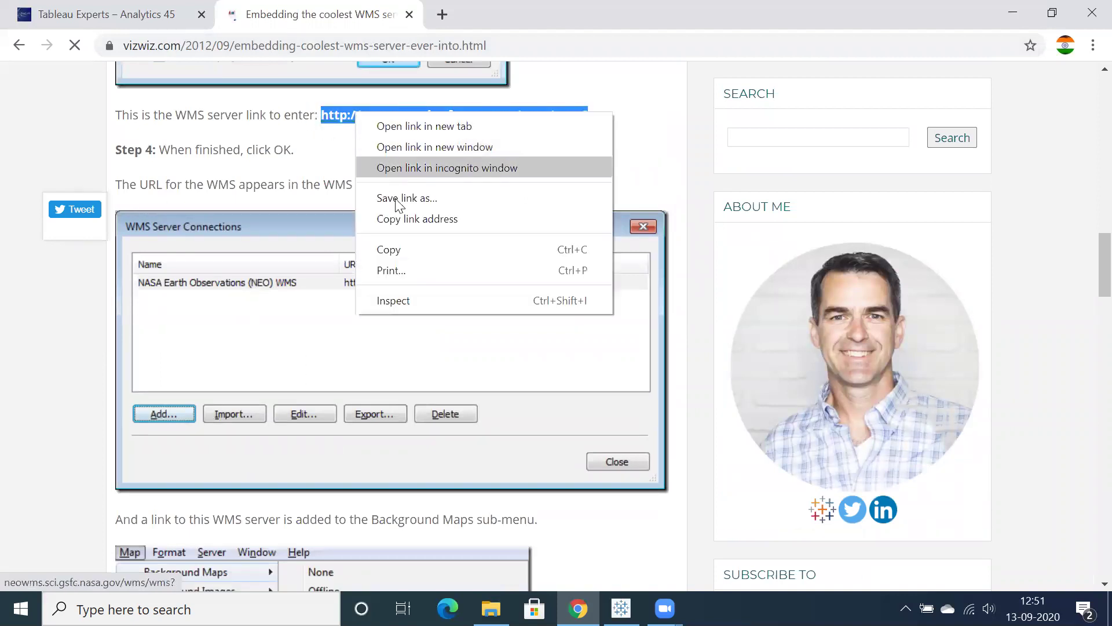
click(394, 250)
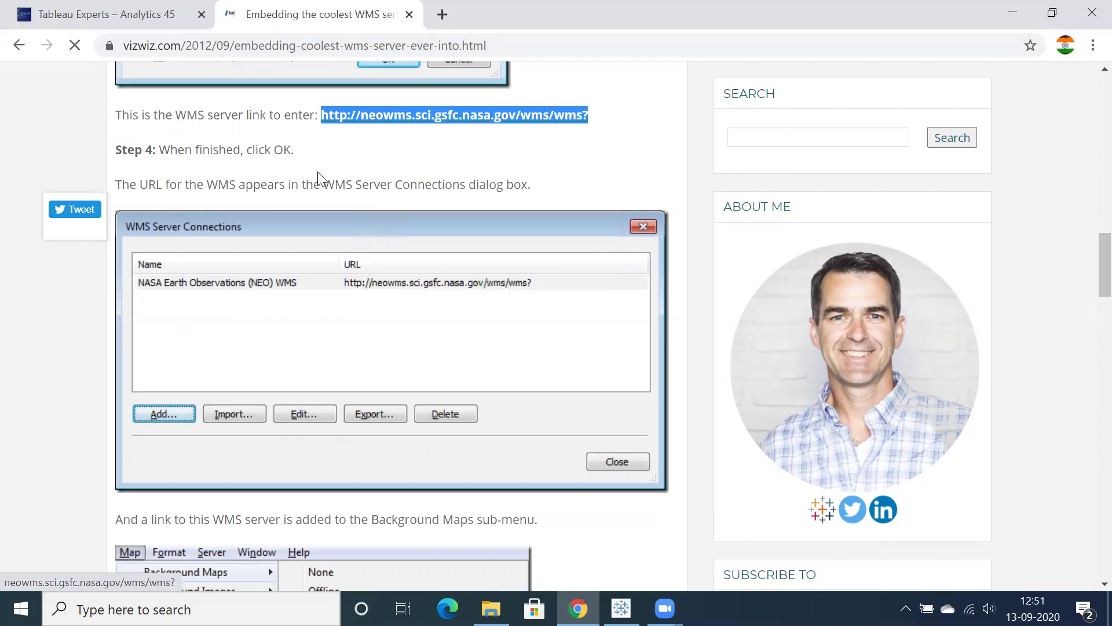
click(151, 14)
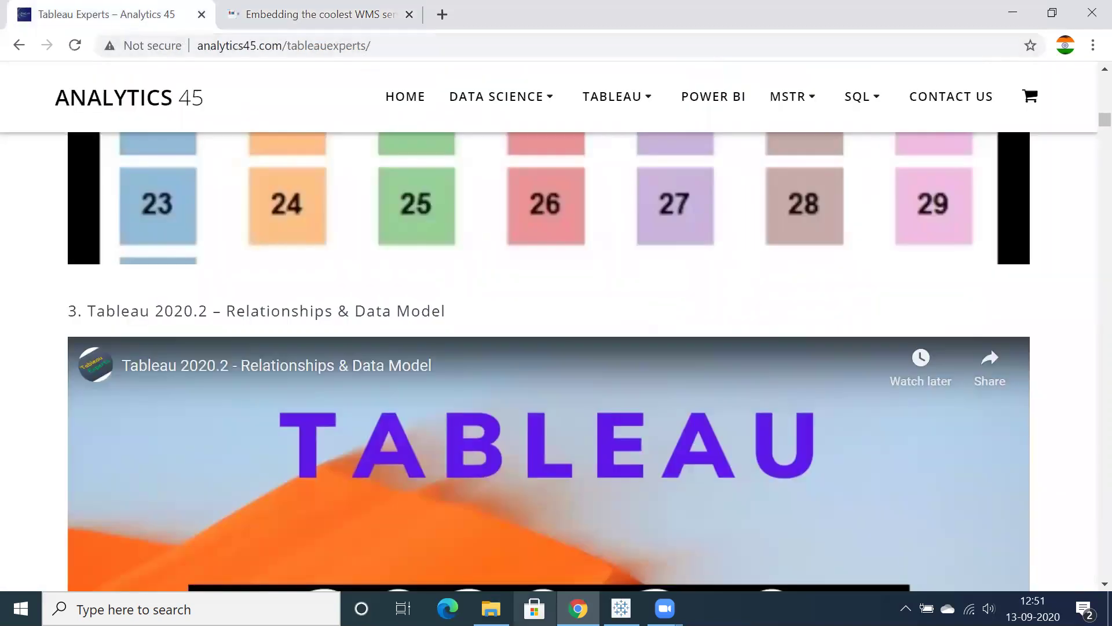
click(621, 608)
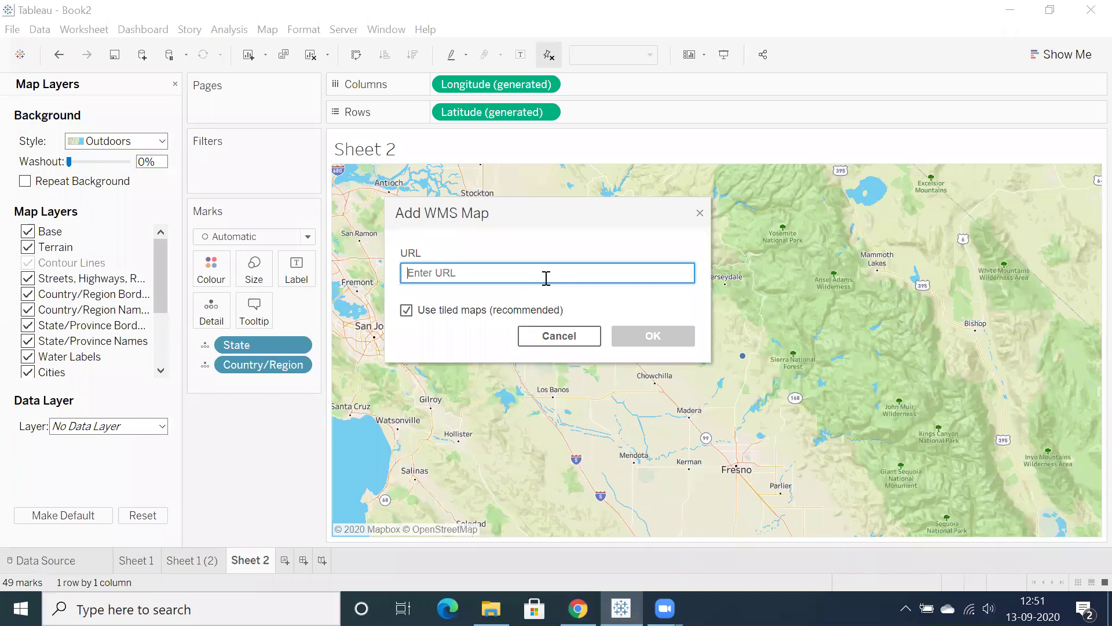
key(ctrl+v)
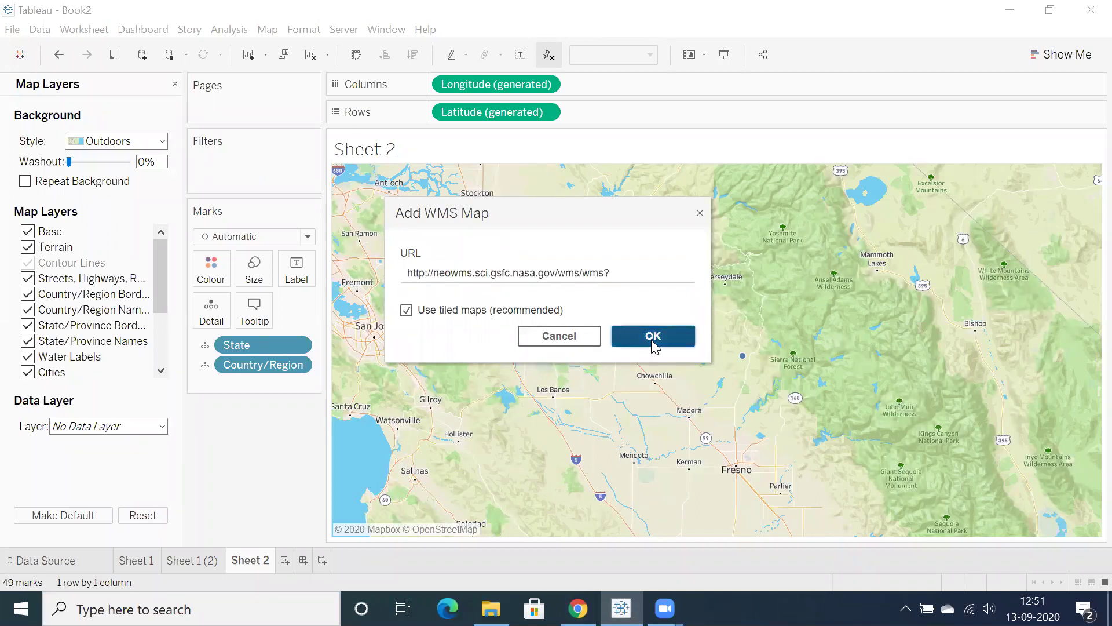
click(653, 341)
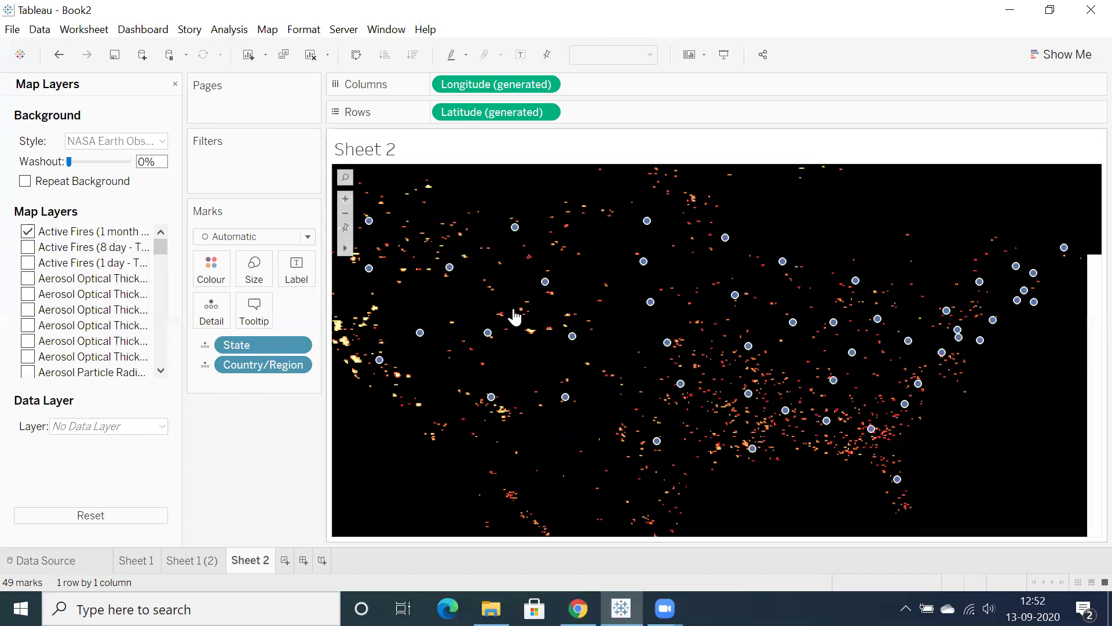
- Check the available background maps for the NASA Earth Observations (NEO) WMS entry and look through the map layers it offers
click(267, 29)
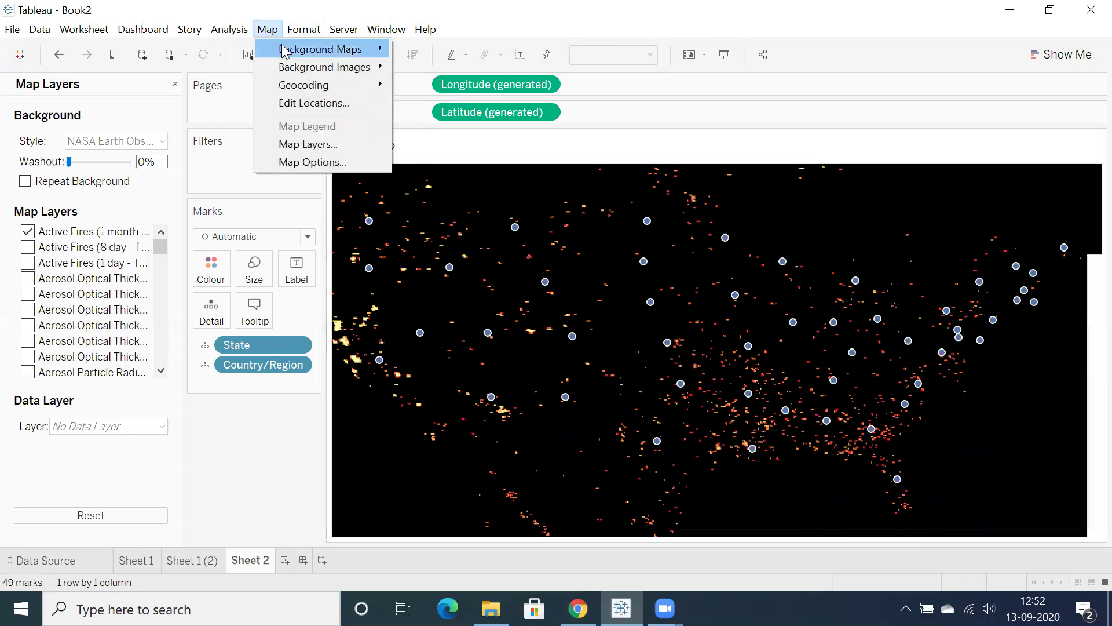
mouse_move(311, 56)
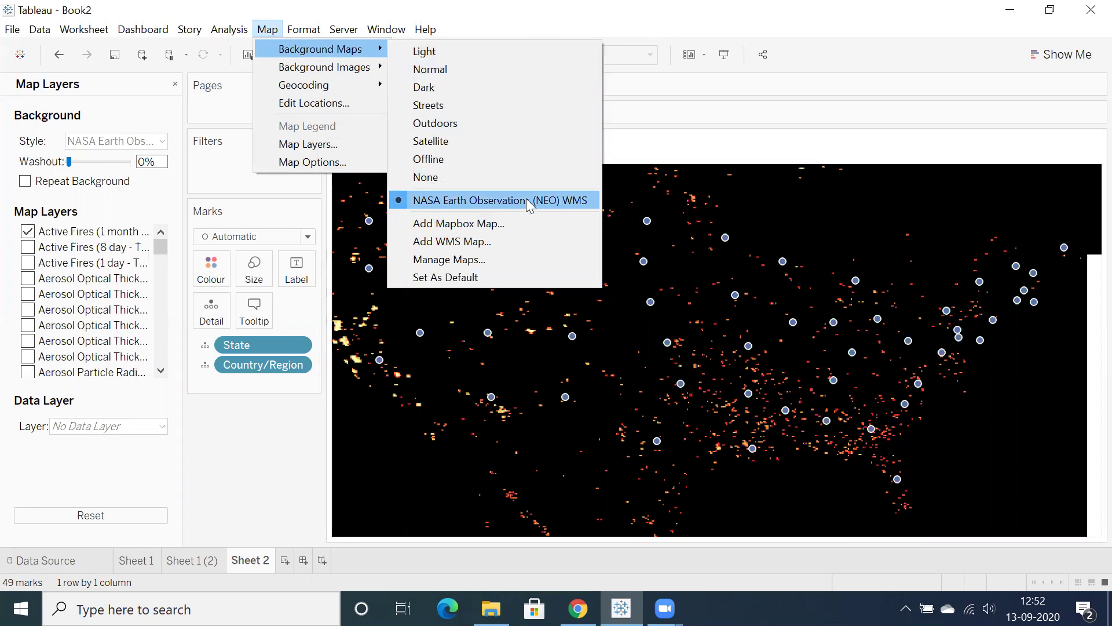
click(595, 349)
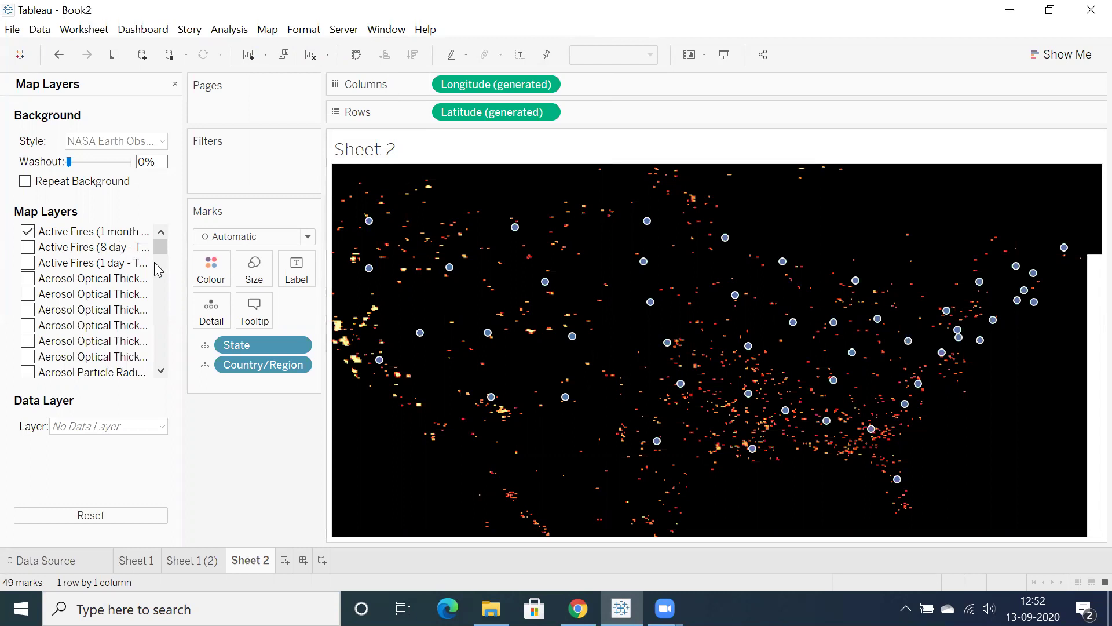
mouse_move(153, 250)
mouse_down()
mouse_move(159, 371)
mouse_move(154, 239)
mouse_move(159, 324)
mouse_move(160, 257)
mouse_up()
scroll(51, 302, down, 3)
scroll(64, 331, down, 14)
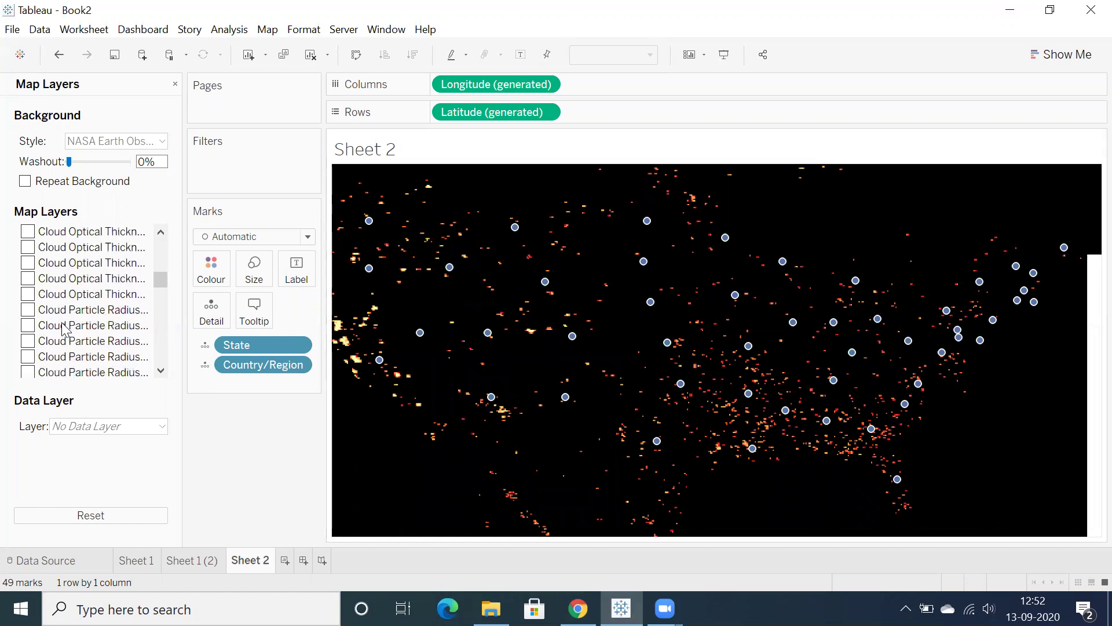
scroll(64, 330, down, 10)
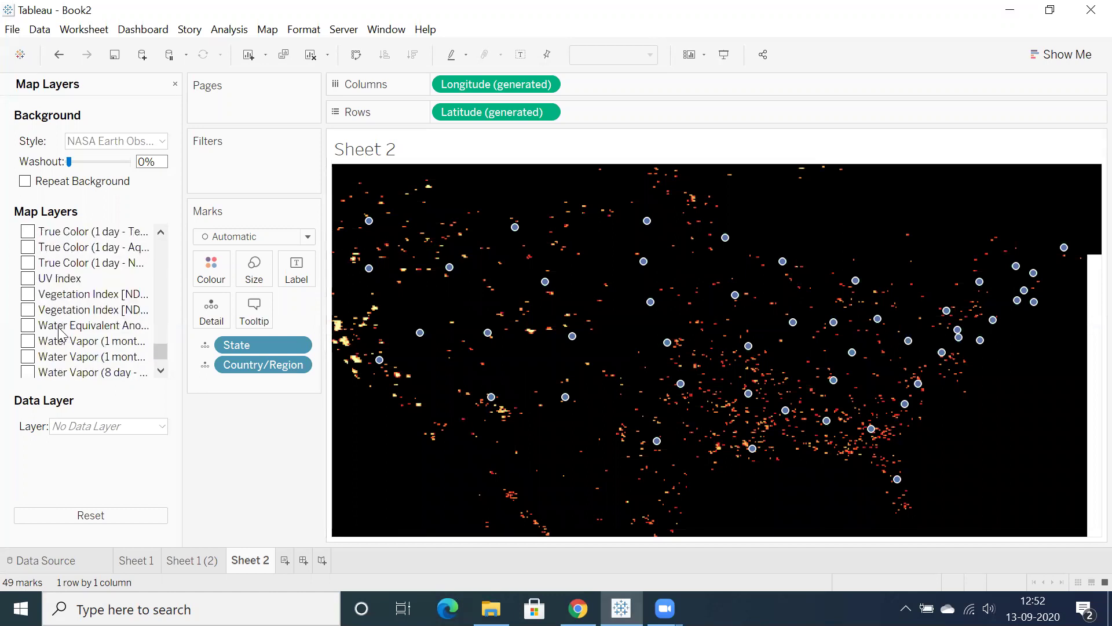
- Enable the two 8-day and two 1-day Water Vapor layers on Sheet 2's NASA background map and dismiss the dialog
click(28, 341)
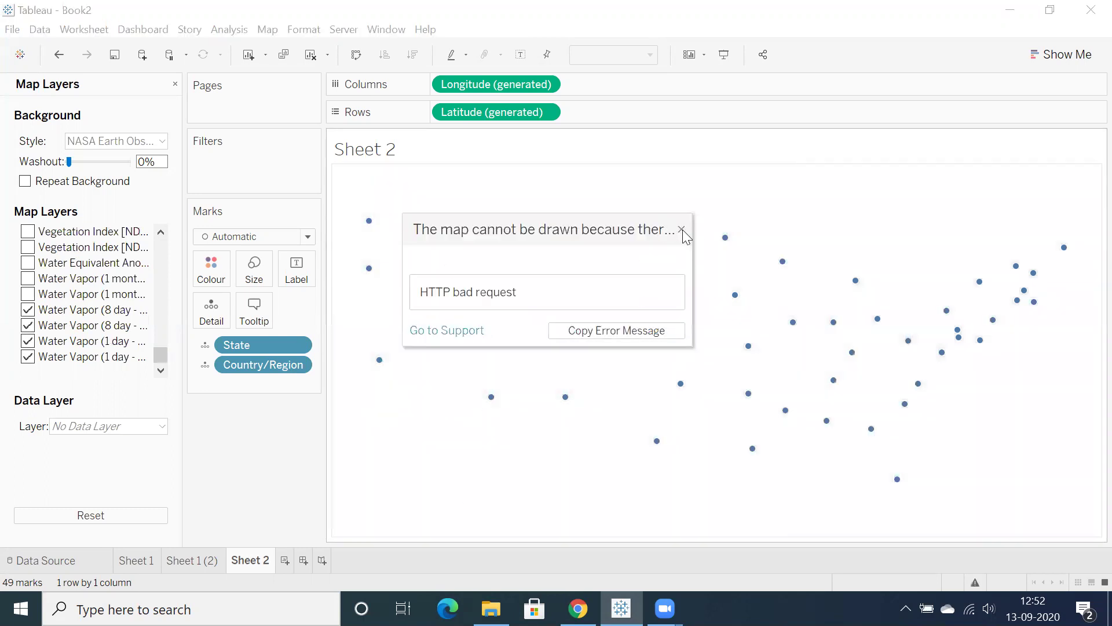
click(682, 230)
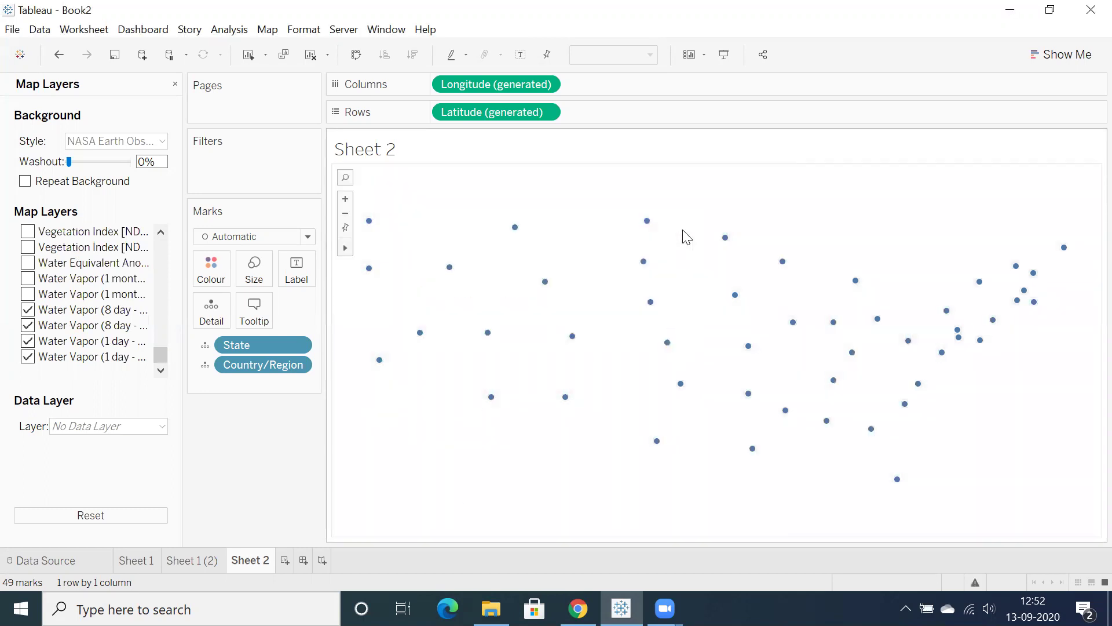
- Review the filled profit map on Sheet 1 (2) and the profit circle map on Sheet 1, checking a state's details
click(185, 560)
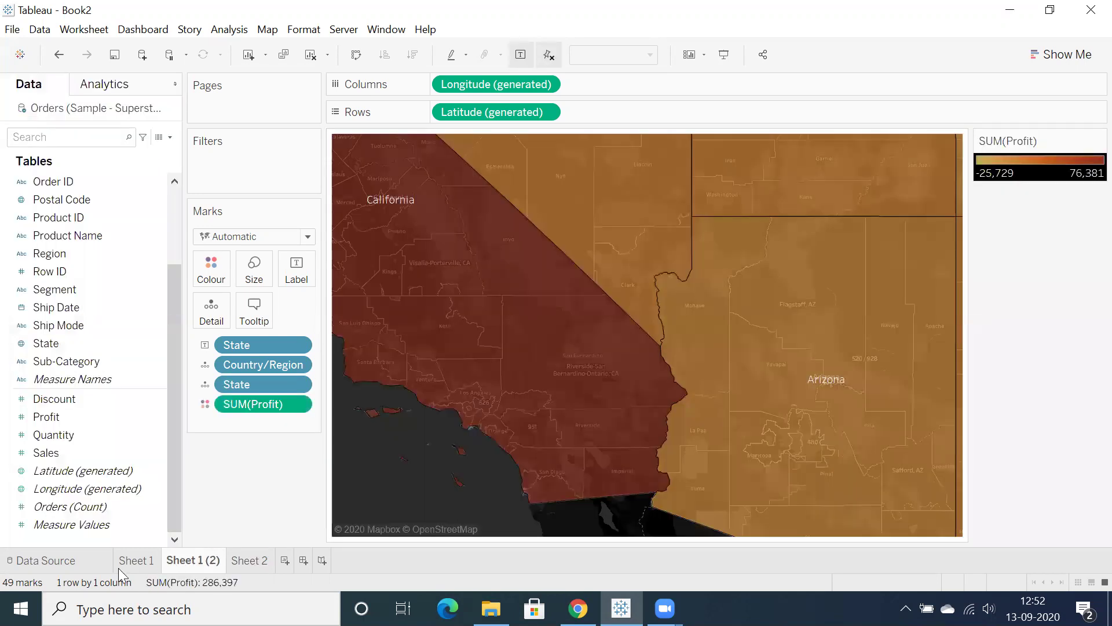
click(136, 562)
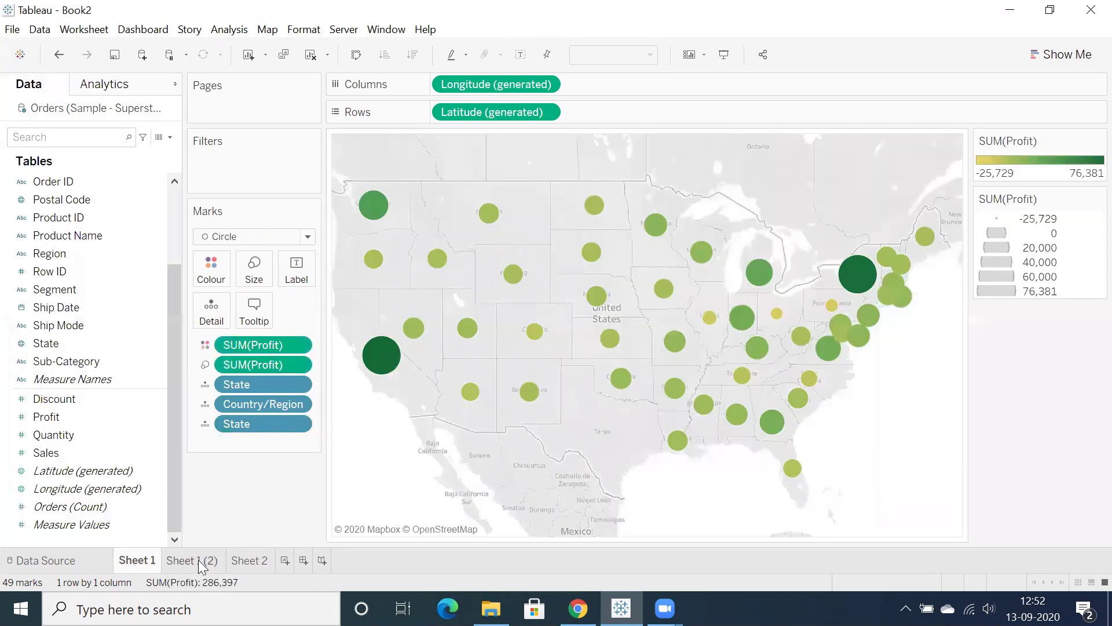
click(194, 562)
click(152, 561)
mouse_move(534, 392)
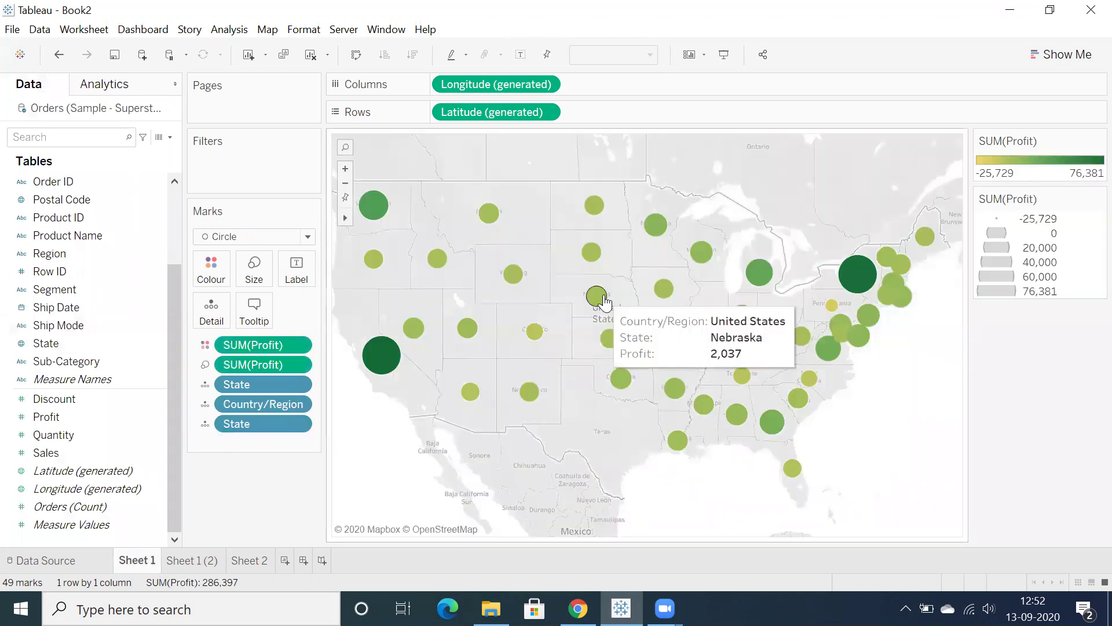
mouse_move(421, 344)
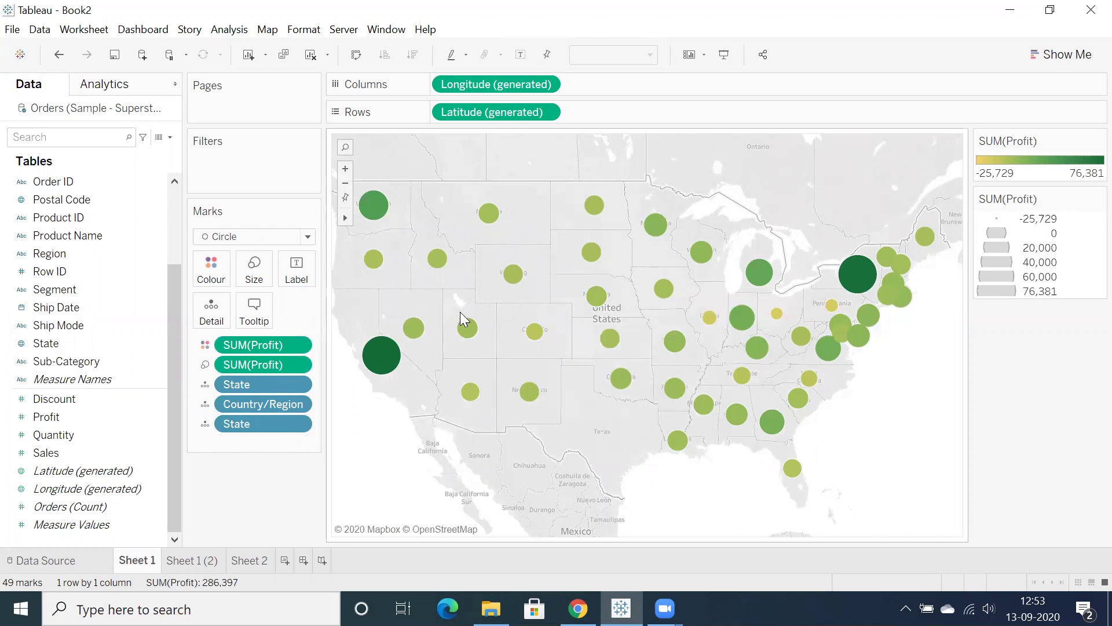